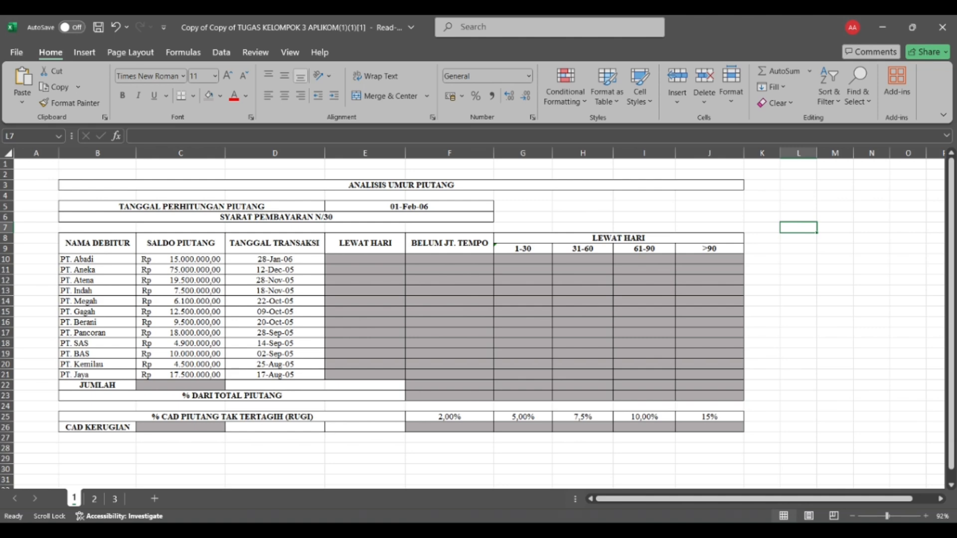
Look through the workbook's other worksheets, including PENJUALAN TANPA DISKON on sheet 2, and return to the receivables analysis on sheet 1
{"action": "key", "text": "ctrl+Page_Down"}
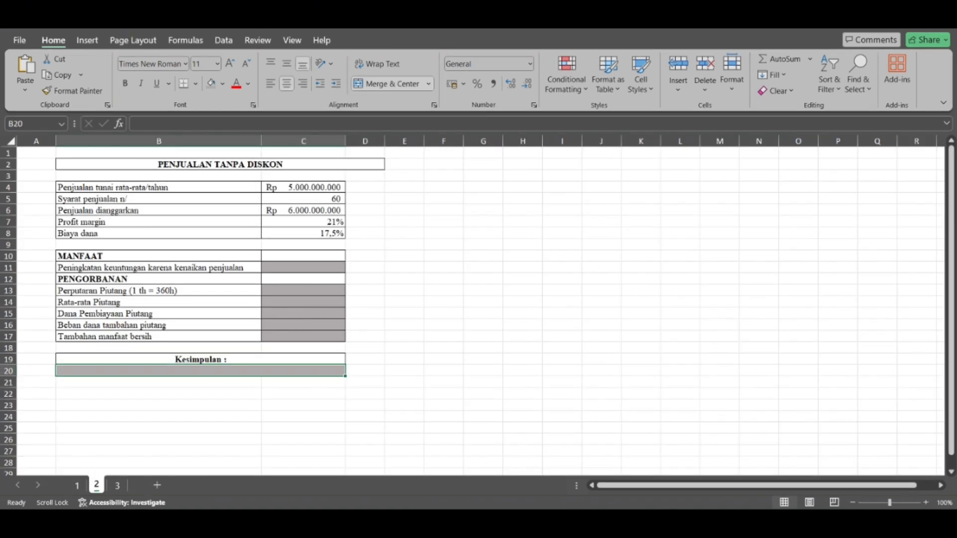
{"action": "key", "text": "ctrl+Page_Down"}
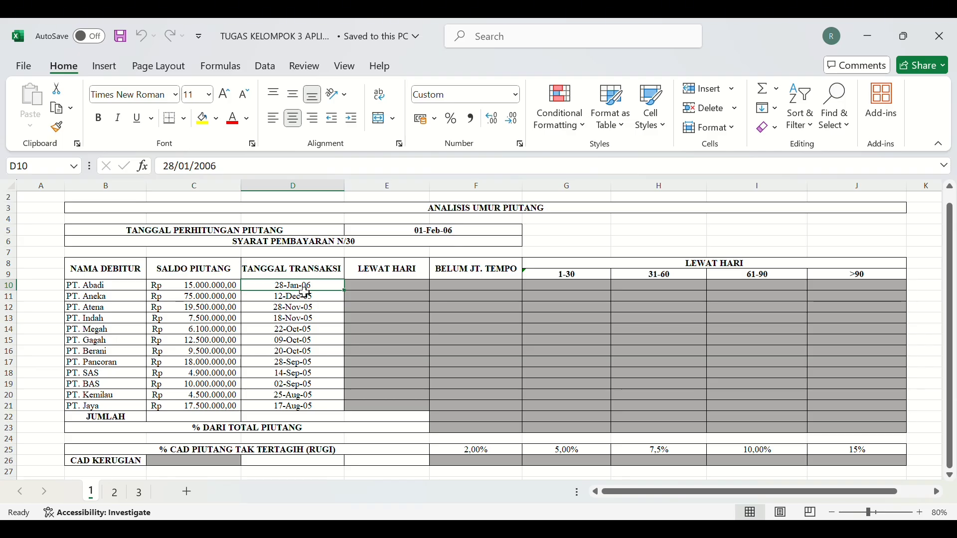
{"action": "left_click", "coordinate": [615, 234]}
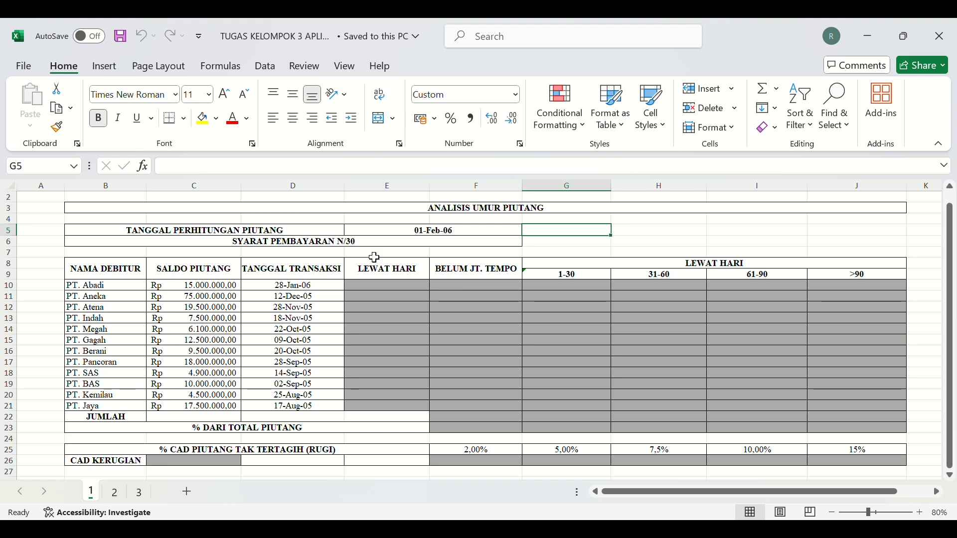
Format the transaction date of PT. Abadi in D10 with the custom number format dd-mmm-yy
{"action": "left_click", "coordinate": [316, 288]}
{"action": "left_click", "coordinate": [516, 95]}
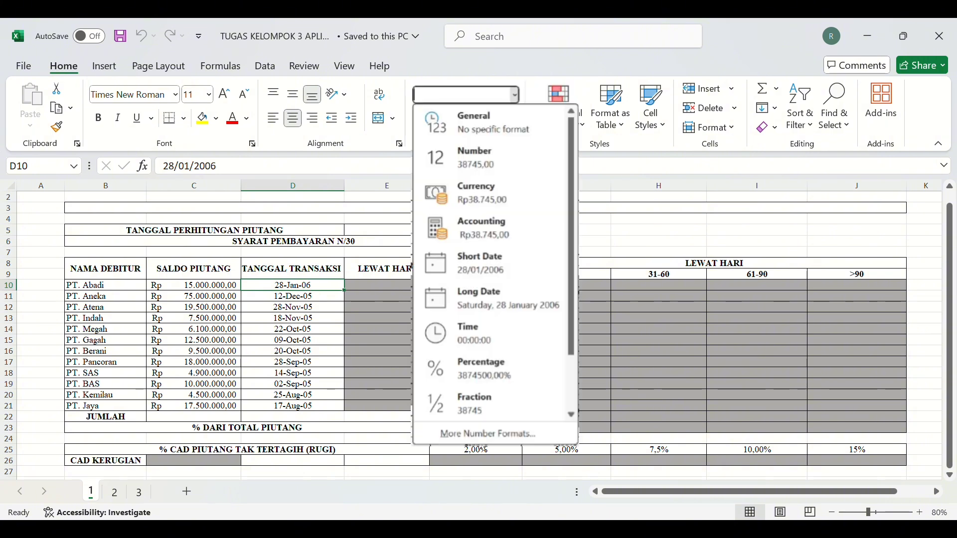
{"action": "left_click_drag", "start_coordinate": [604, 413], "coordinate": [545, 439]}
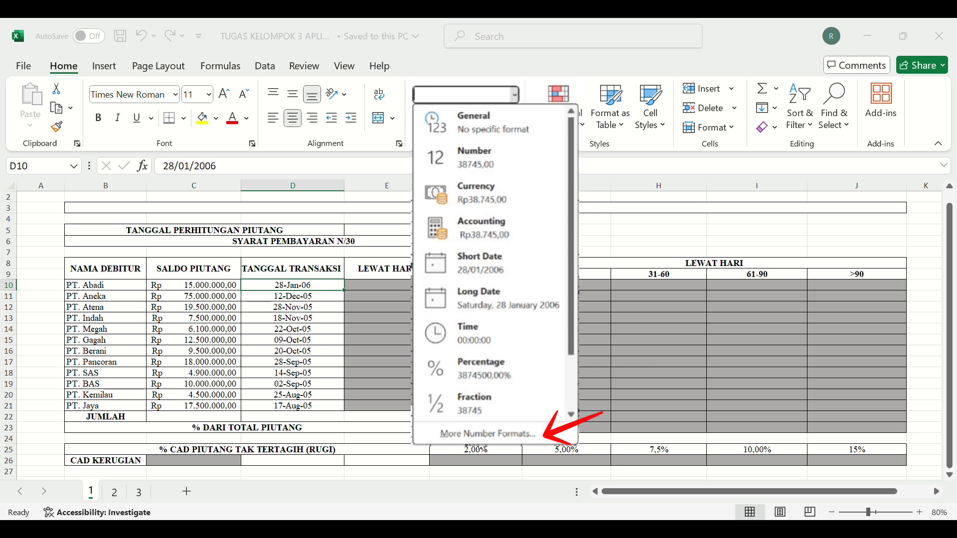
{"action": "left_click", "coordinate": [488, 434]}
{"action": "left_click_drag", "start_coordinate": [336, 309], "coordinate": [316, 268]}
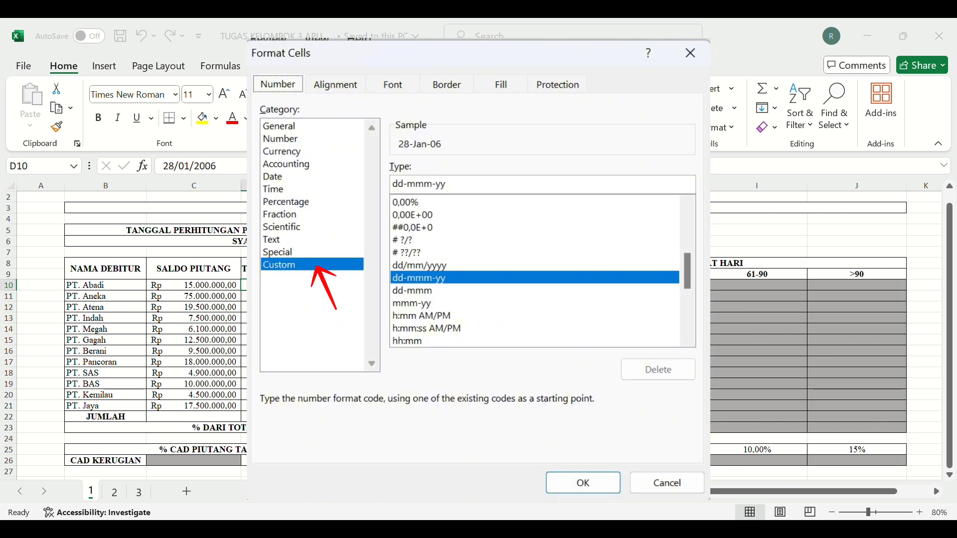
{"action": "left_click_drag", "start_coordinate": [552, 320], "coordinate": [527, 280]}
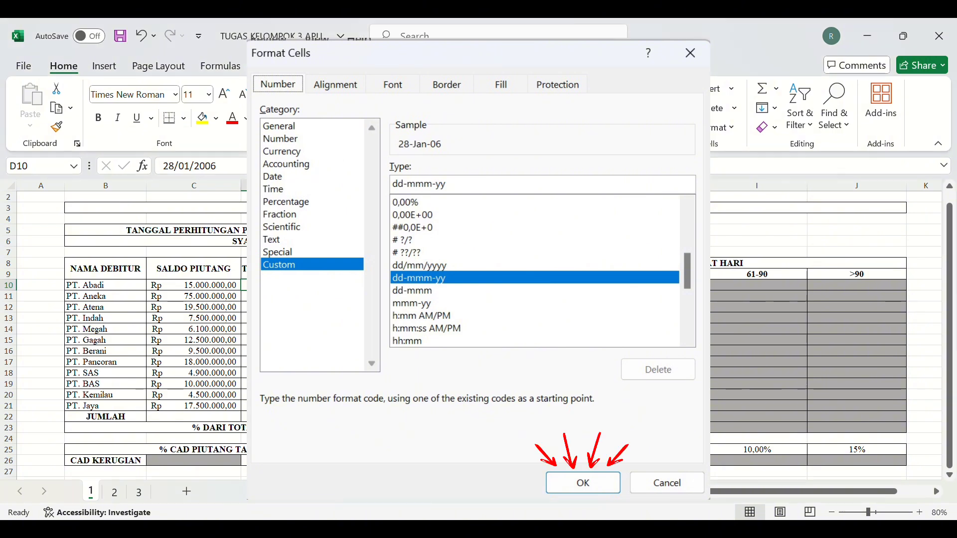
{"action": "key", "text": "Return"}
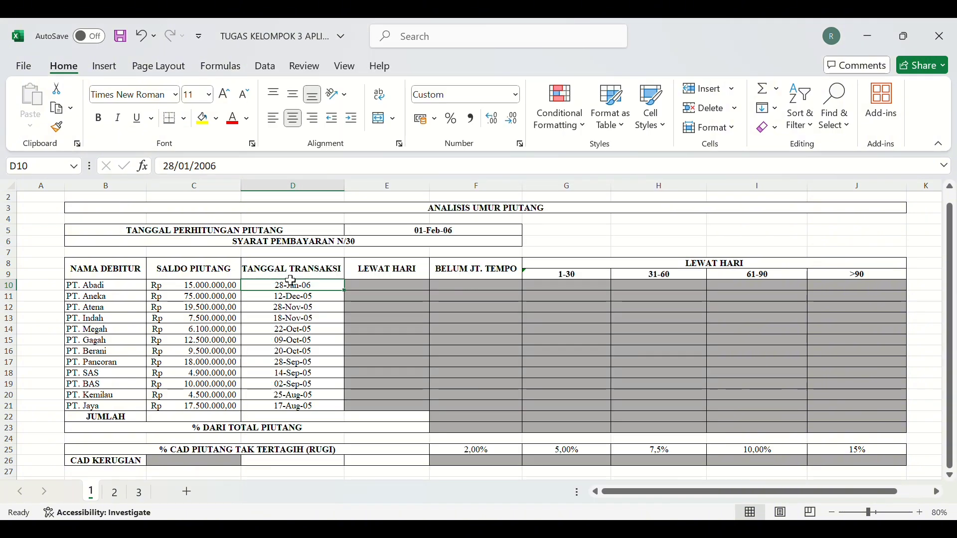
Apply the custom number format dd-mmm-yy to the receivables calculation date in E5
{"action": "left_click", "coordinate": [437, 232]}
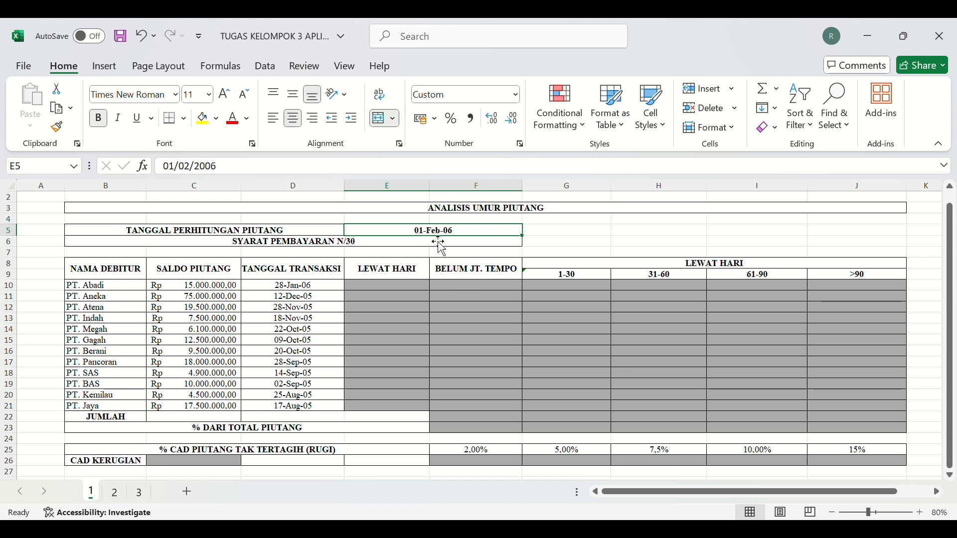
{"action": "left_click", "coordinate": [516, 95]}
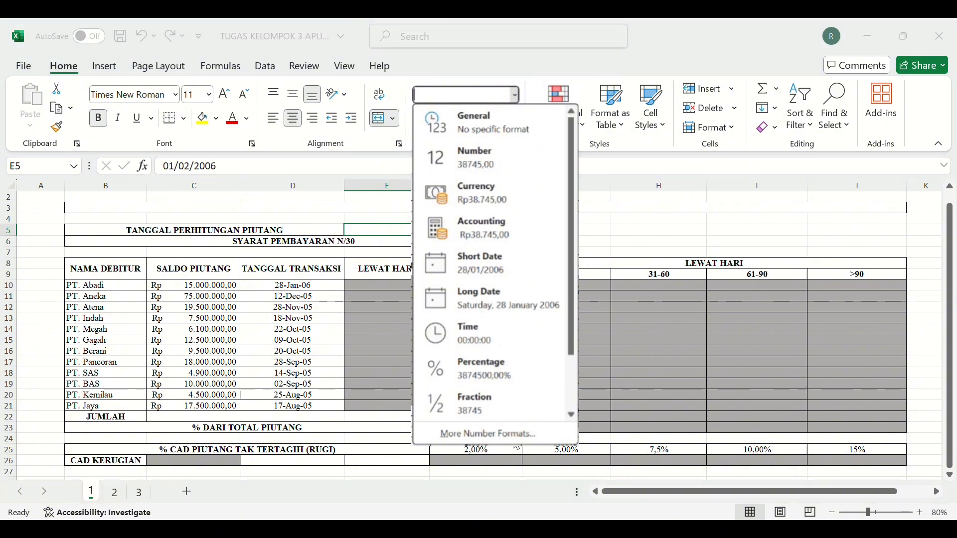
{"action": "left_click", "coordinate": [489, 434]}
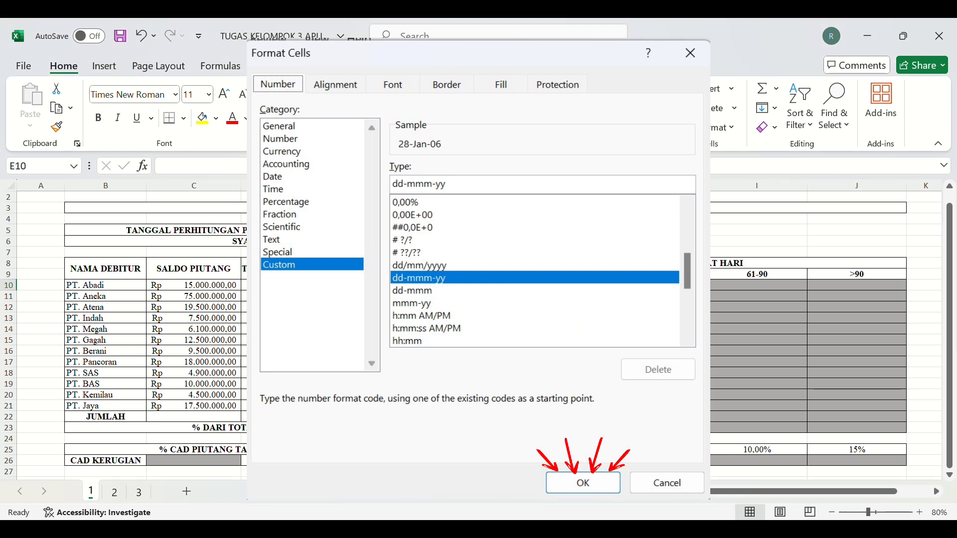
{"action": "key", "text": "Return"}
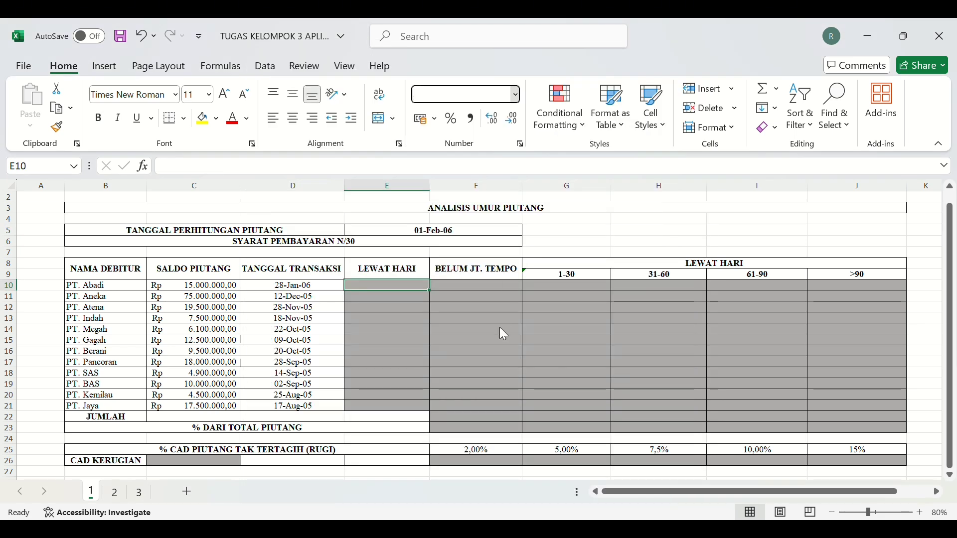
Format cell E10 under LEWAT HARI as Accounting with 0 decimal places and no currency symbol
{"action": "key", "text": "ctrl+1"}
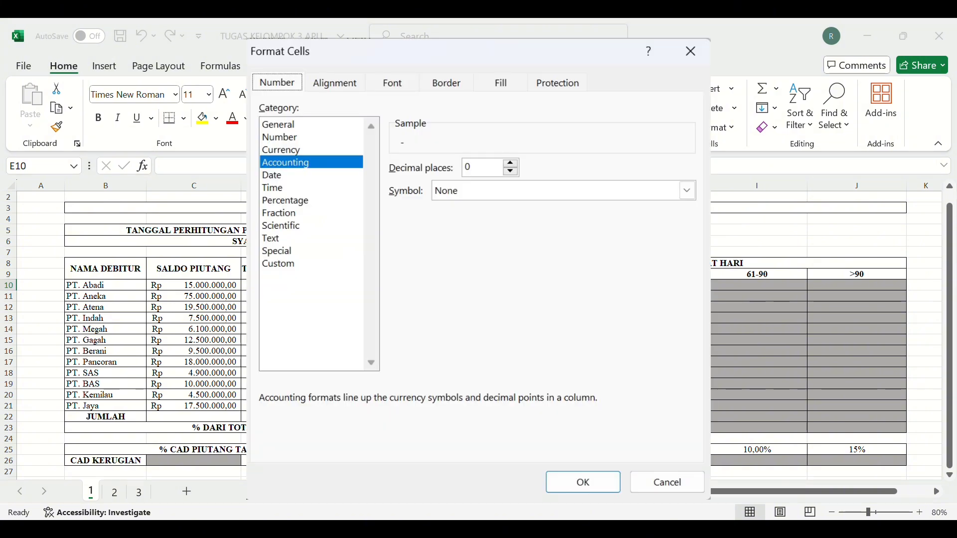
{"action": "key", "text": "Return"}
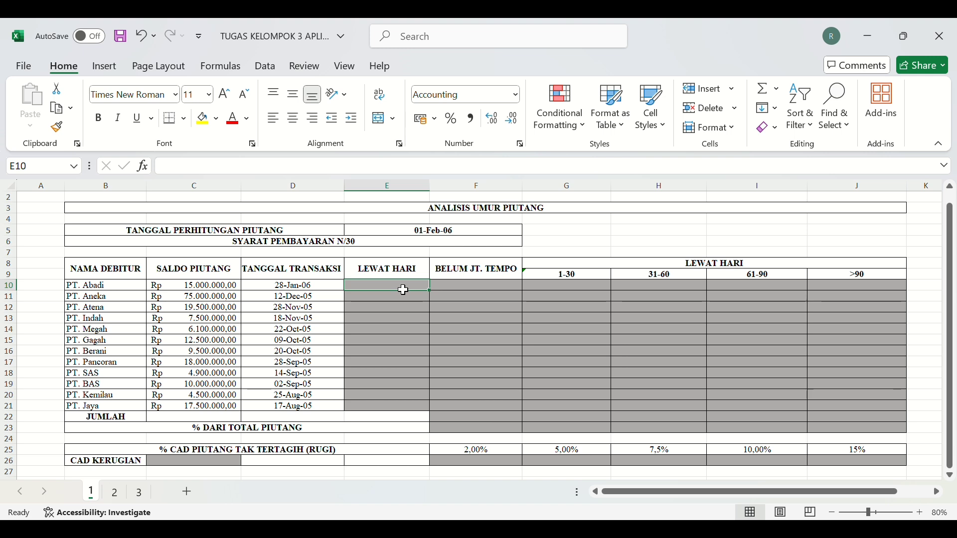
Calculate the overdue days in E10 with =MAX(0;$E$5-30-D10) and fill the formula down to E21
{"action": "type", "text": "=max("}
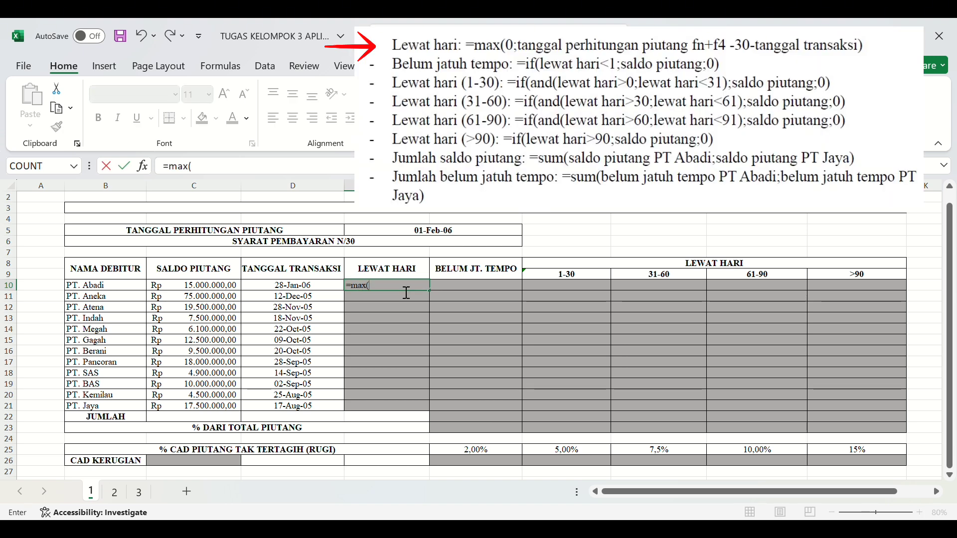
{"action": "type", "text": "0;"}
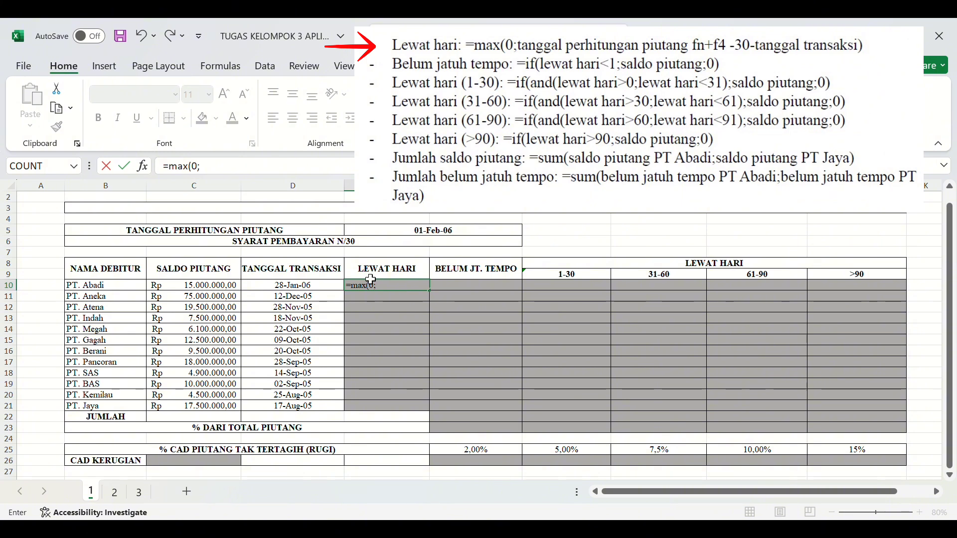
{"action": "left_click", "coordinate": [422, 234]}
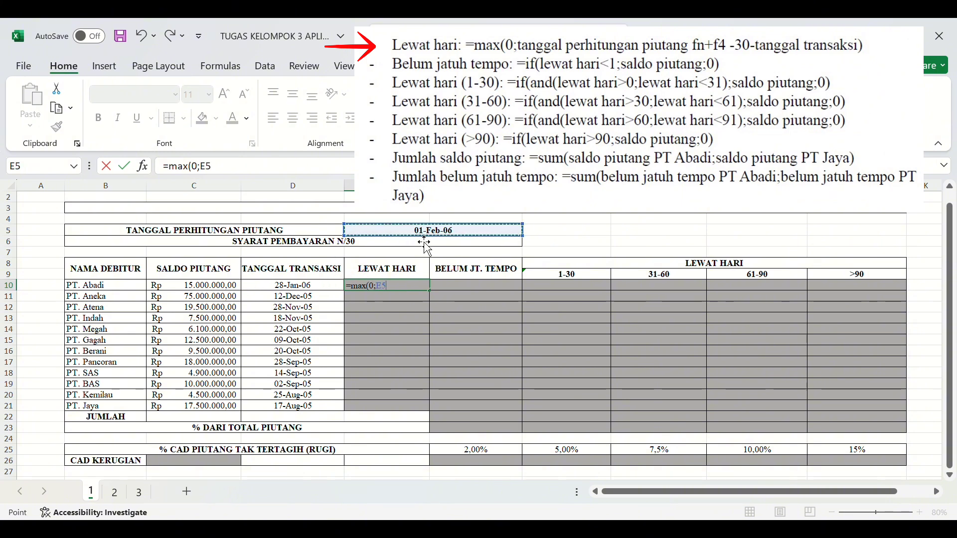
{"action": "key", "text": "F4"}
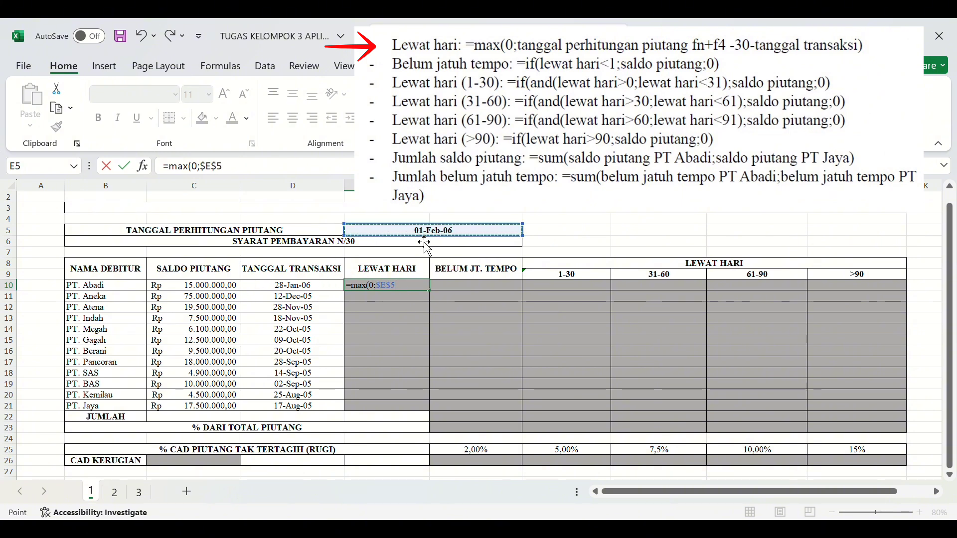
{"action": "type", "text": "-30"}
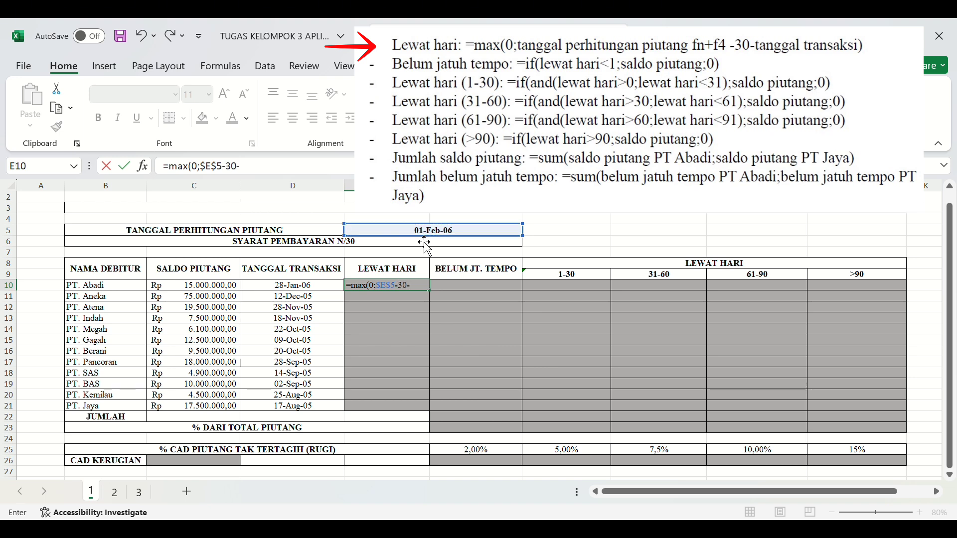
{"action": "type", "text": "-"}
{"action": "left_click", "coordinate": [306, 288]}
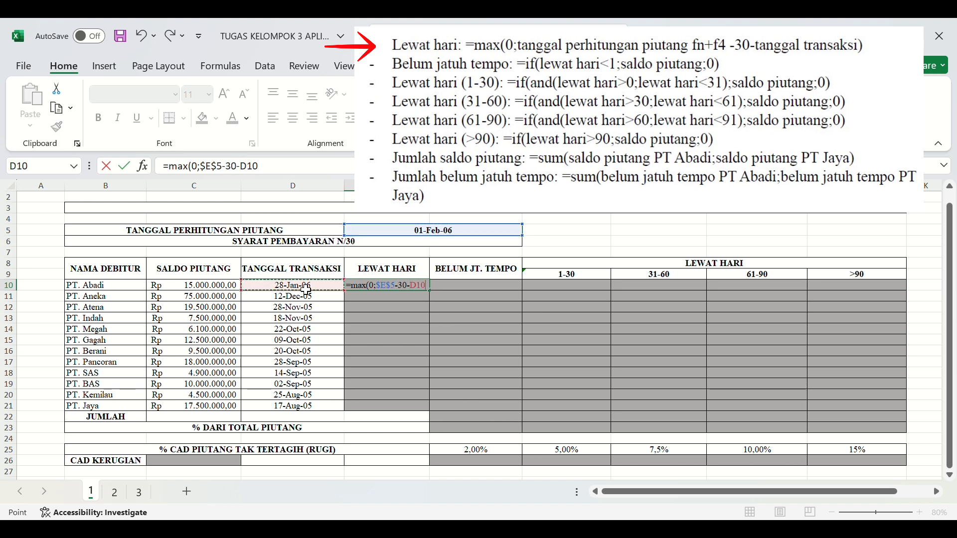
{"action": "key", "text": "Return"}
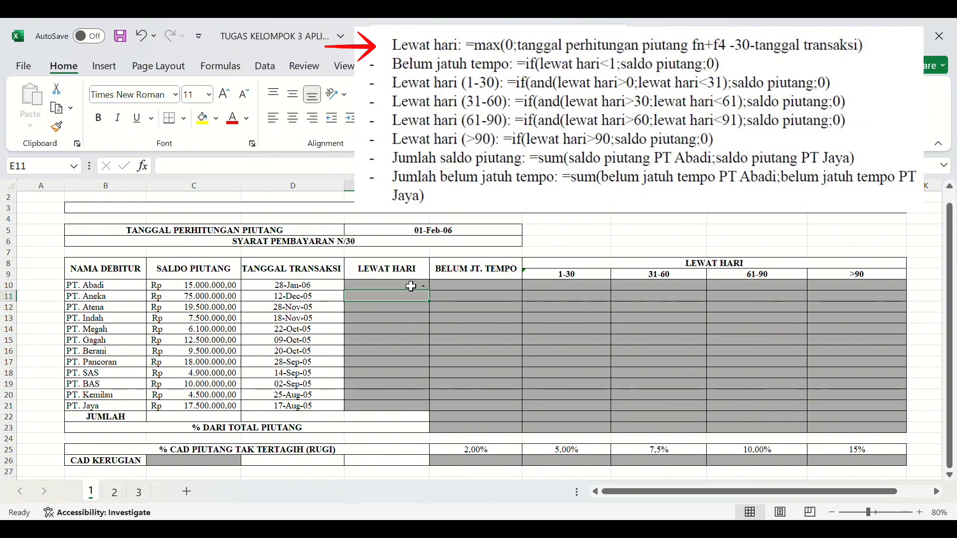
{"action": "left_click", "coordinate": [412, 289]}
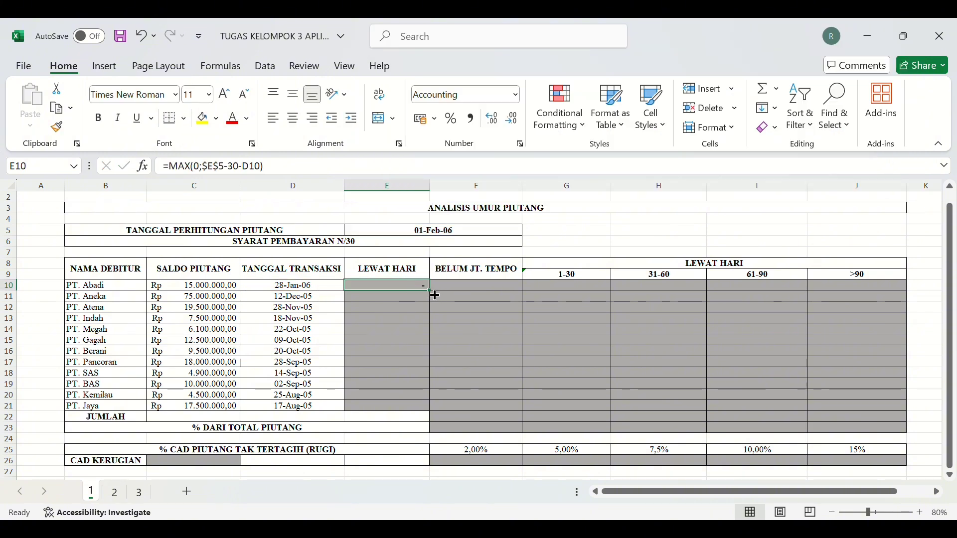
{"action": "left_click_drag", "start_coordinate": [432, 294], "coordinate": [429, 412]}
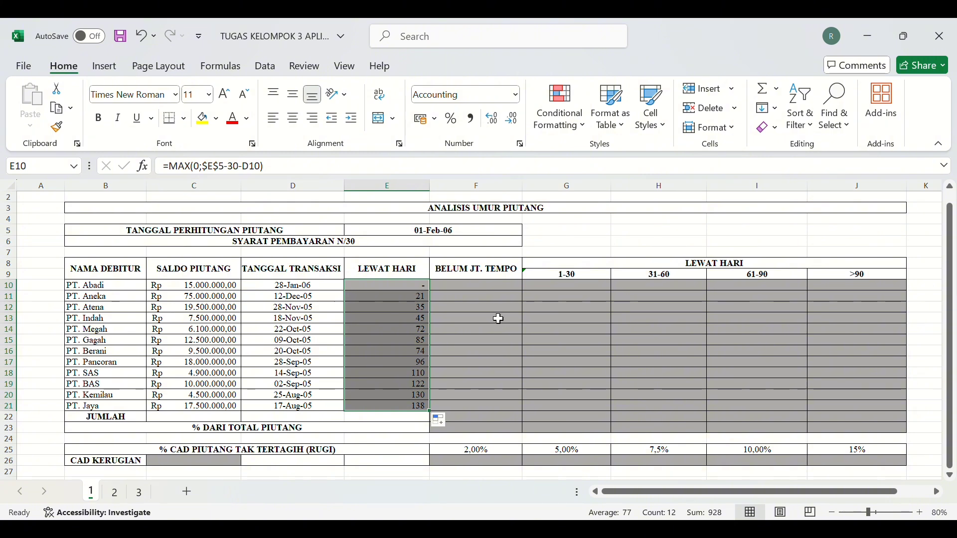
Enter =IF(E10<1;C10;0) in F10 under BELUM JT. TEMPO and fill the formula down to F21
{"action": "left_click", "coordinate": [498, 289]}
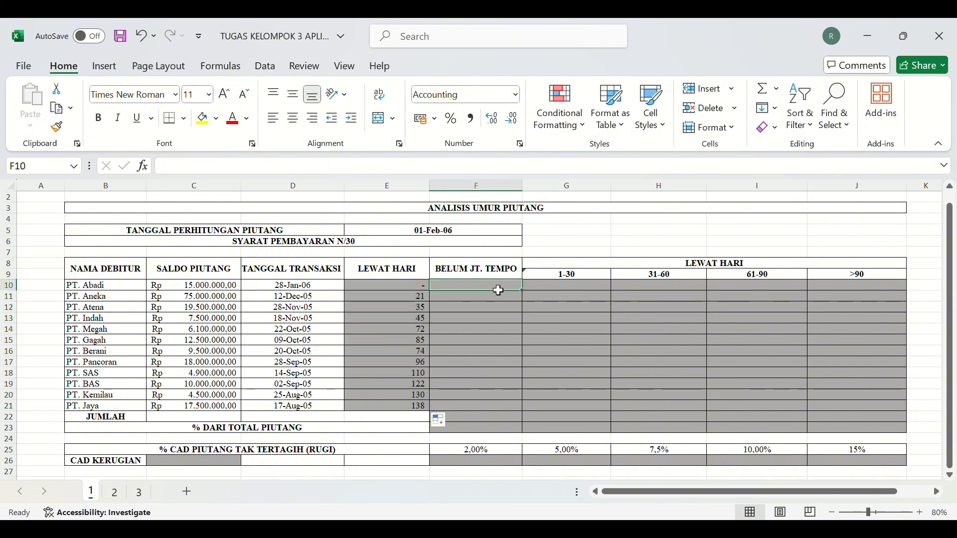
{"action": "type", "text": "="}
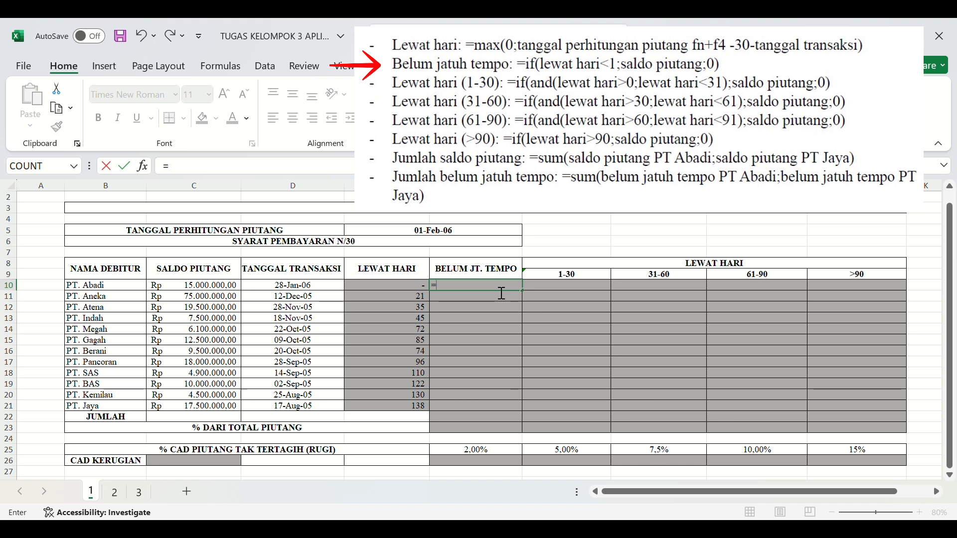
{"action": "type", "text": "if("}
{"action": "left_click", "coordinate": [389, 288]}
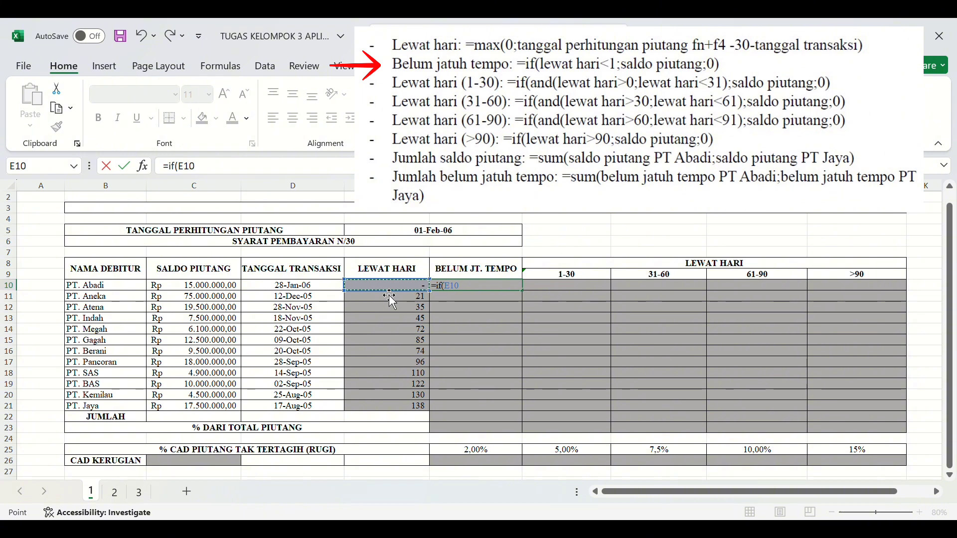
{"action": "type", "text": "<1"}
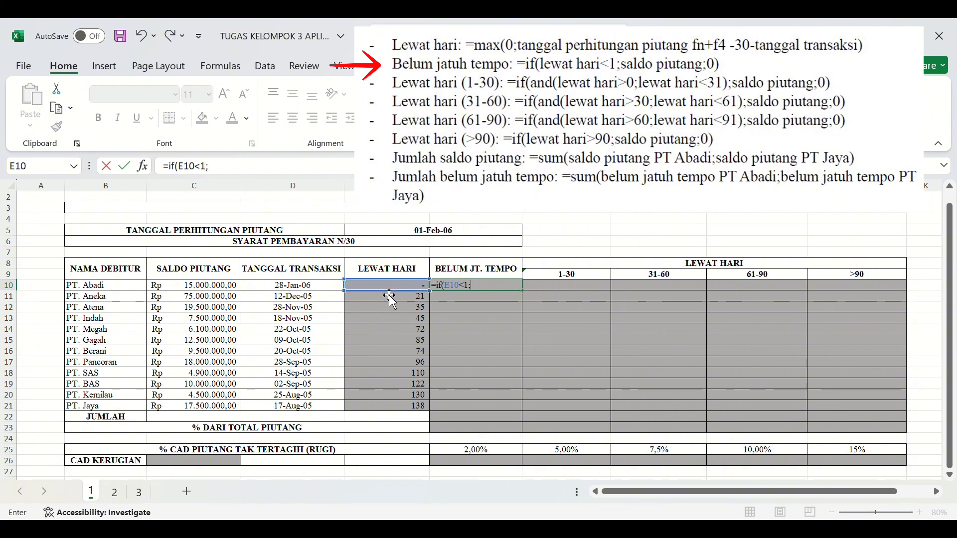
{"action": "type", "text": ";"}
{"action": "left_click", "coordinate": [226, 289]}
{"action": "type", "text": ";0"}
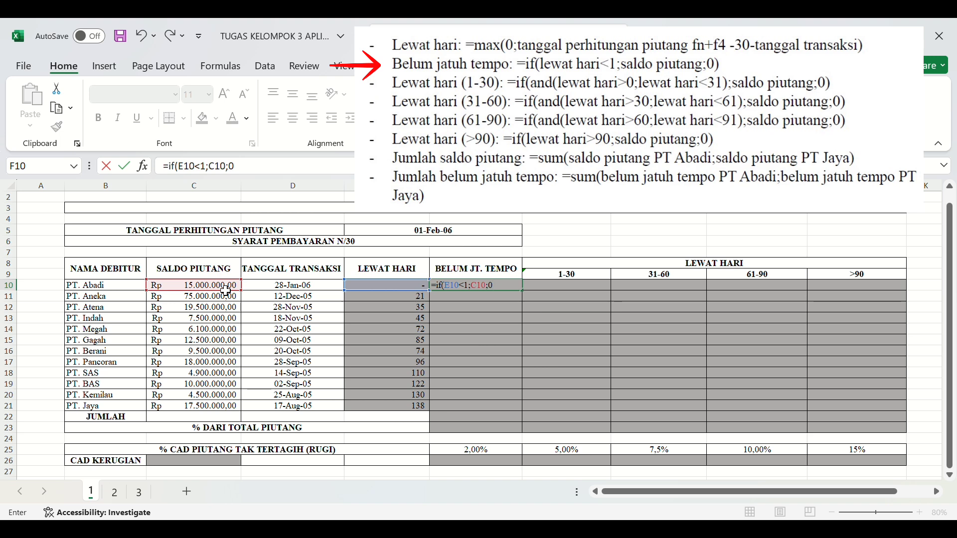
{"action": "type", "text": ")"}
{"action": "key", "text": "Return"}
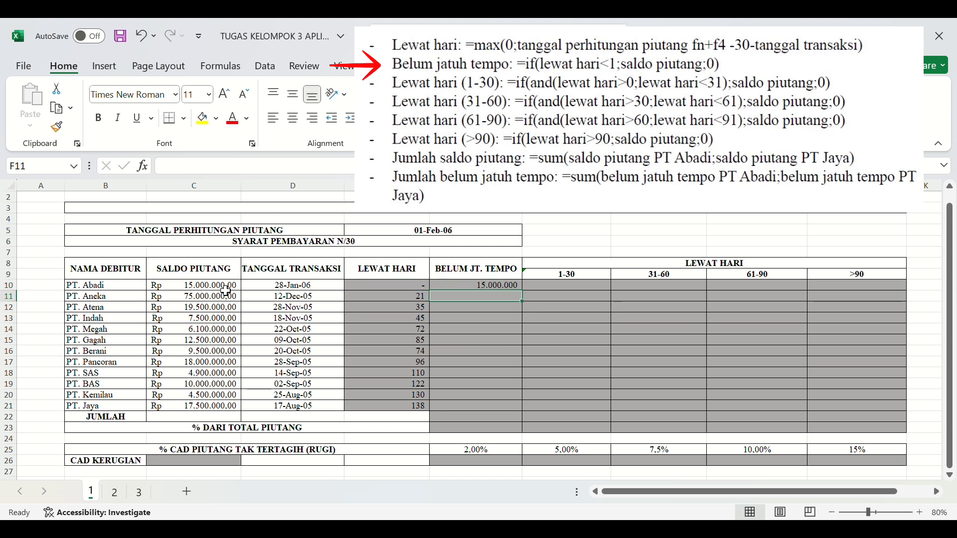
{"action": "left_click", "coordinate": [498, 289]}
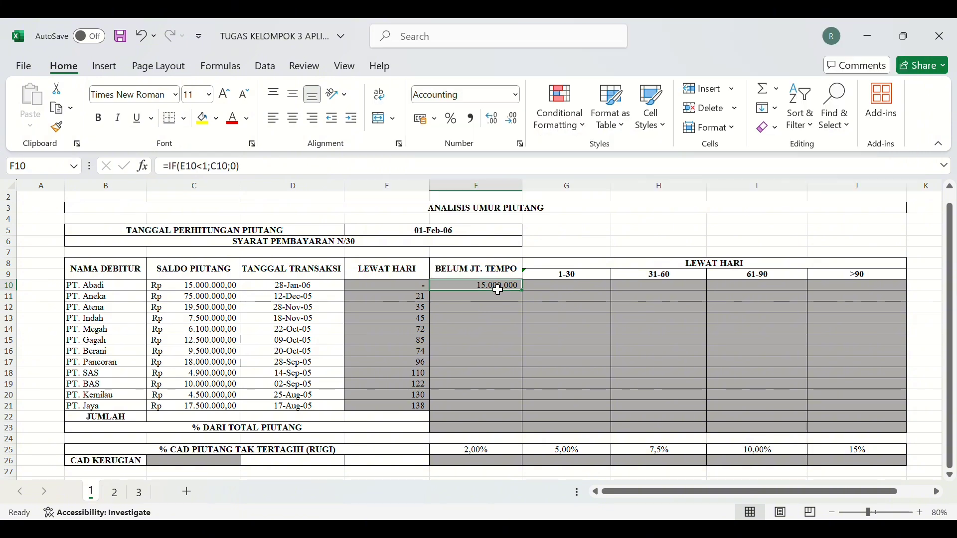
{"action": "left_click_drag", "start_coordinate": [522, 292], "coordinate": [512, 423]}
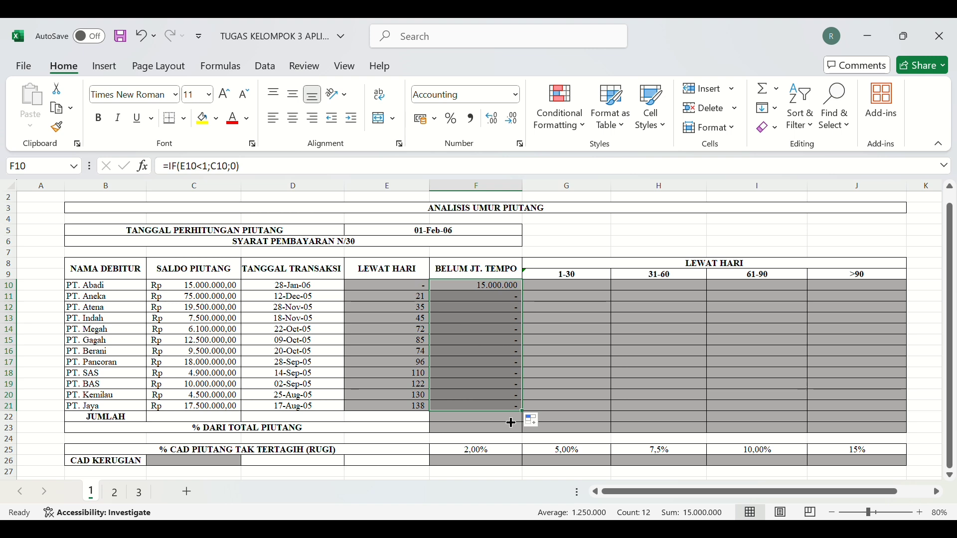
Enter =IF(AND(E10>0;E10<31);C10;0) in G10 under the 1-30 bracket and fill the formula down to G21
{"action": "left_click", "coordinate": [568, 288]}
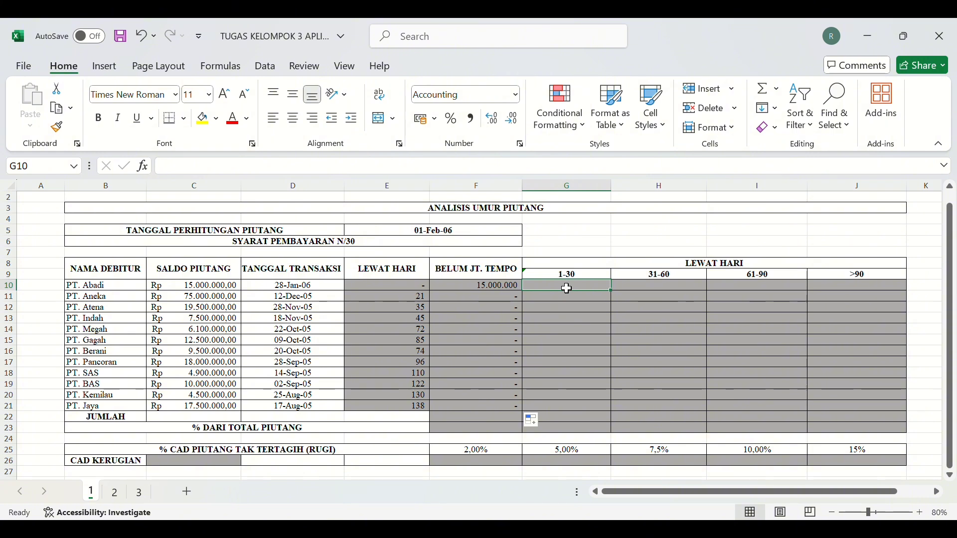
{"action": "type", "text": "=i"}
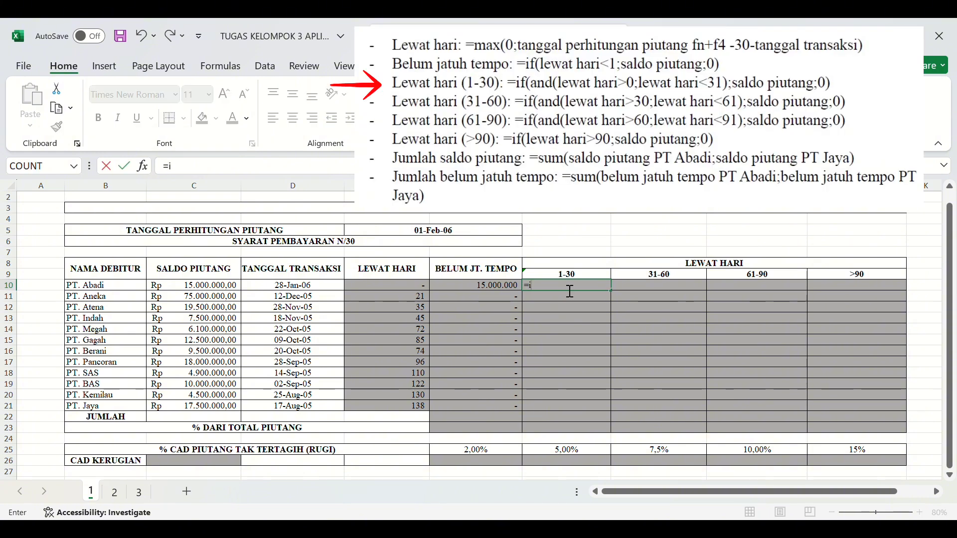
{"action": "type", "text": "f"}
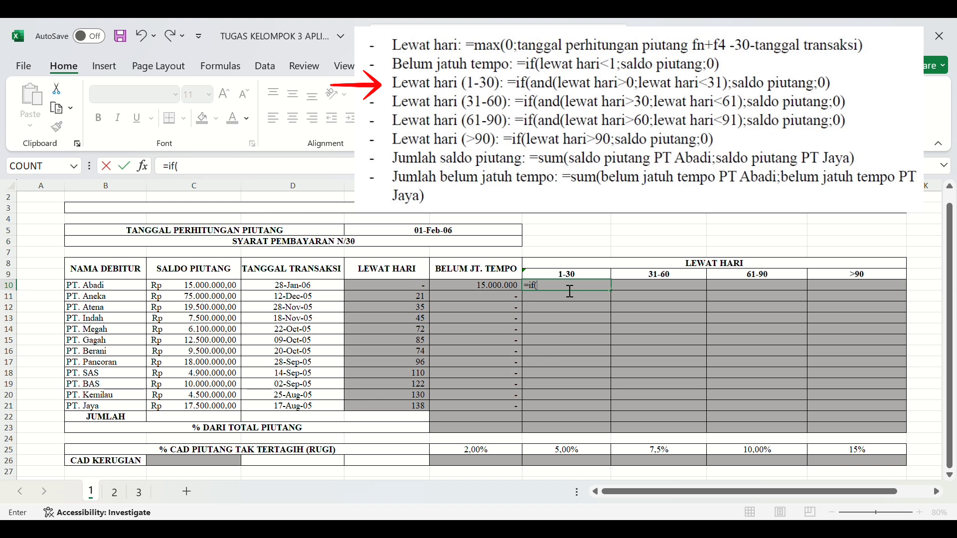
{"action": "type", "text": "(and("}
{"action": "left_click", "coordinate": [419, 287]}
{"action": "type", "text": ">"}
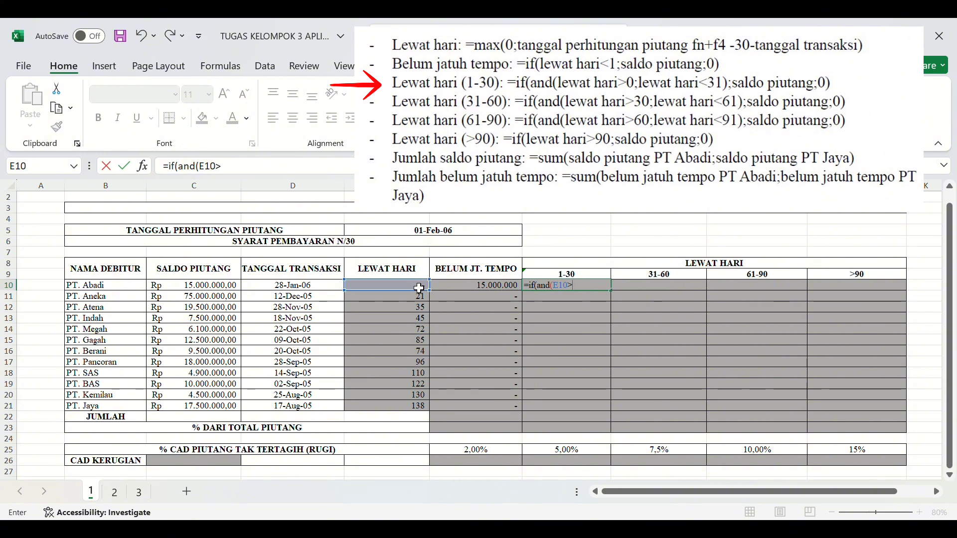
{"action": "type", "text": "0;"}
{"action": "left_click", "coordinate": [419, 288]}
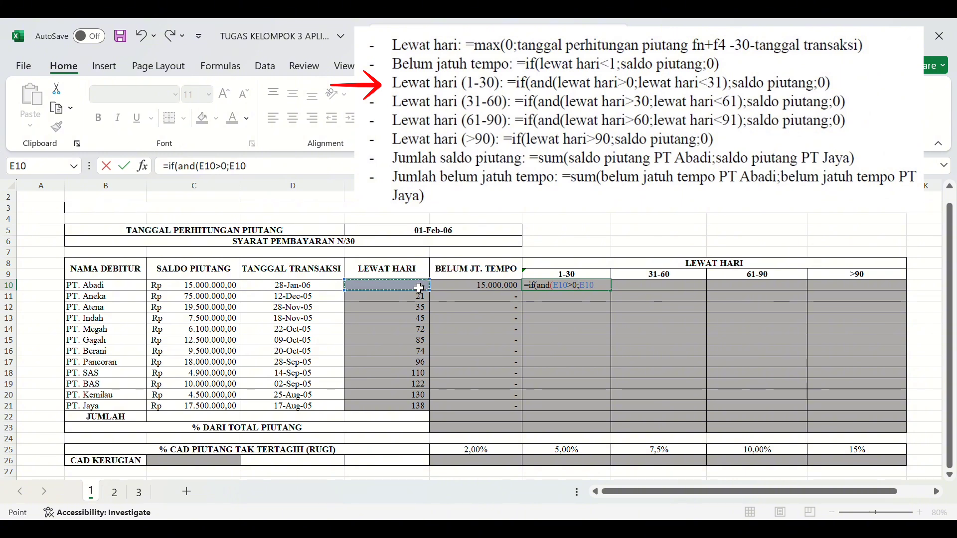
{"action": "type", "text": "<"}
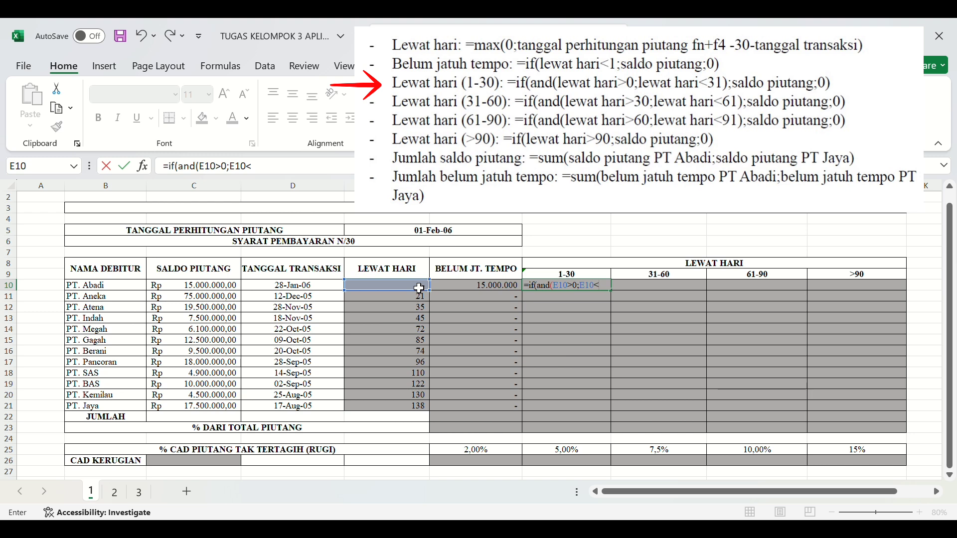
{"action": "type", "text": "31)"}
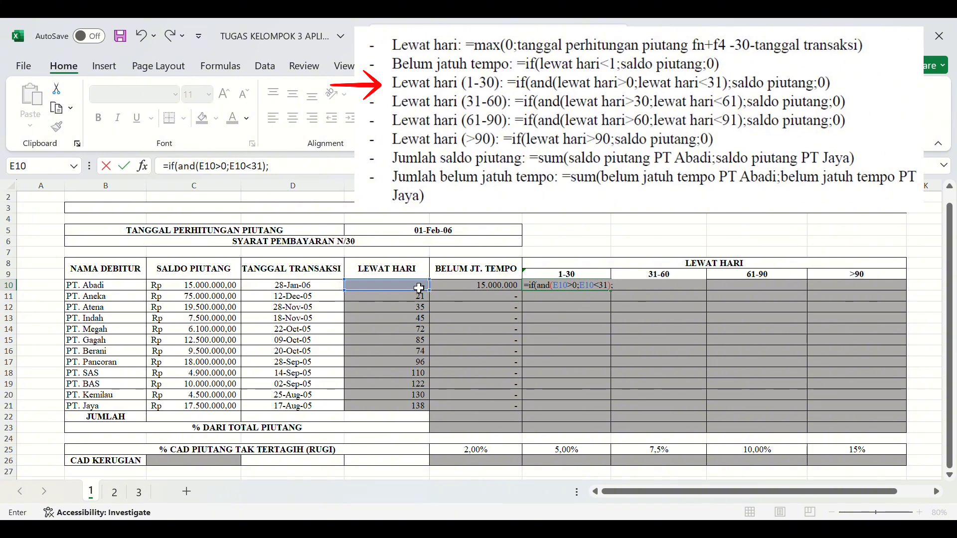
{"action": "type", "text": ";"}
{"action": "left_click", "coordinate": [232, 288]}
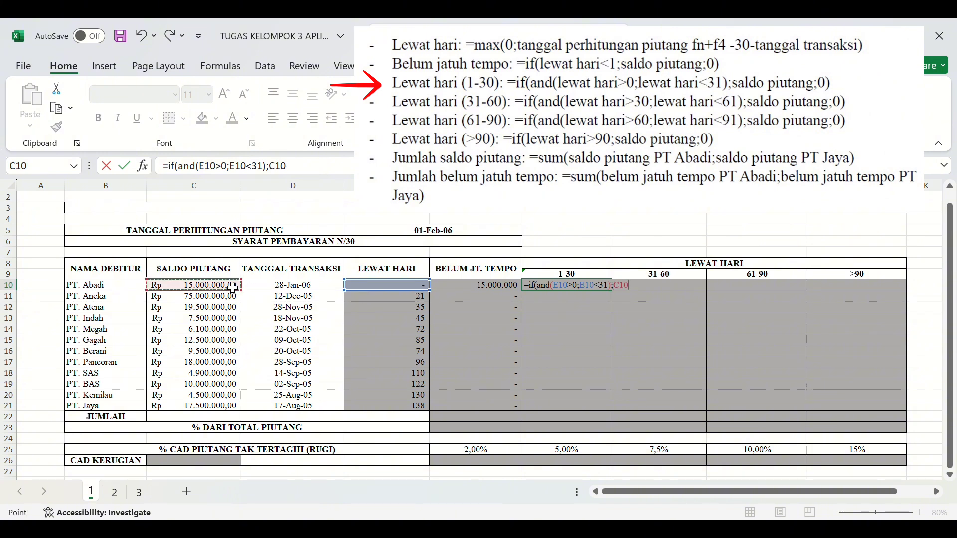
{"action": "type", "text": ";0"}
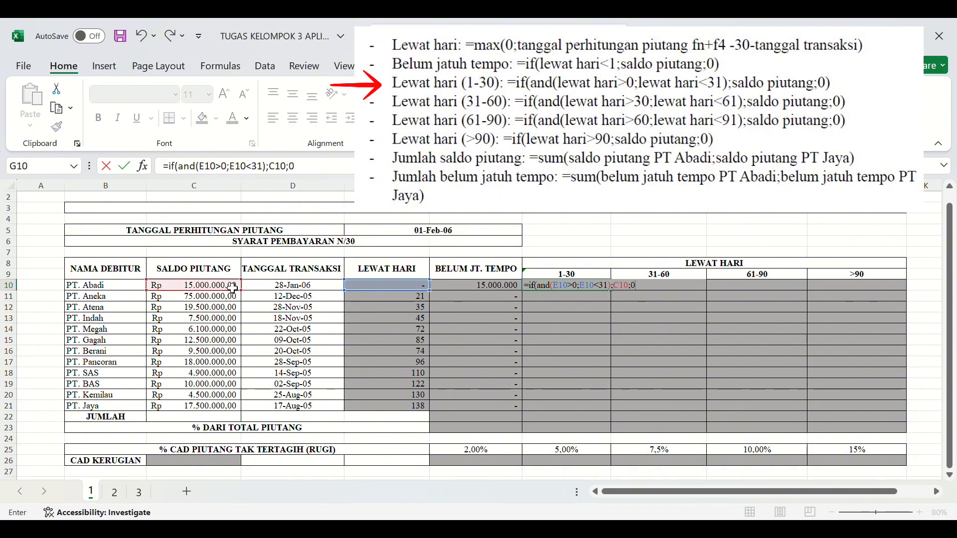
{"action": "type", "text": ")"}
{"action": "key", "text": "Return"}
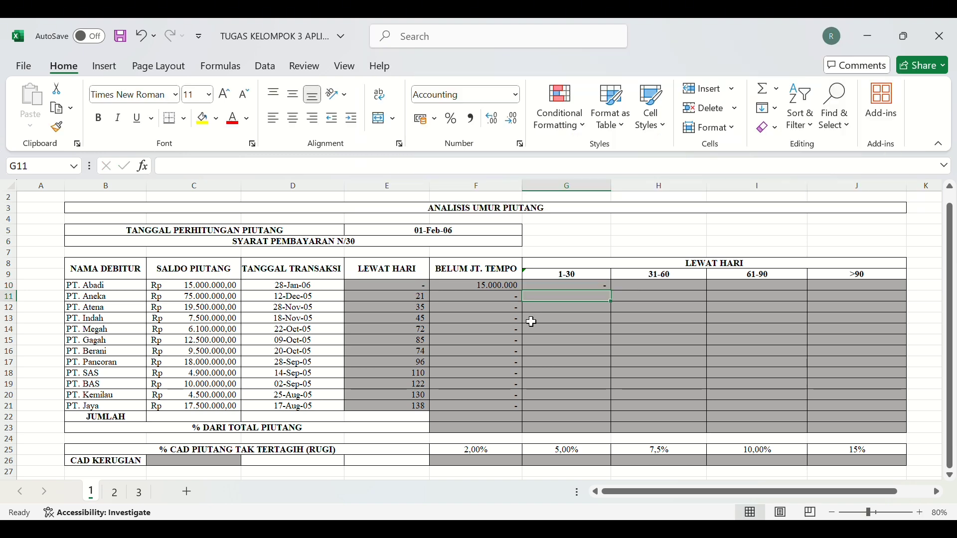
{"action": "left_click", "coordinate": [559, 285]}
{"action": "left_click_drag", "start_coordinate": [612, 291], "coordinate": [602, 414]}
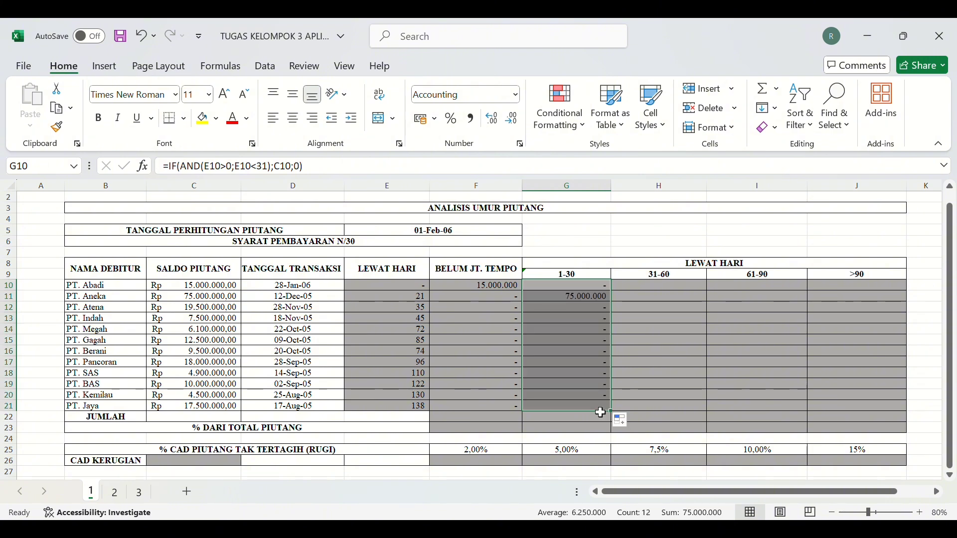
Enter =IF(AND(E10>30;E10<61);C10;0) in H10 under the 31-60 bracket and fill the formula down to H21
{"action": "left_click", "coordinate": [680, 293]}
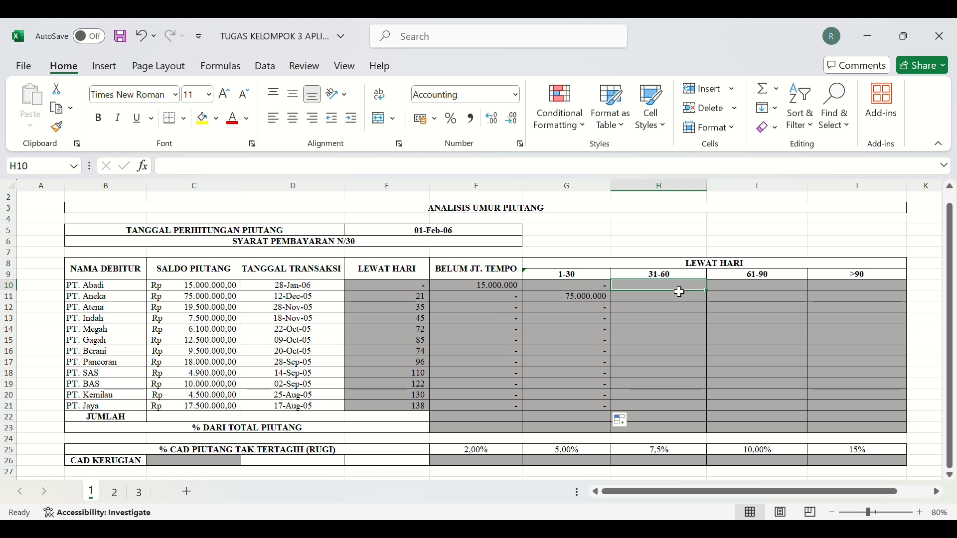
{"action": "type", "text": "="}
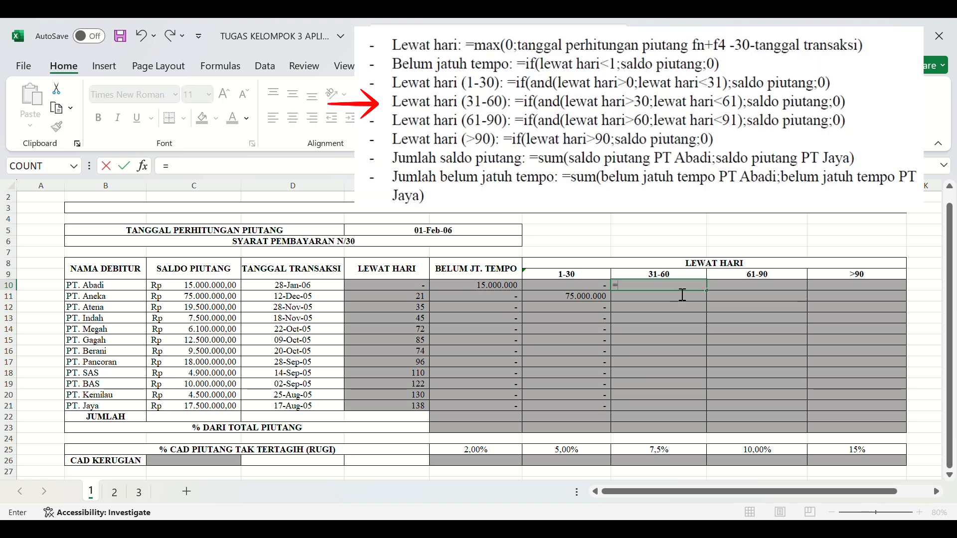
{"action": "type", "text": "if"}
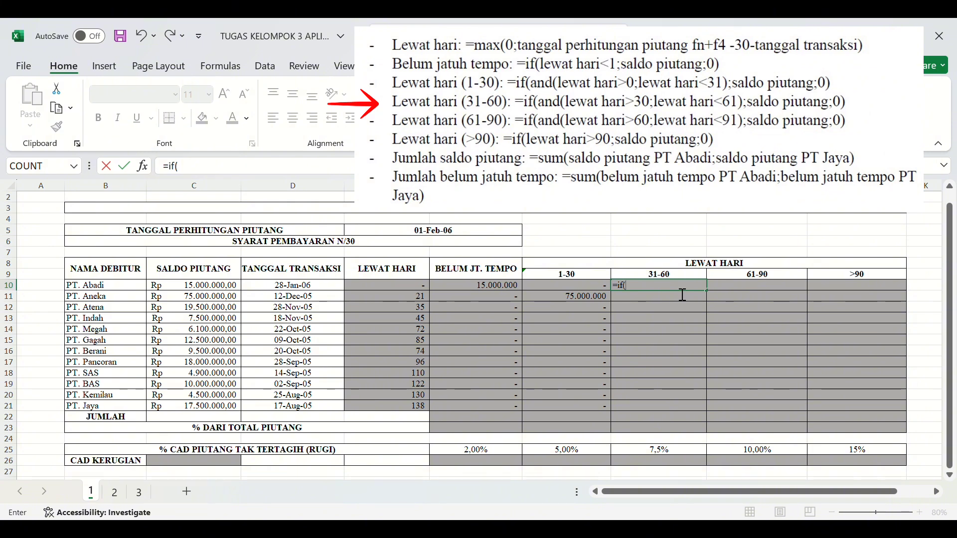
{"action": "type", "text": "(and("}
{"action": "left_click", "coordinate": [416, 289]}
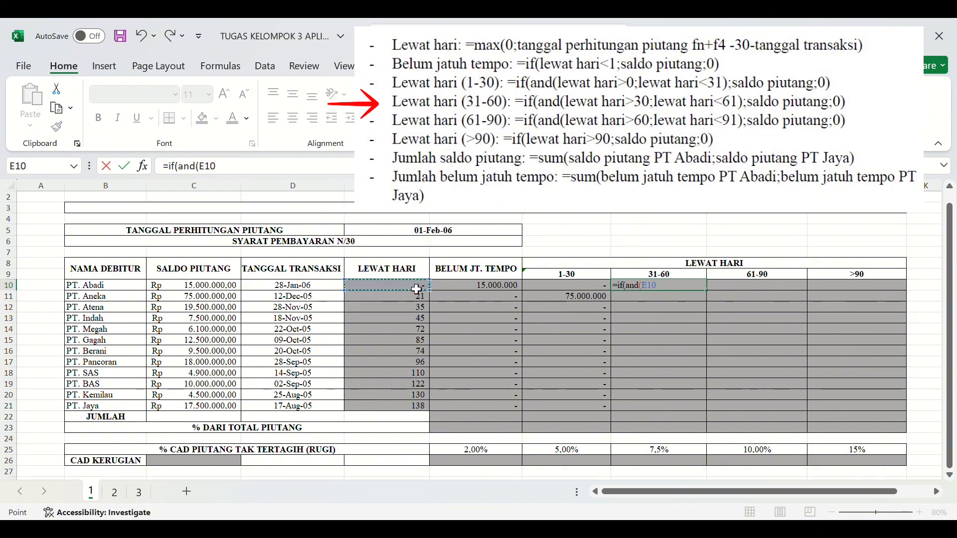
{"action": "type", "text": ">"}
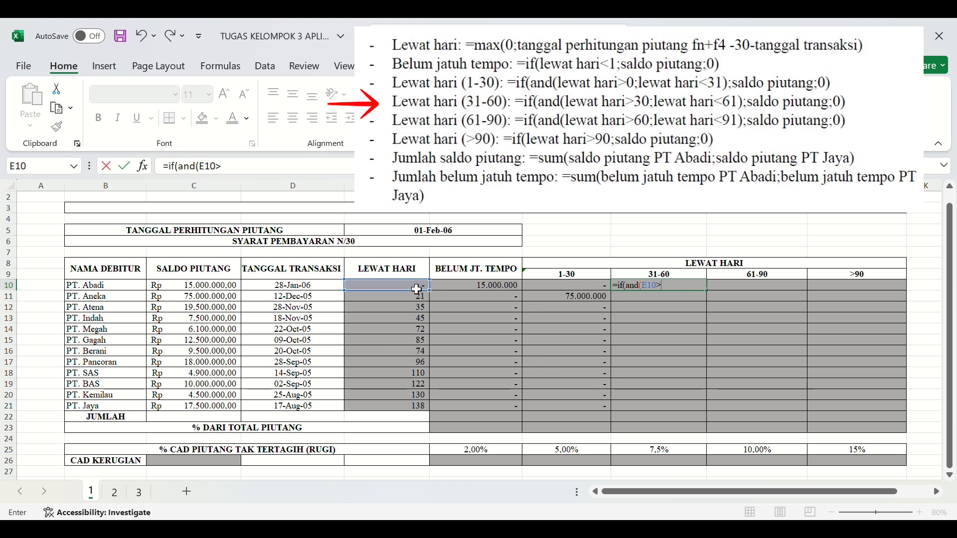
{"action": "type", "text": "30;"}
{"action": "left_click", "coordinate": [417, 289]}
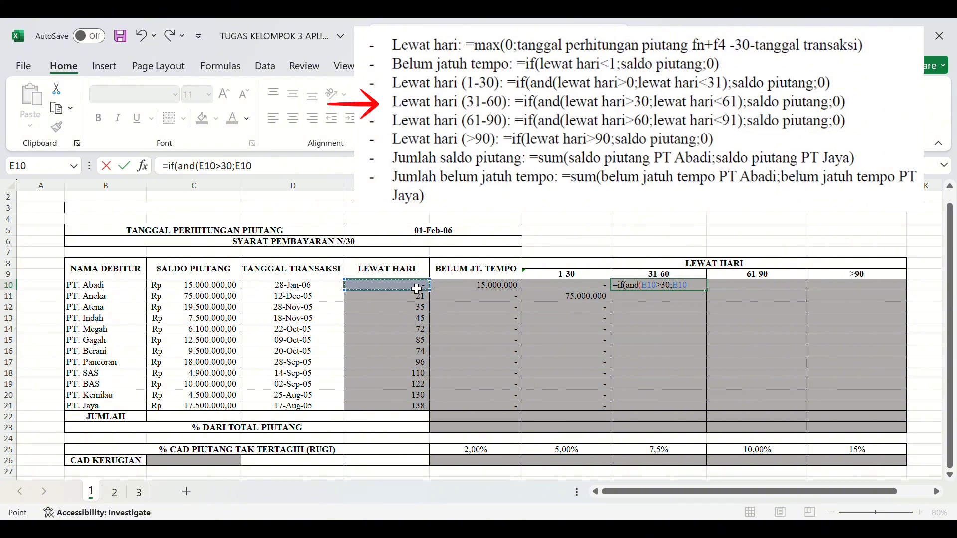
{"action": "type", "text": "<61)"}
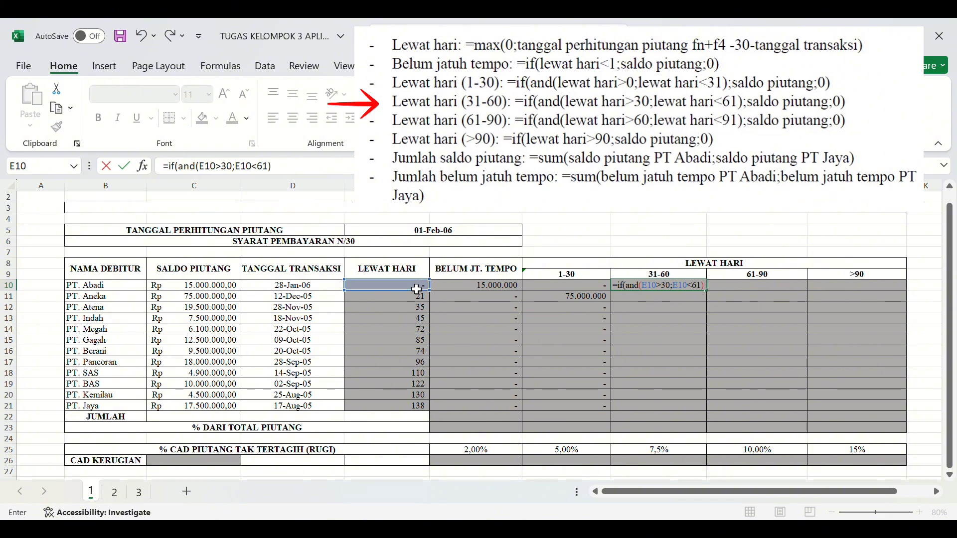
{"action": "type", "text": ";"}
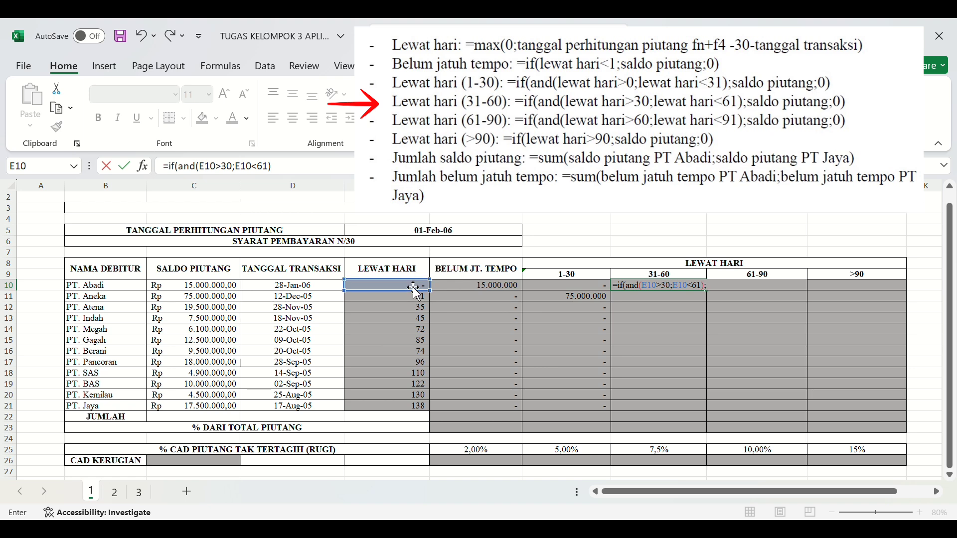
{"action": "left_click", "coordinate": [239, 289]}
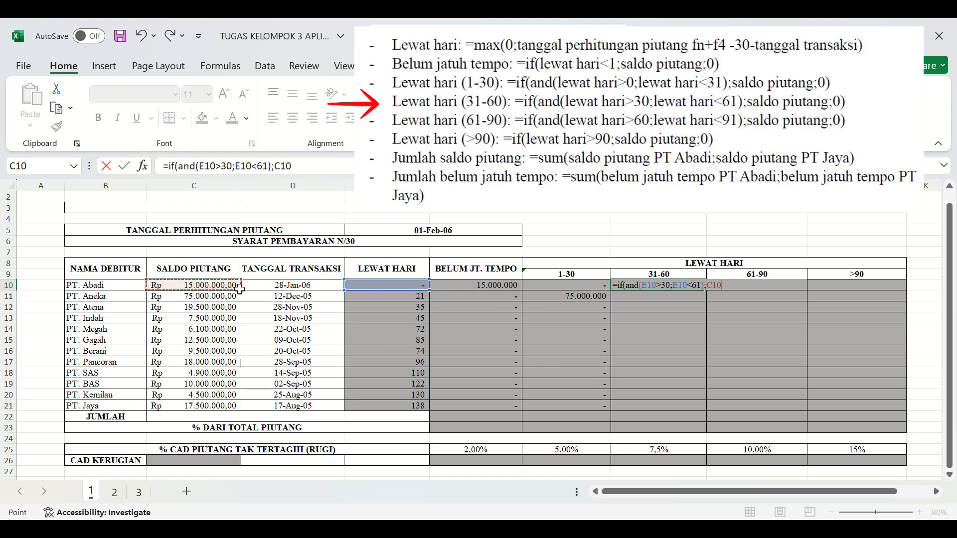
{"action": "type", "text": ";"}
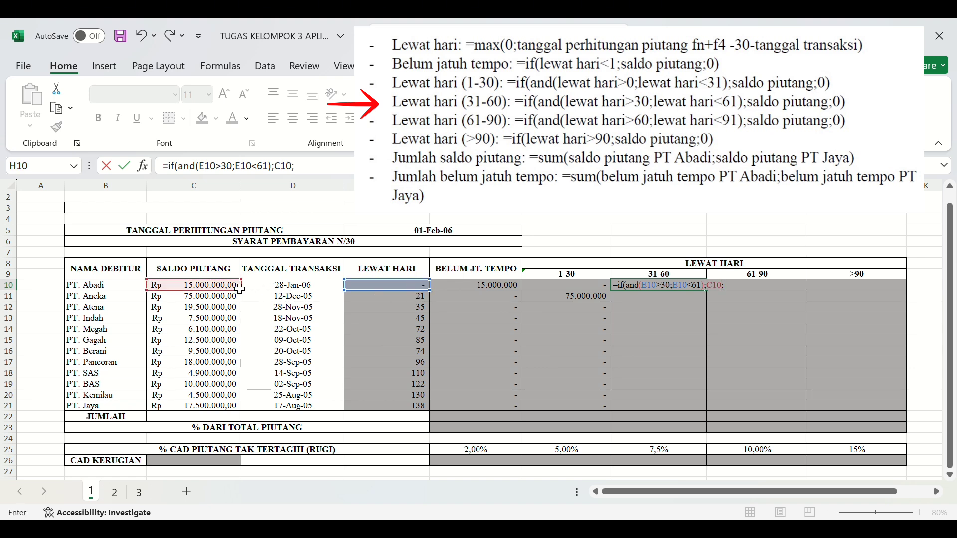
{"action": "type", "text": "0)"}
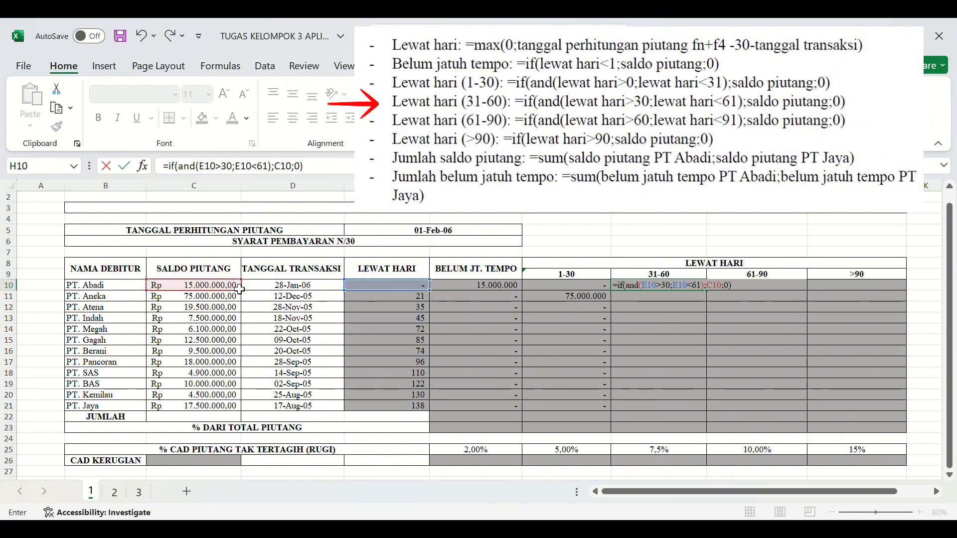
{"action": "key", "text": "Return"}
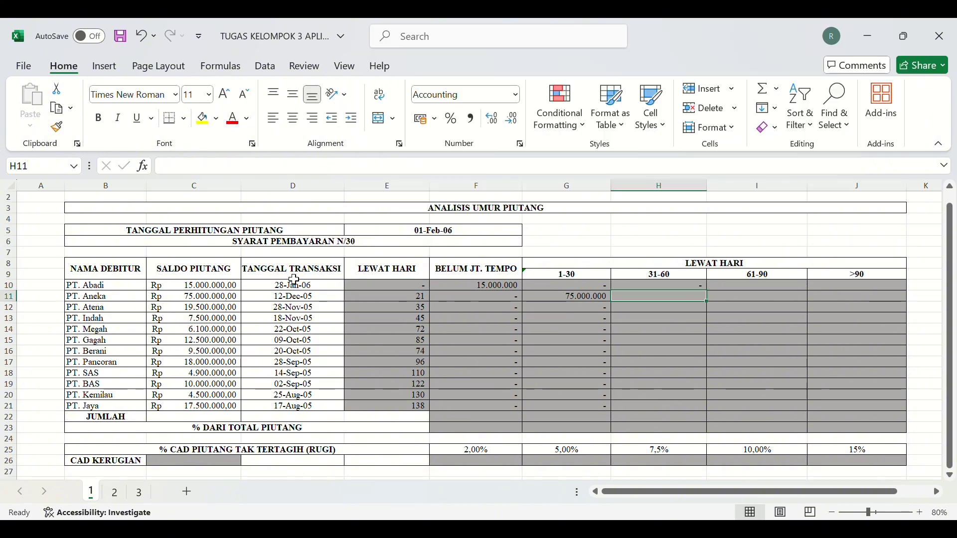
{"action": "left_click", "coordinate": [652, 286]}
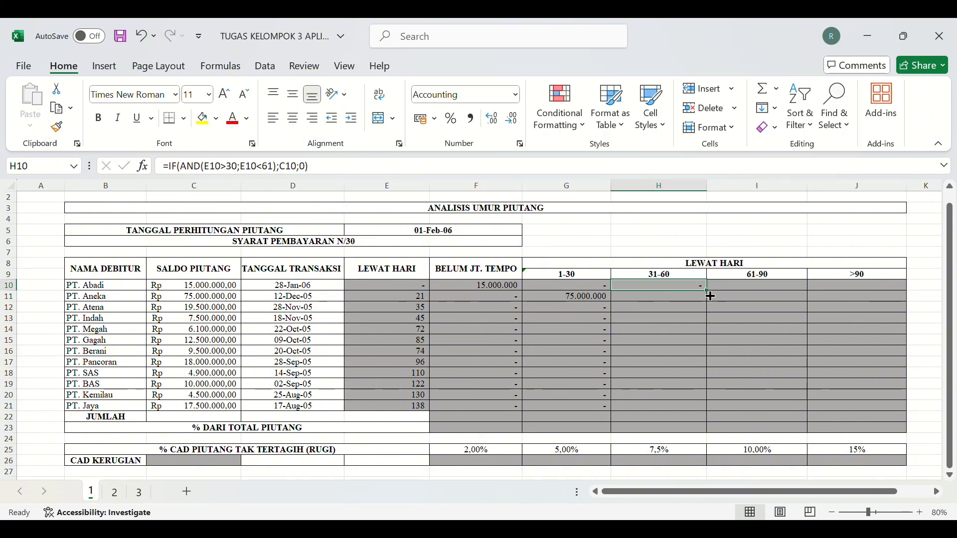
{"action": "left_click_drag", "start_coordinate": [707, 291], "coordinate": [698, 412]}
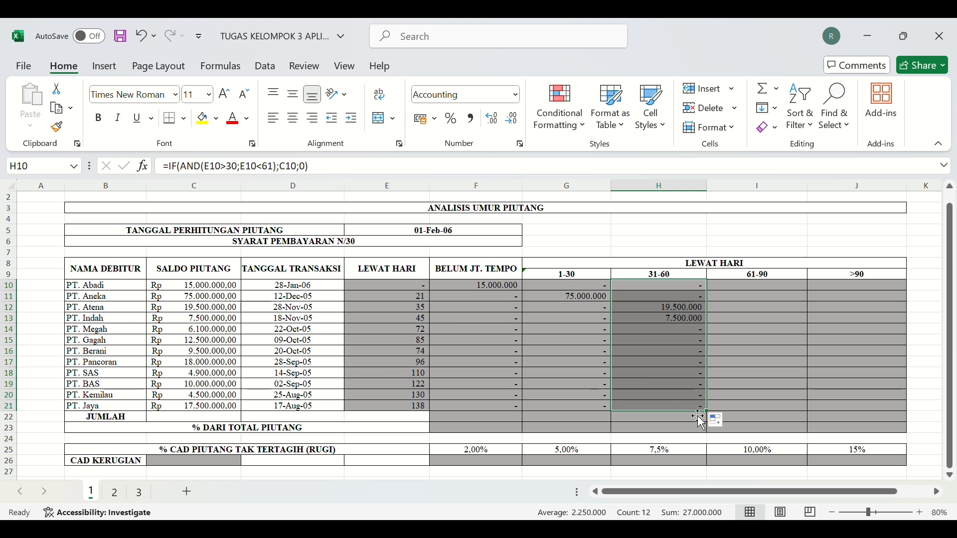
Enter =IF(AND(E10>60;E10<91);C10;0) in I10 under the 61-90 bracket and fill the formula down to I21
{"action": "left_click", "coordinate": [774, 293]}
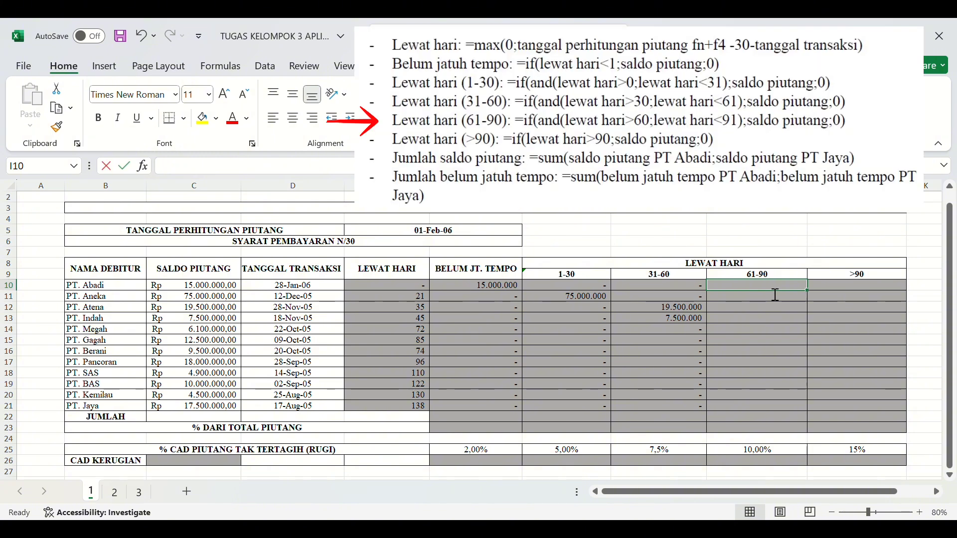
{"action": "type", "text": "=if("}
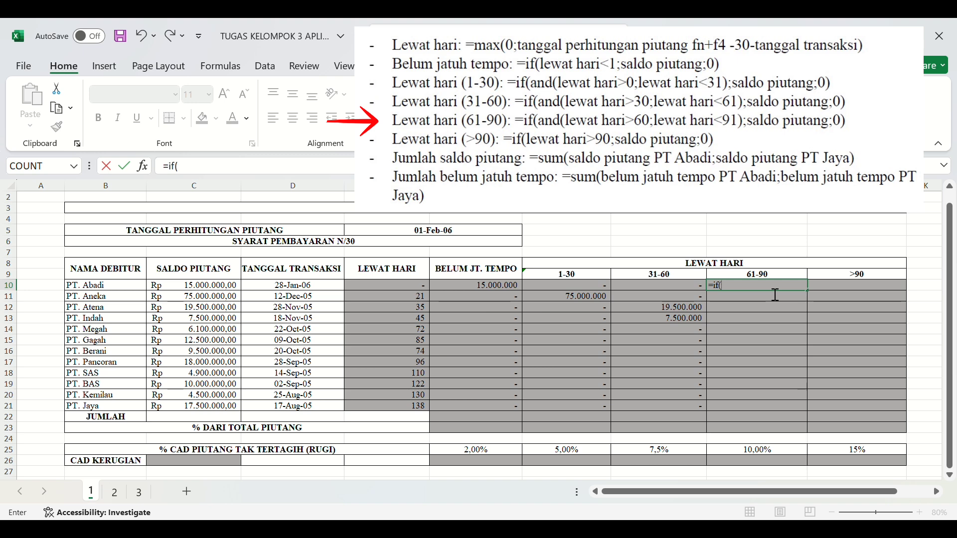
{"action": "type", "text": "and("}
{"action": "left_click", "coordinate": [401, 290]}
{"action": "type", "text": ">"}
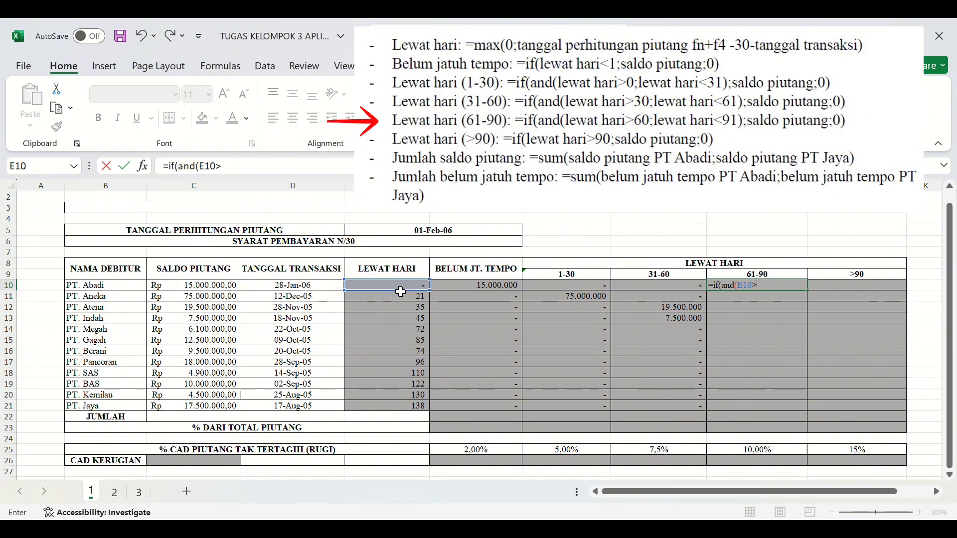
{"action": "type", "text": "60;"}
{"action": "left_click", "coordinate": [401, 292]}
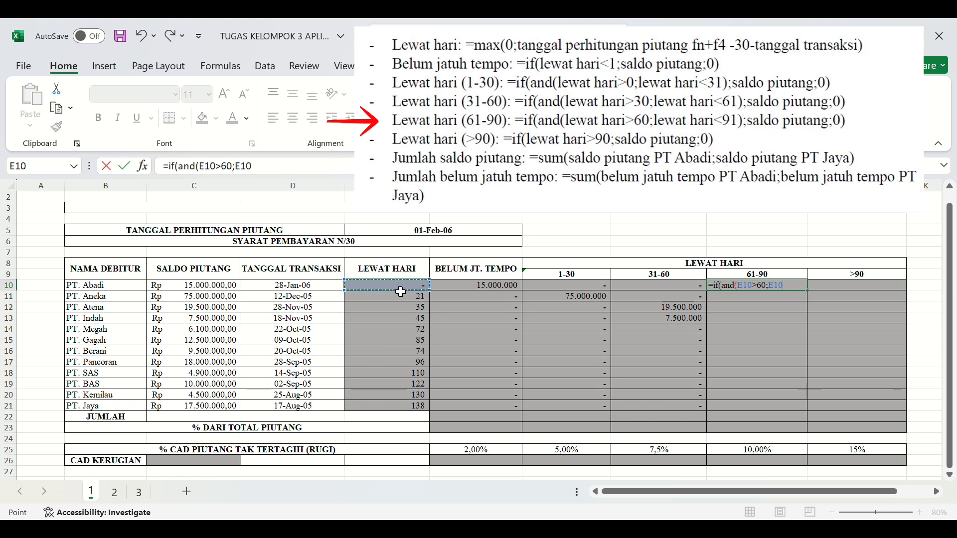
{"action": "type", "text": "<"}
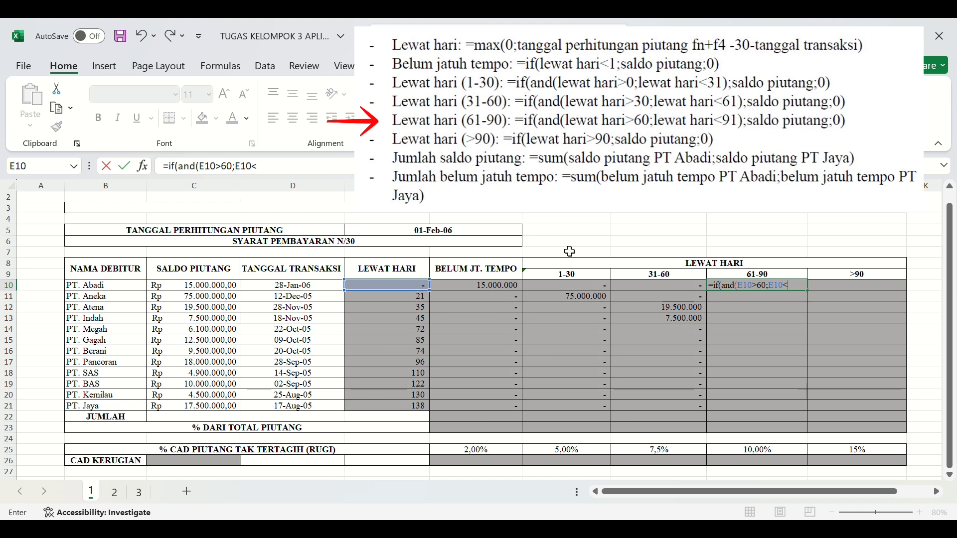
{"action": "type", "text": "91);"}
{"action": "left_click", "coordinate": [232, 289]}
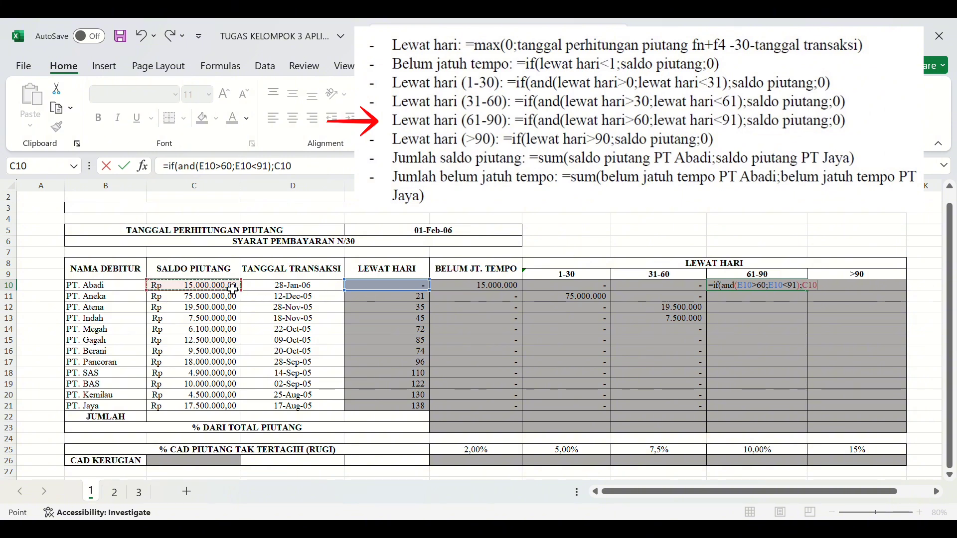
{"action": "type", "text": ";"}
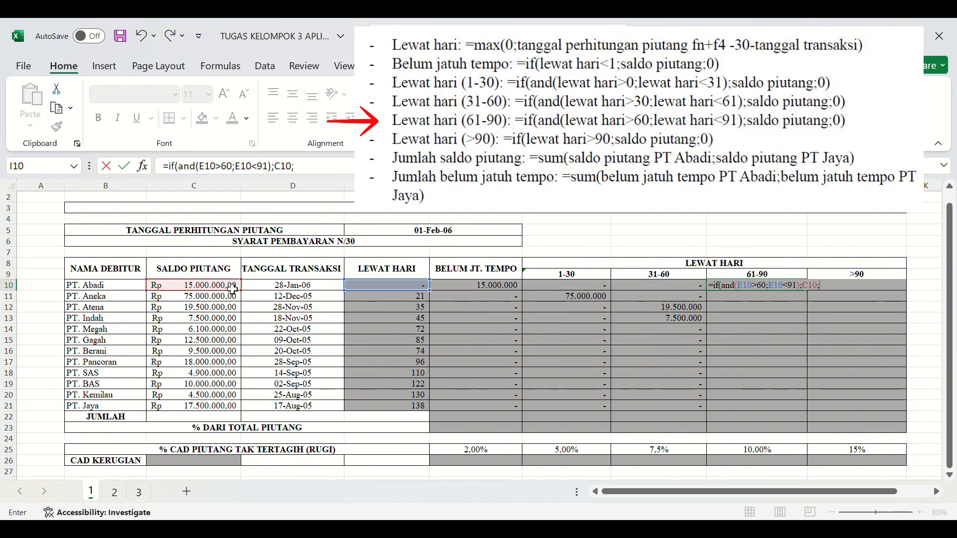
{"action": "type", "text": "0)"}
{"action": "key", "text": "Return"}
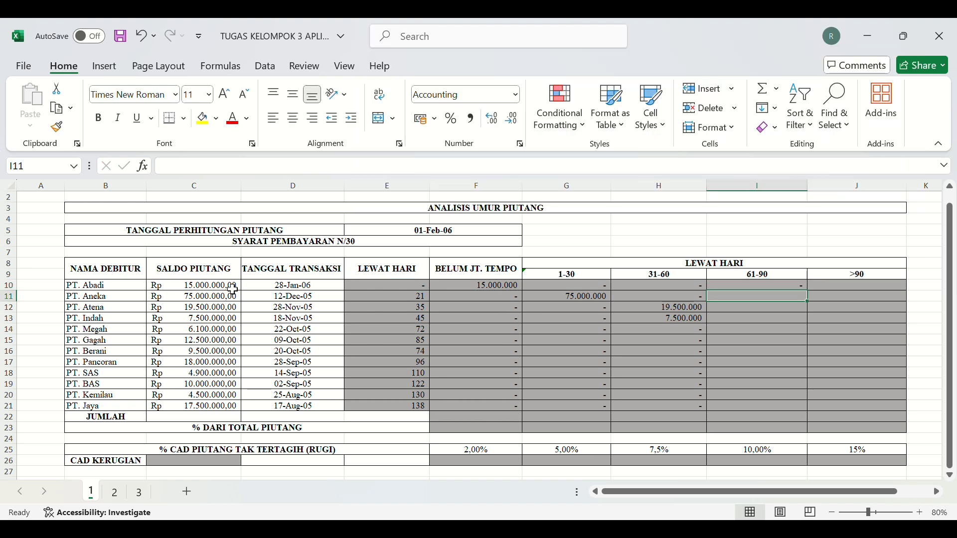
{"action": "left_click", "coordinate": [764, 289]}
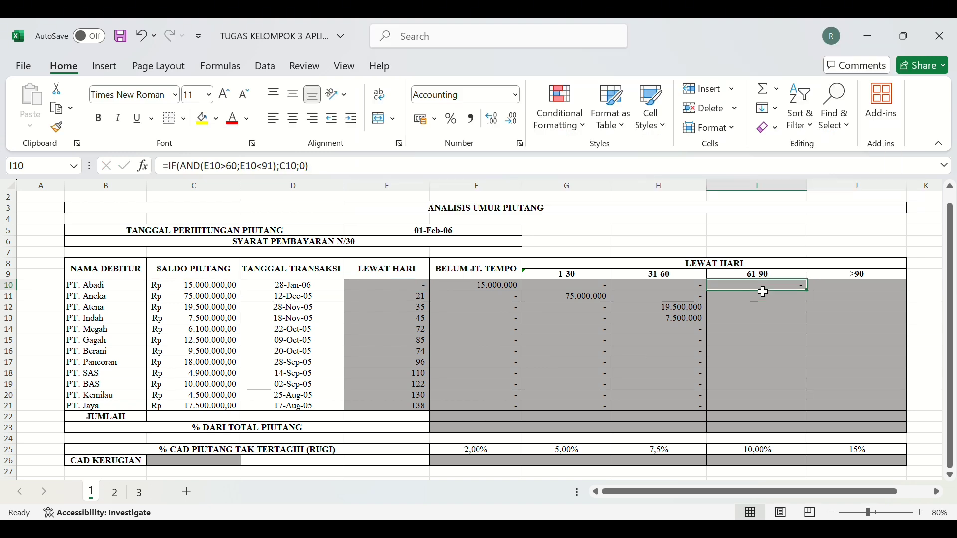
{"action": "left_click_drag", "start_coordinate": [812, 296], "coordinate": [798, 412]}
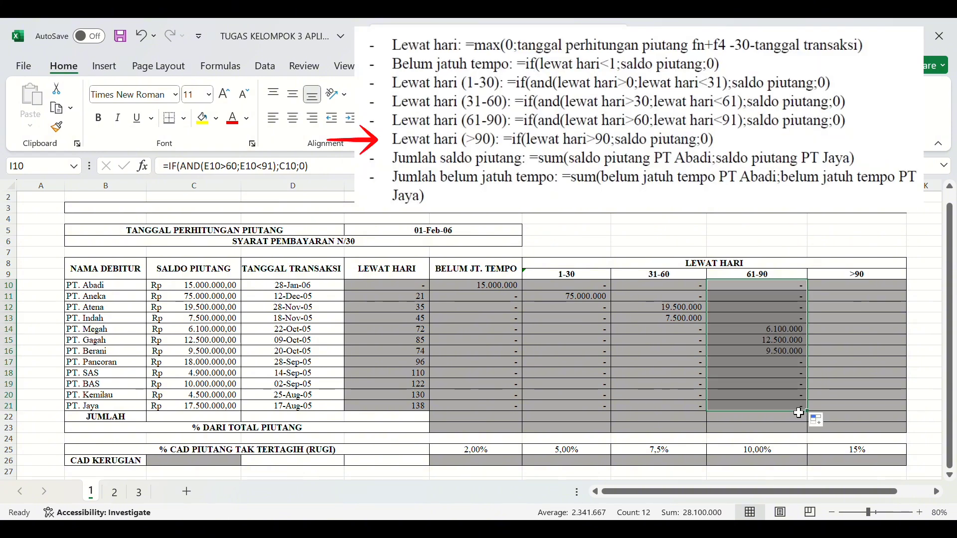
Enter =IF(E10>90;C10;0) in J10 under the >90 bracket and fill the formula down to J21
{"action": "left_click", "coordinate": [870, 292]}
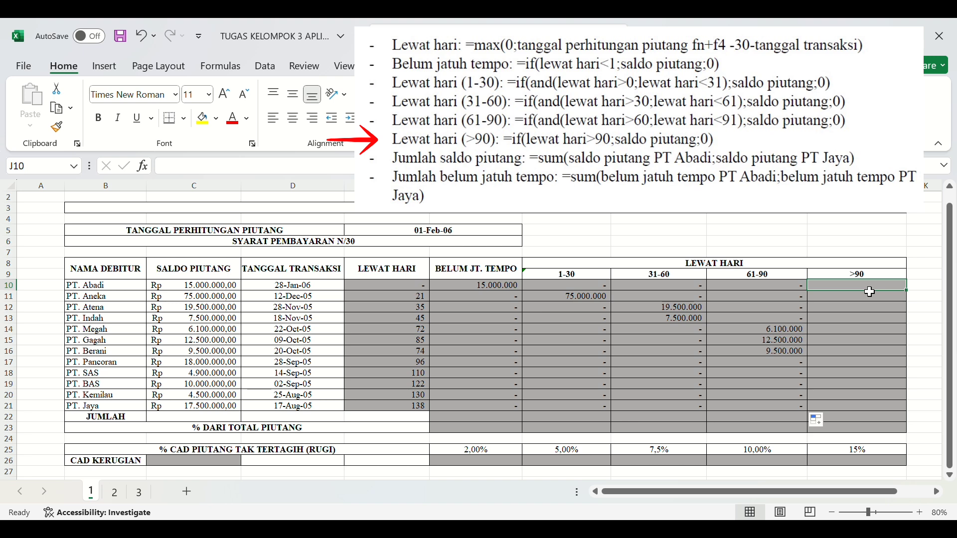
{"action": "type", "text": "="}
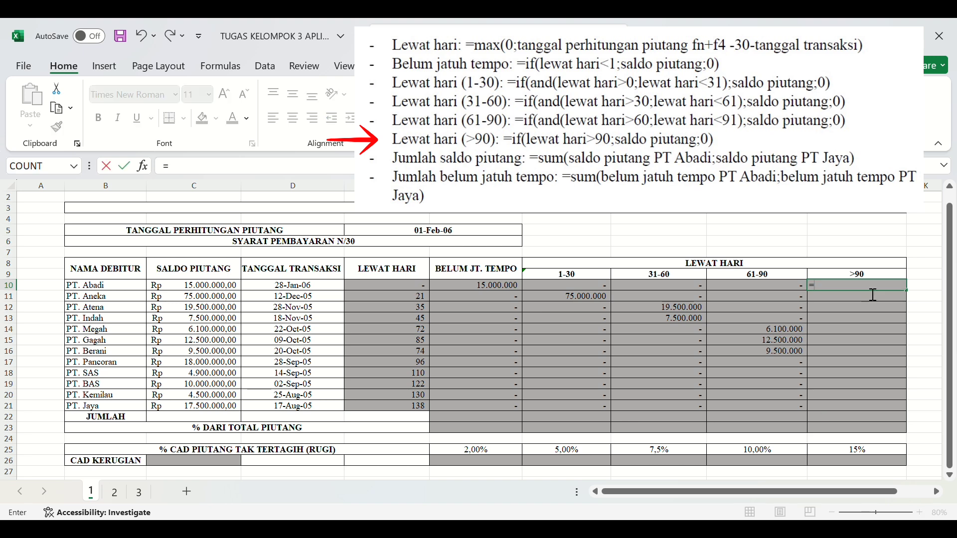
{"action": "type", "text": "if("}
{"action": "left_click", "coordinate": [374, 291]}
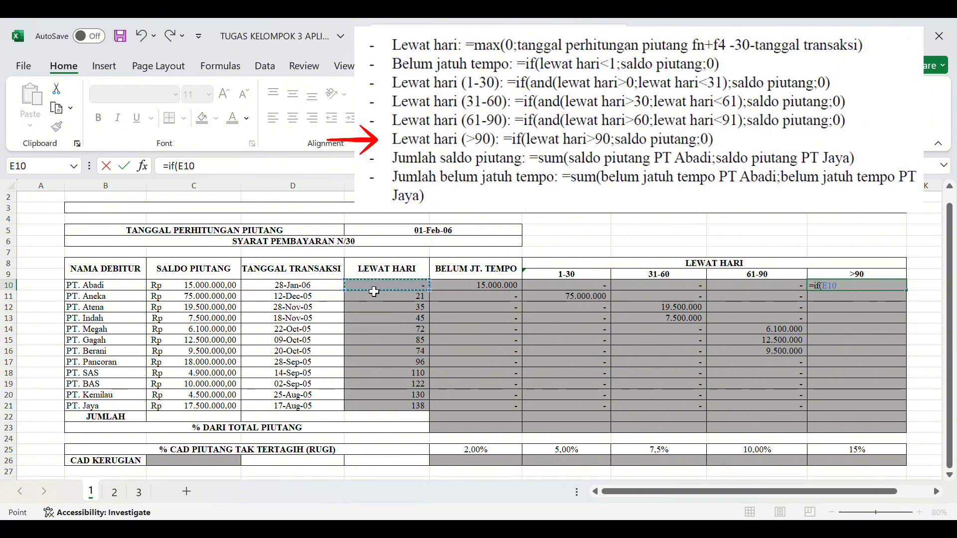
{"action": "type", "text": ">"}
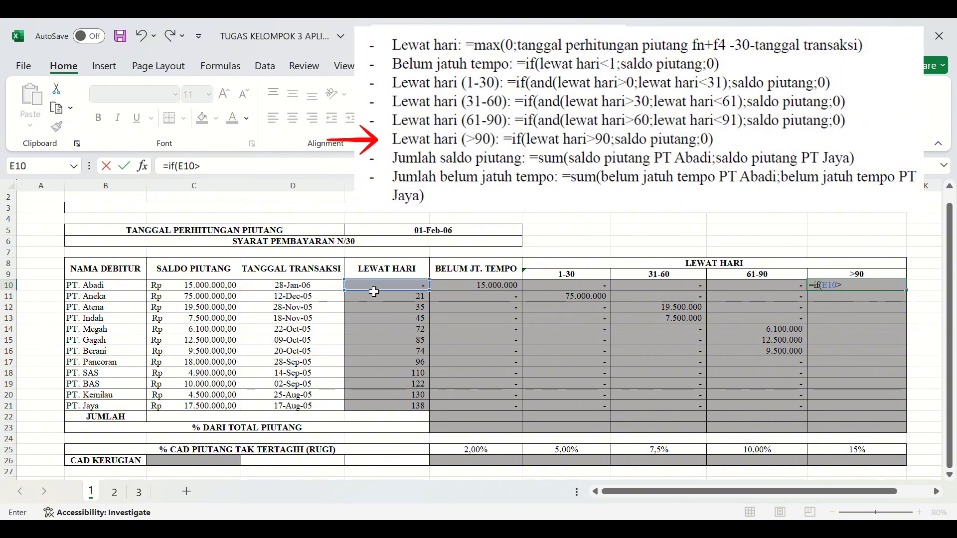
{"action": "type", "text": "90;"}
{"action": "left_click", "coordinate": [224, 289]}
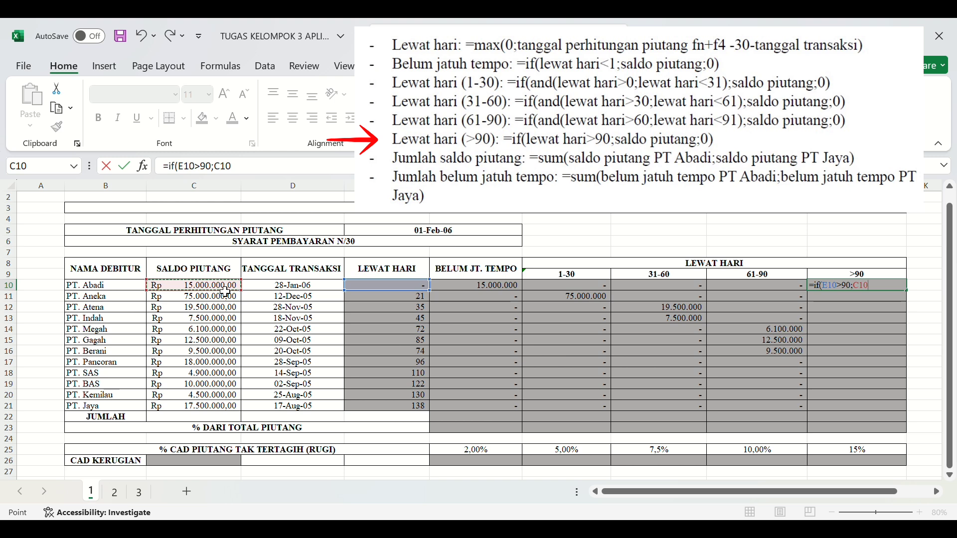
{"action": "type", "text": ";0"}
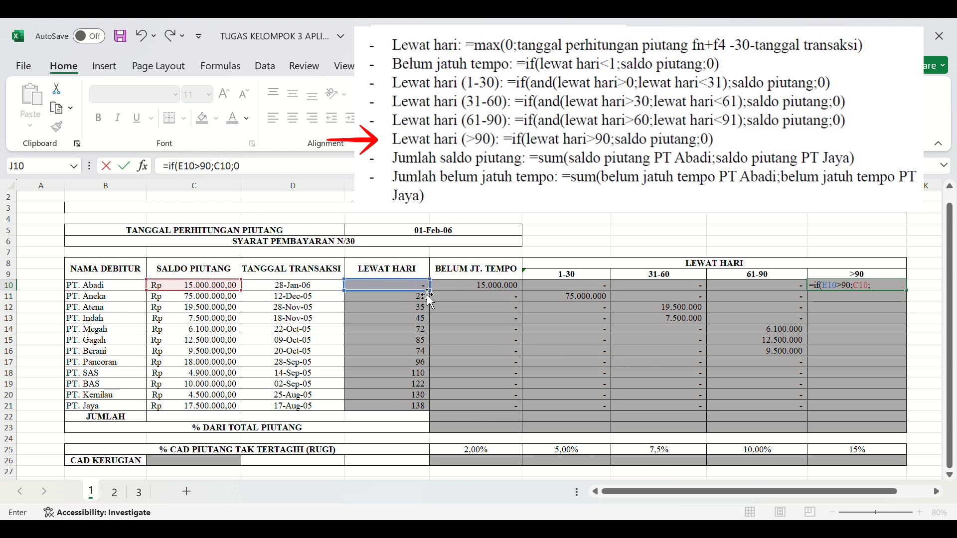
{"action": "key", "text": "Return"}
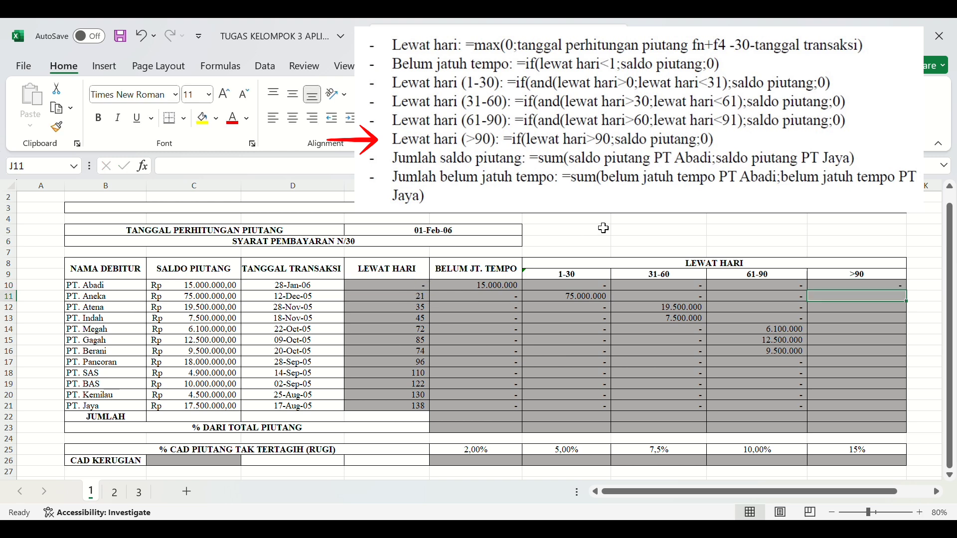
{"action": "left_click", "coordinate": [896, 289]}
{"action": "left_click_drag", "start_coordinate": [905, 290], "coordinate": [904, 414]}
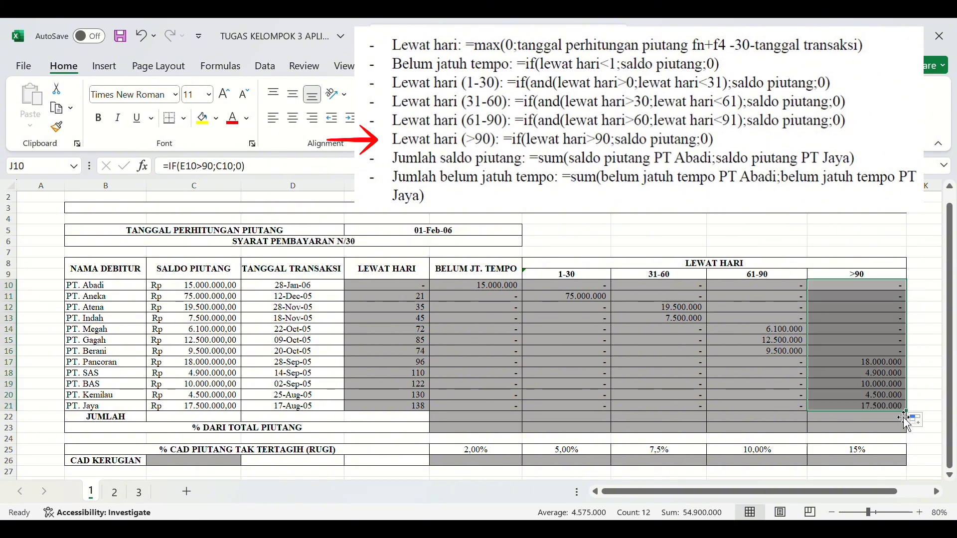
{"action": "left_click", "coordinate": [769, 225]}
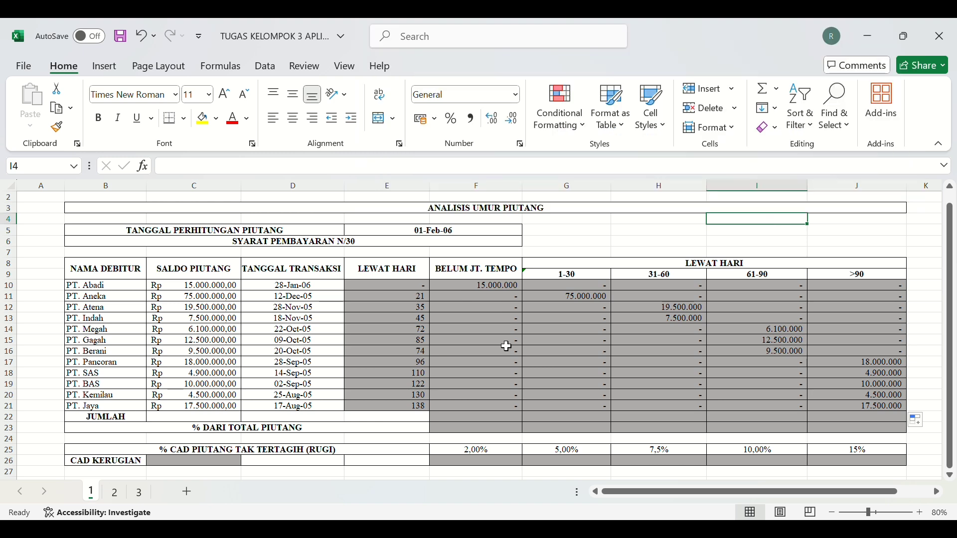
Total the SALDO PIUTANG column in the JUMLAH row by entering =SUM(C10:C21) in C22
{"action": "left_click", "coordinate": [229, 421]}
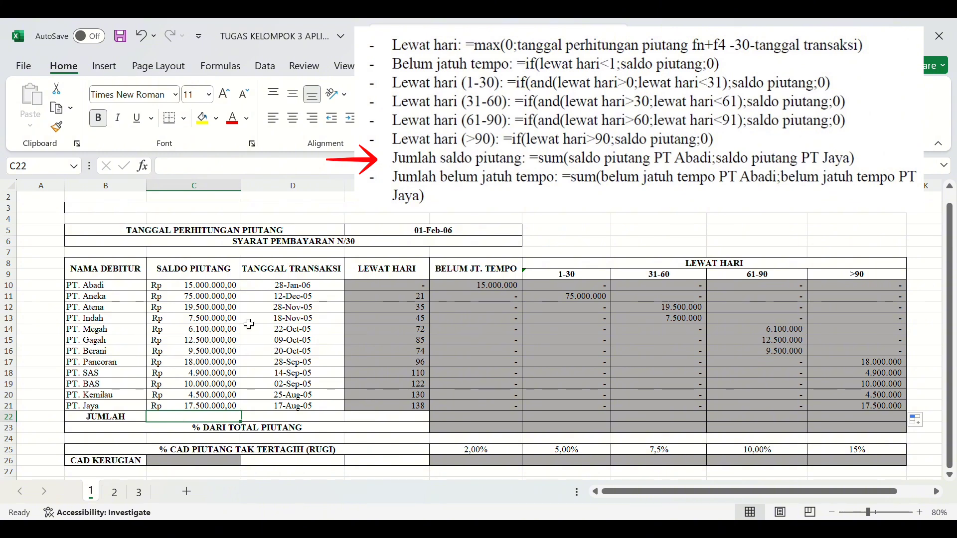
{"action": "type", "text": "=sum("}
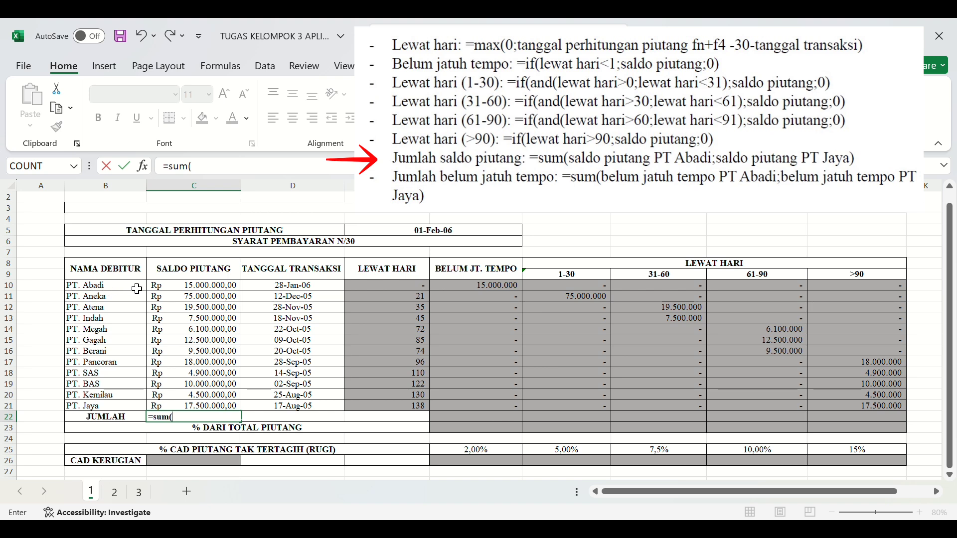
{"action": "left_click", "coordinate": [223, 291]}
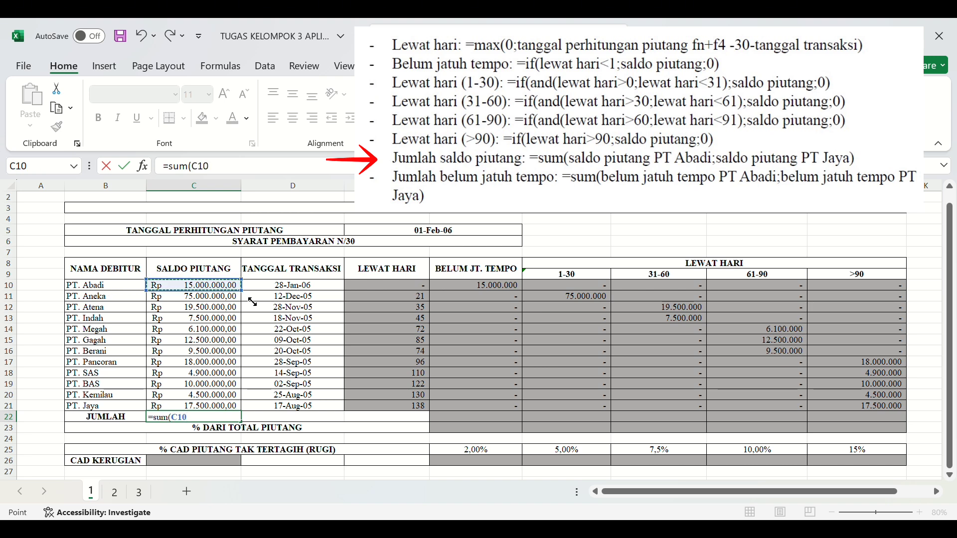
{"action": "left_click_drag", "start_coordinate": [252, 301], "coordinate": [246, 418]}
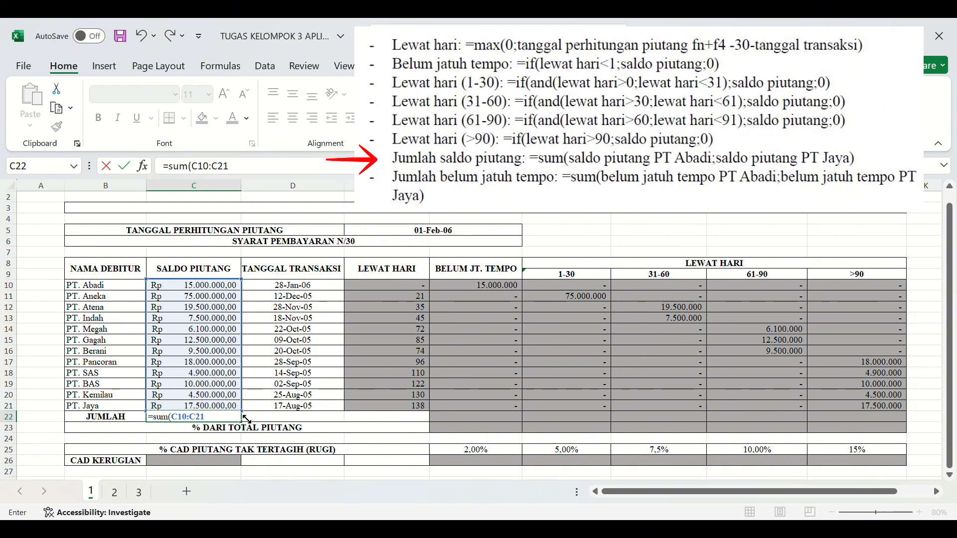
{"action": "type", "text": ")"}
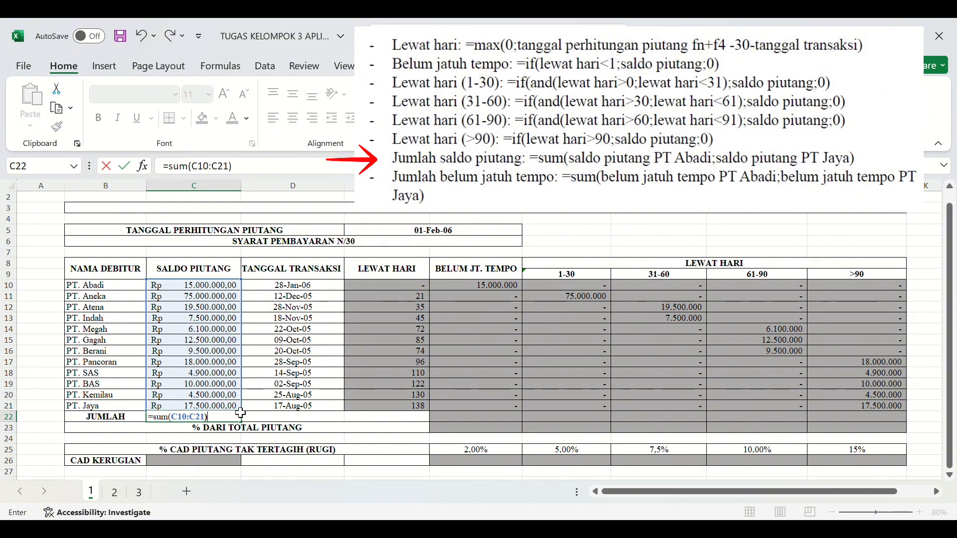
{"action": "key", "text": "Return"}
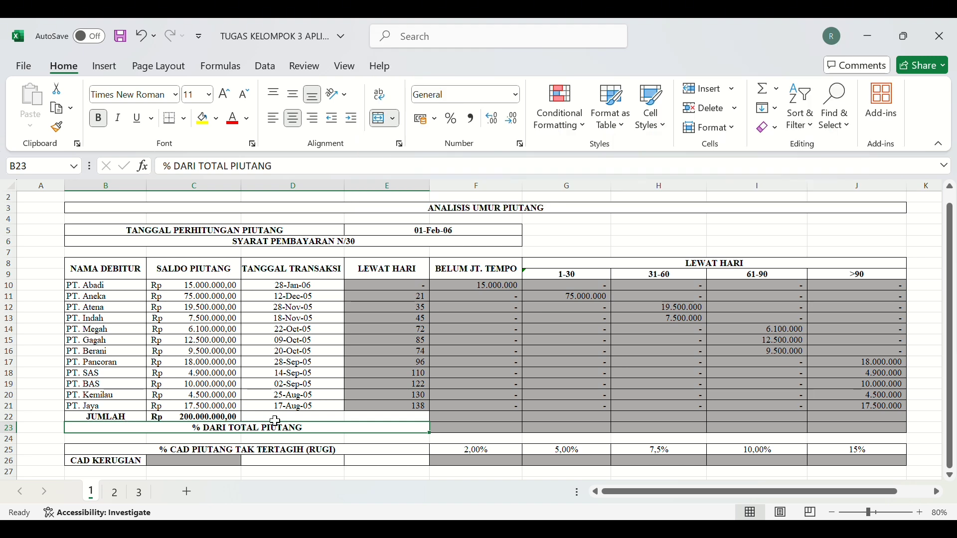
Enter =SUM(F10:F21) in F22 of the JUMLAH row and fill the formula across to J22
{"action": "left_click", "coordinate": [481, 422]}
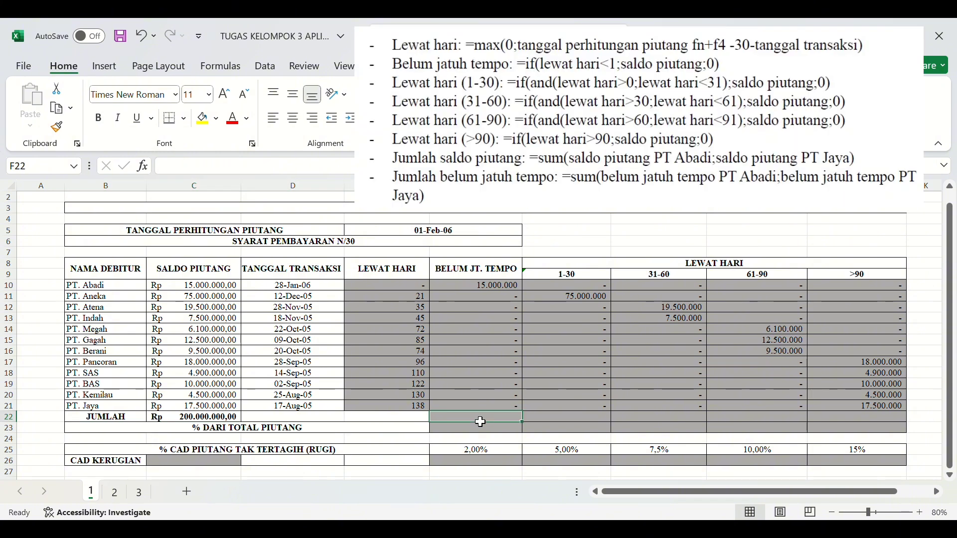
{"action": "type", "text": "=sum"}
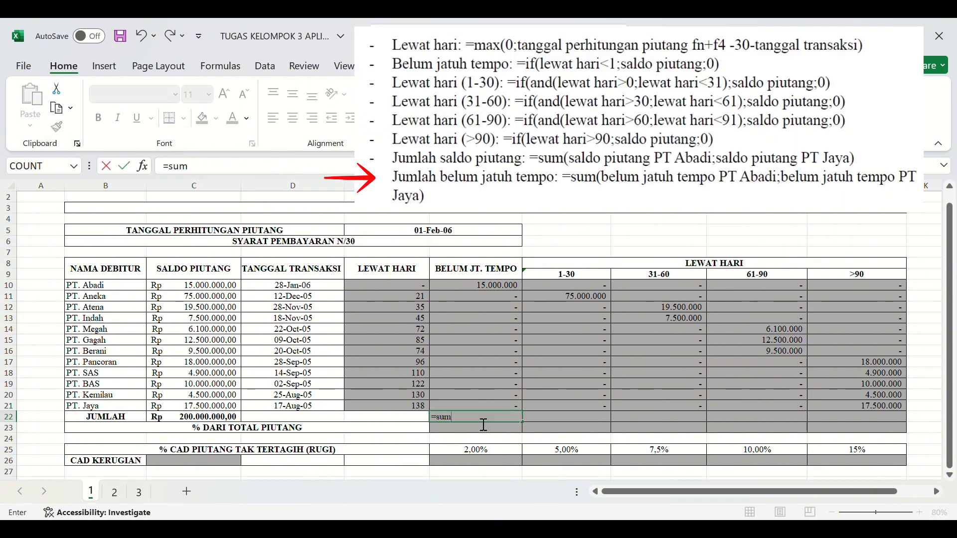
{"action": "type", "text": "("}
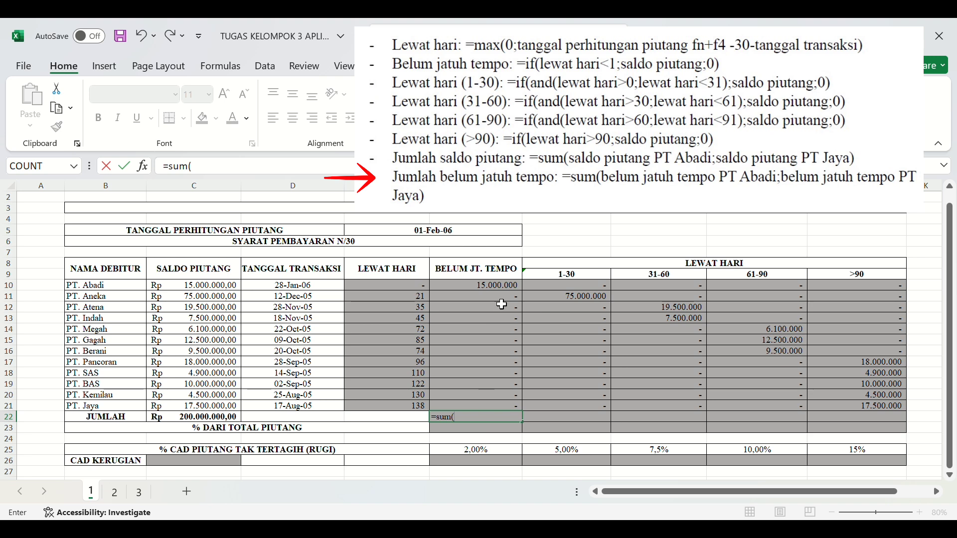
{"action": "left_click", "coordinate": [506, 287]}
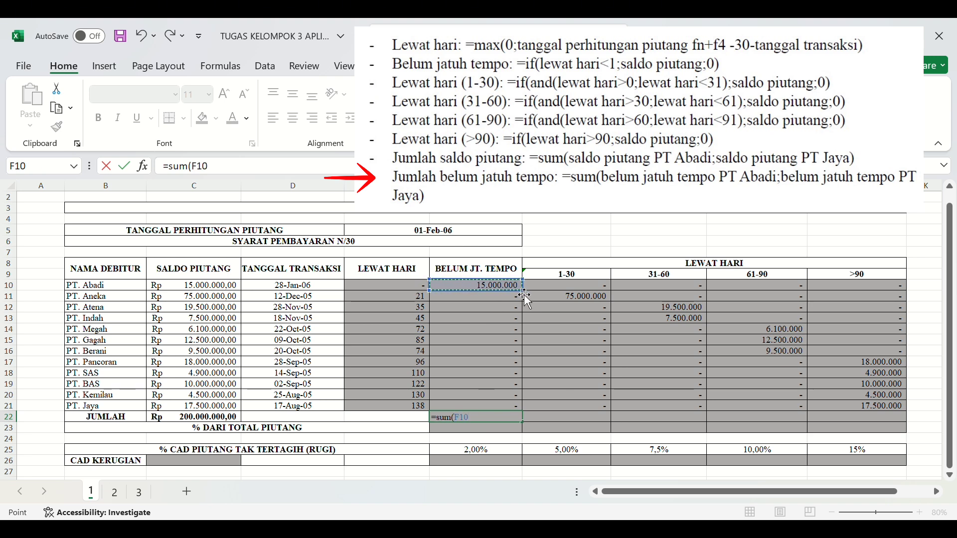
{"action": "left_click_drag", "start_coordinate": [522, 291], "coordinate": [521, 420]}
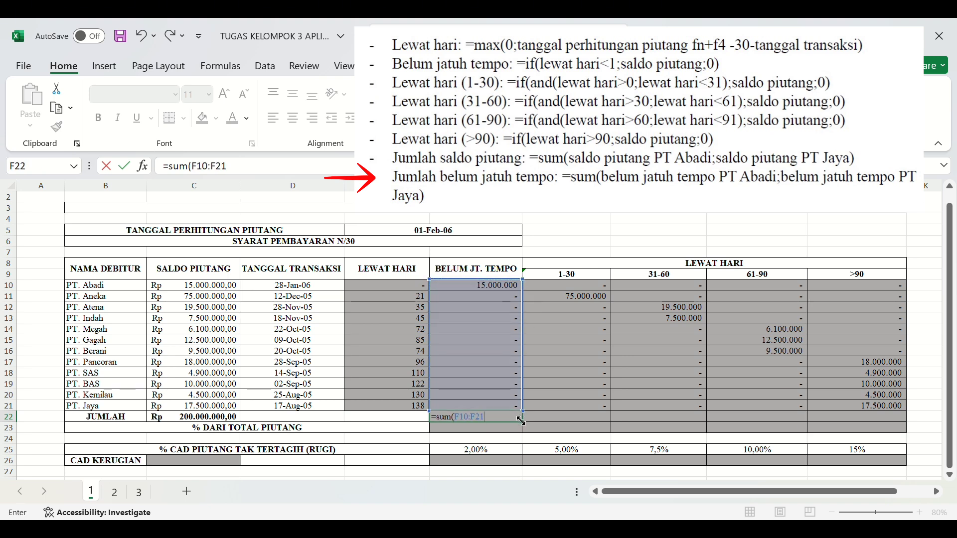
{"action": "type", "text": ")"}
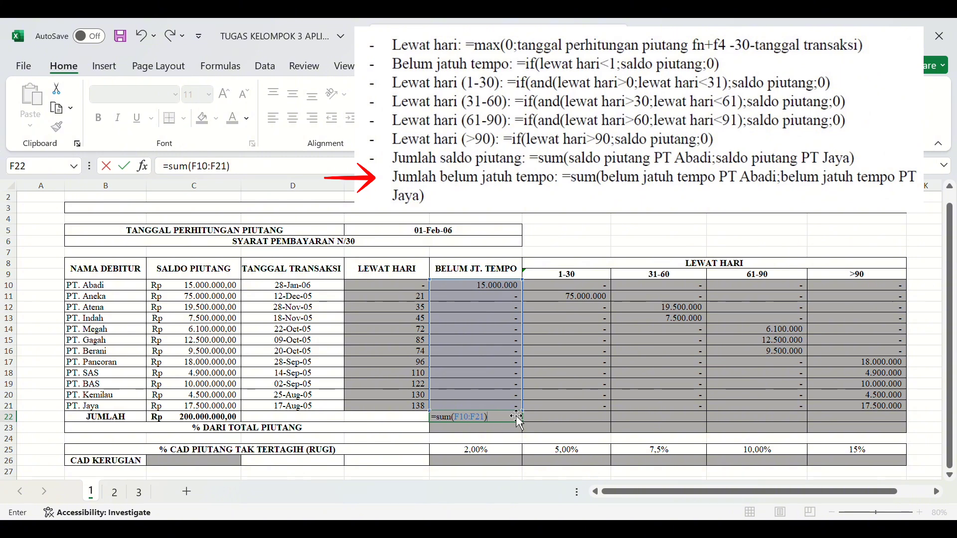
{"action": "key", "text": "Return"}
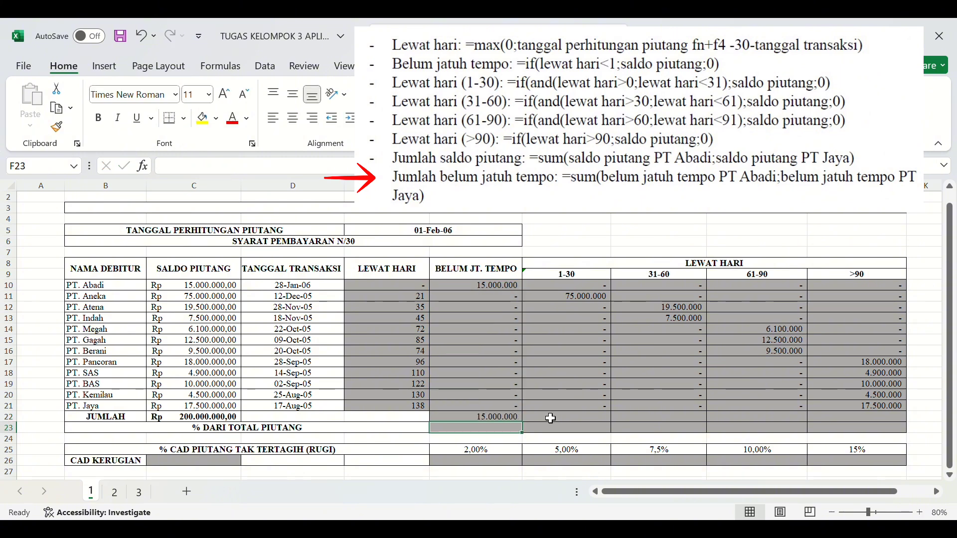
{"action": "left_click", "coordinate": [484, 421]}
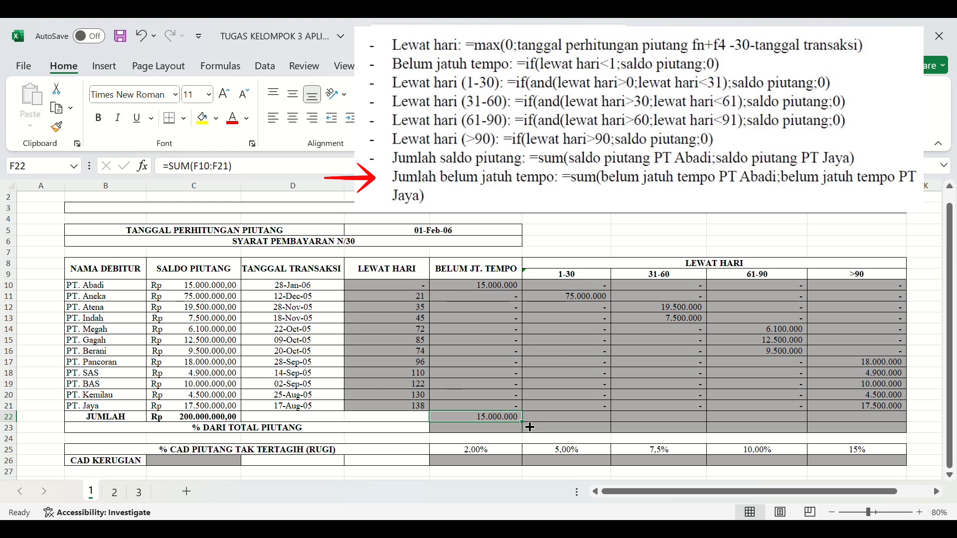
{"action": "left_click_drag", "start_coordinate": [529, 427], "coordinate": [875, 421]}
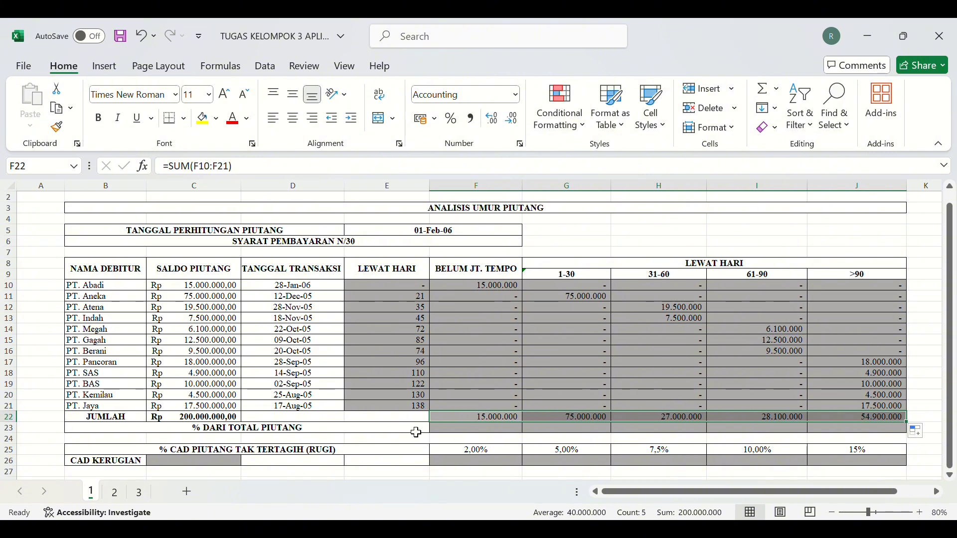
Enter =F22/C22 in F23 as the not-yet-due share in the % DARI TOTAL PIUTANG row
{"action": "left_click", "coordinate": [444, 430]}
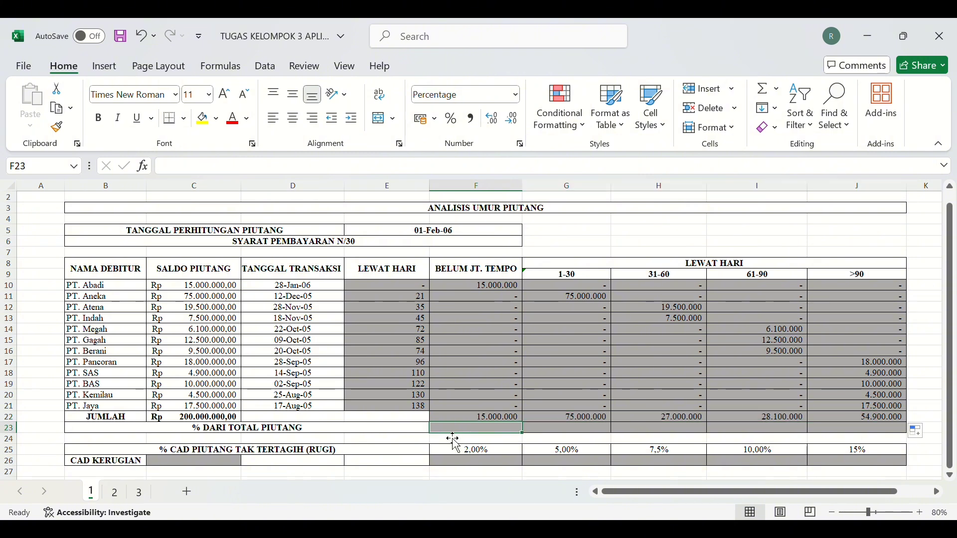
{"action": "left_click", "coordinate": [391, 434]}
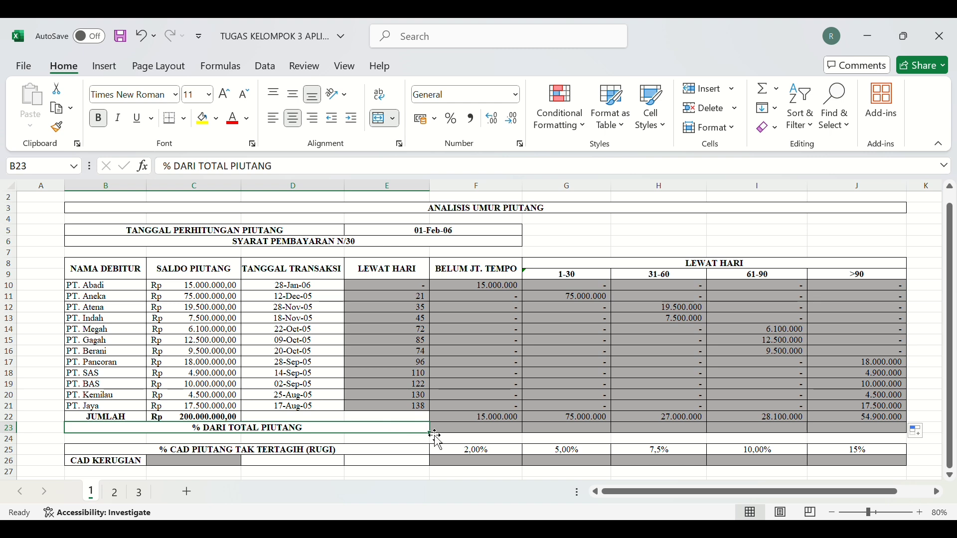
{"action": "left_click", "coordinate": [455, 434]}
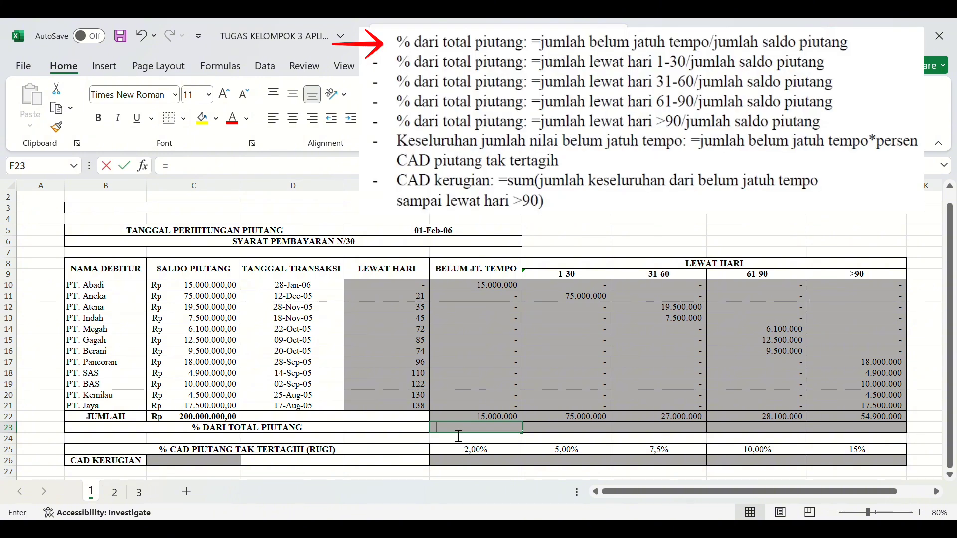
{"action": "type", "text": "="}
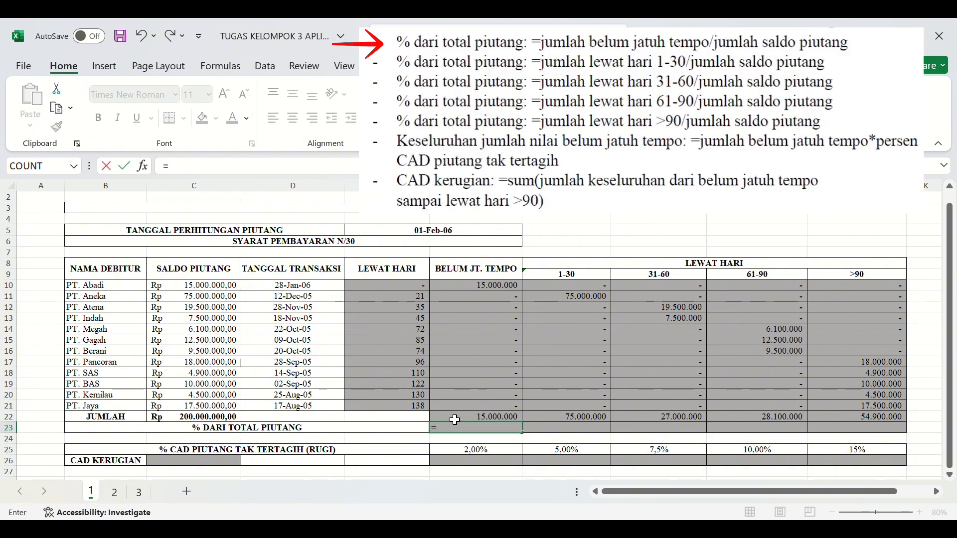
{"action": "left_click", "coordinate": [455, 420]}
{"action": "type", "text": "/"}
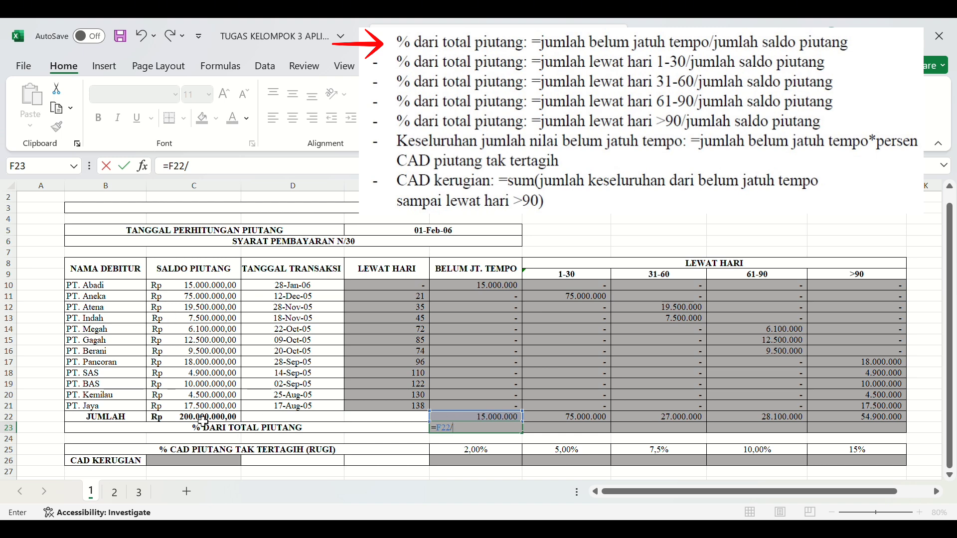
{"action": "left_click", "coordinate": [224, 421]}
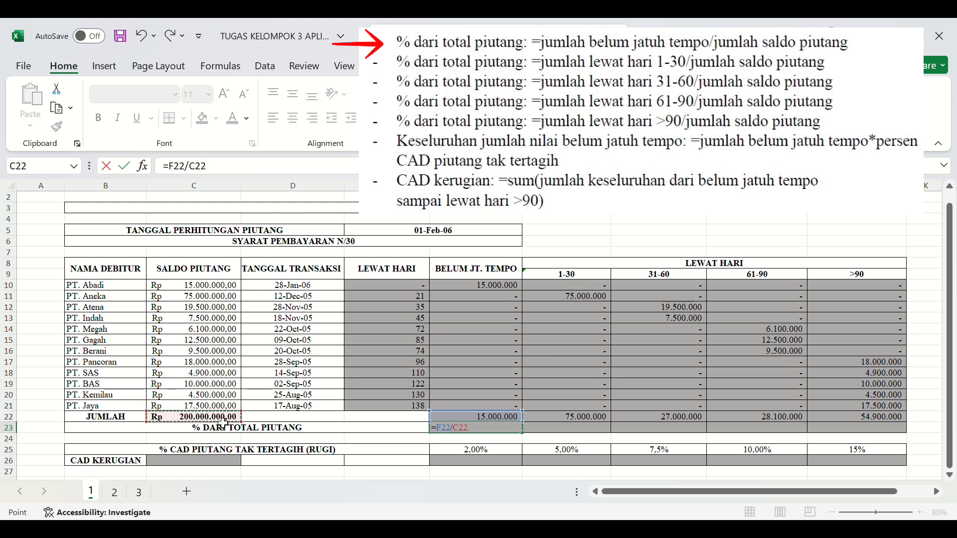
{"action": "key", "text": "Return"}
Enter =G22/C22 in G23 as the 1-30 bracket's share of total receivables
{"action": "left_click", "coordinate": [562, 432]}
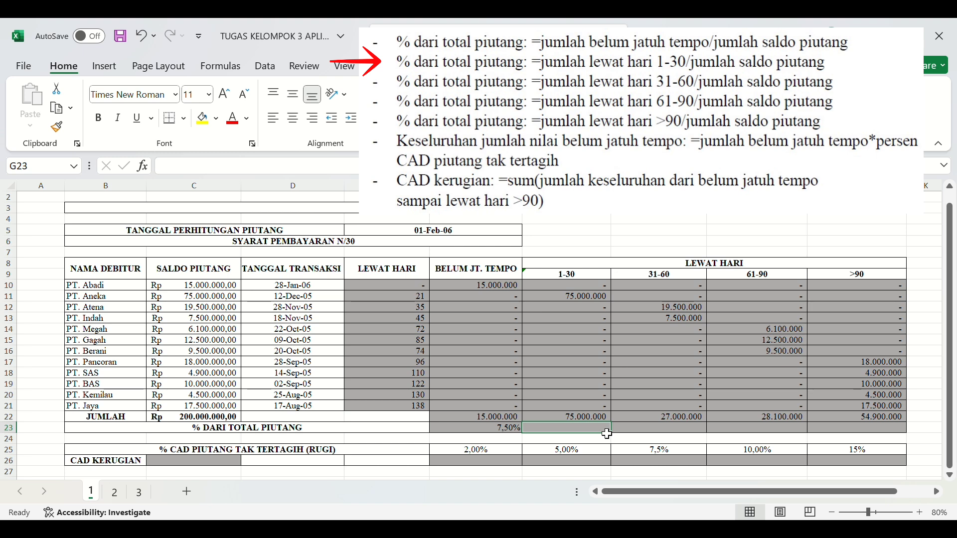
{"action": "type", "text": "="}
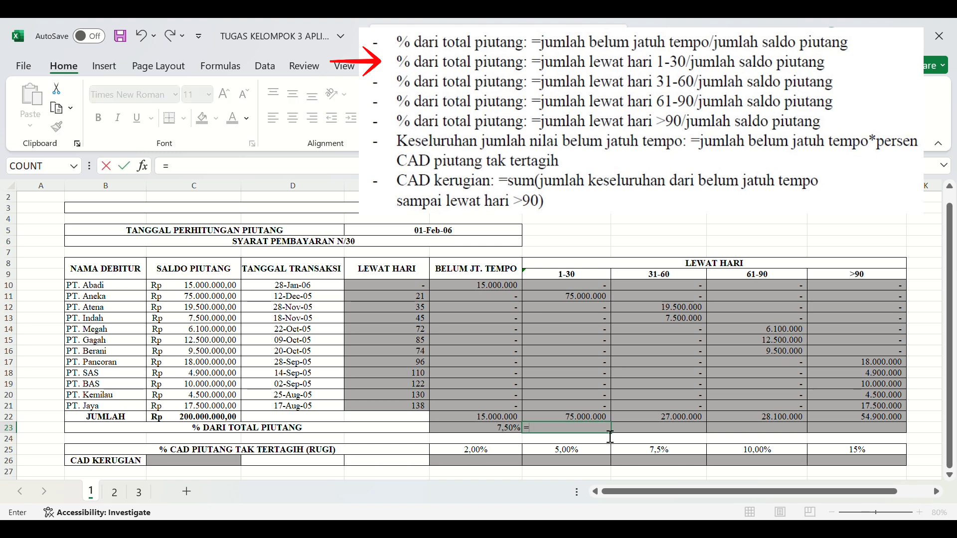
{"action": "left_click", "coordinate": [607, 421]}
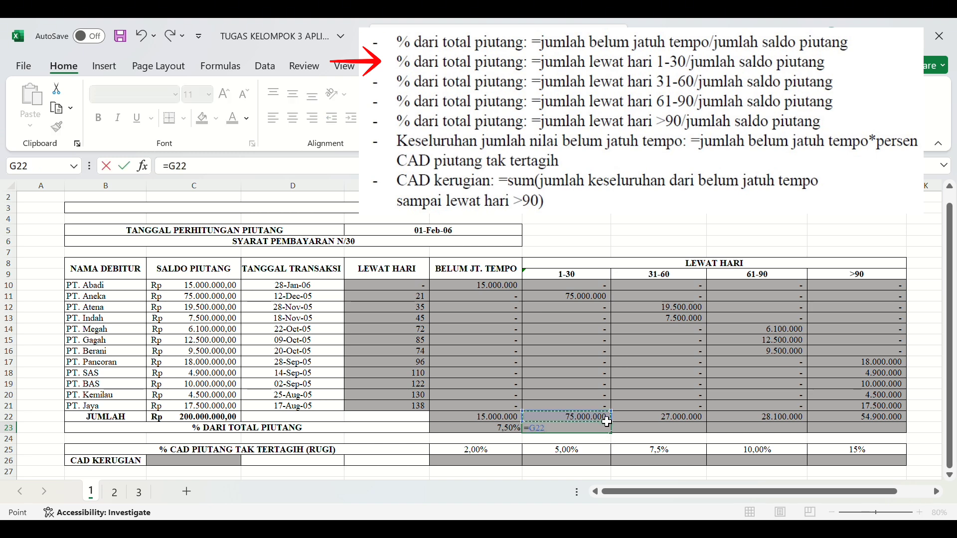
{"action": "type", "text": "/"}
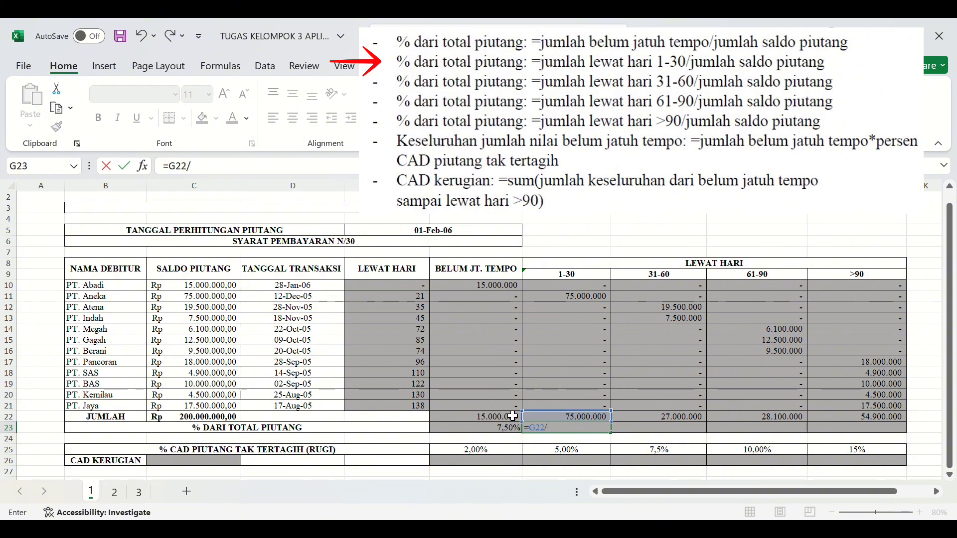
{"action": "left_click", "coordinate": [236, 419]}
{"action": "key", "text": "Return"}
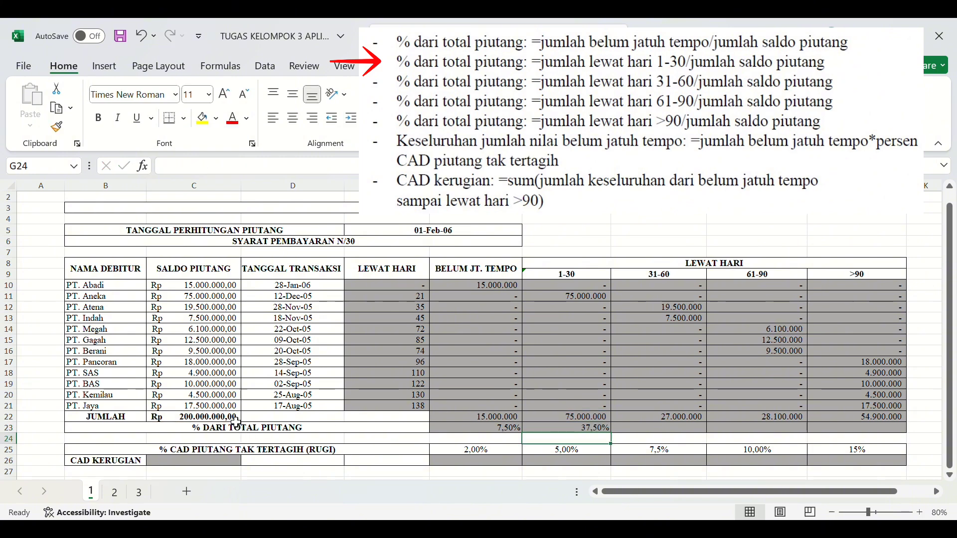
Enter =H22/C22 in H23 as the 31-60 bracket's share of total receivables
{"action": "left_click", "coordinate": [649, 432]}
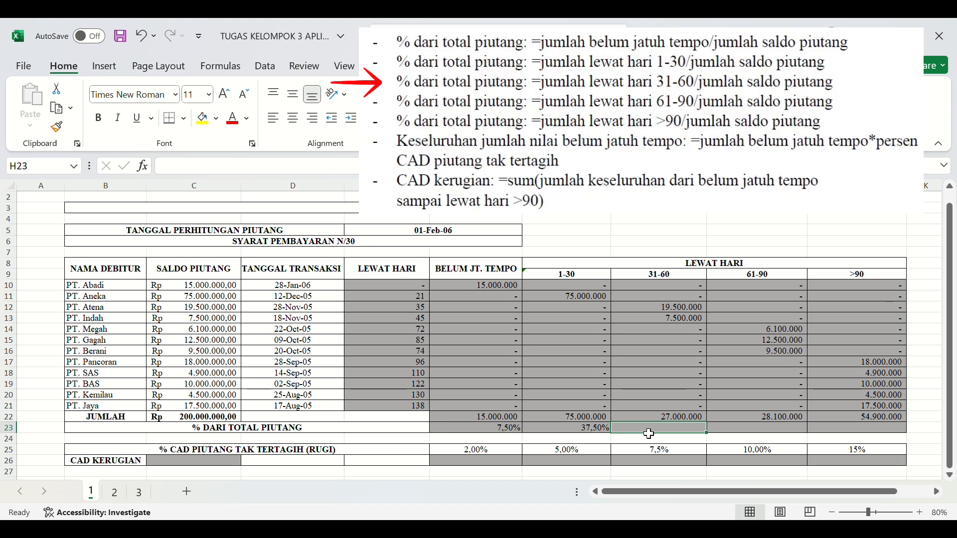
{"action": "type", "text": "="}
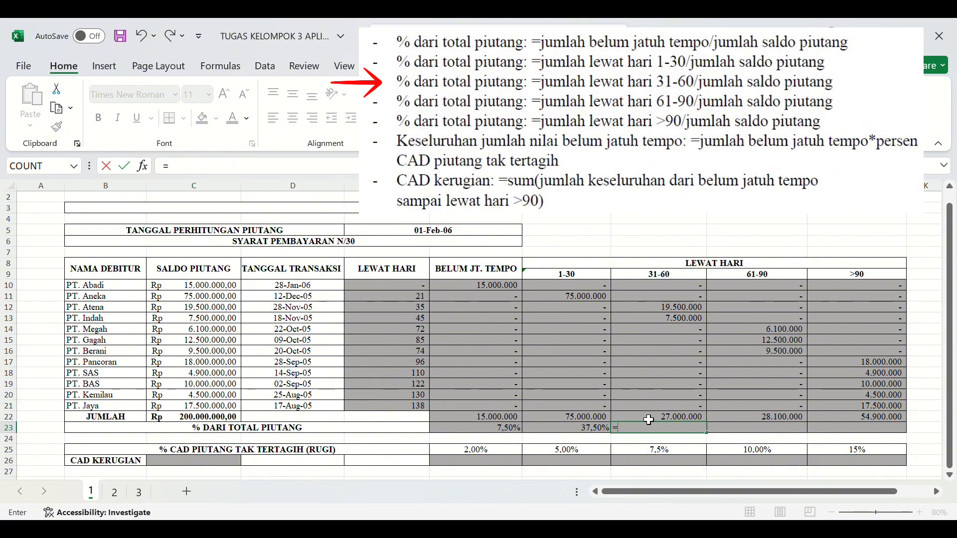
{"action": "left_click", "coordinate": [648, 419]}
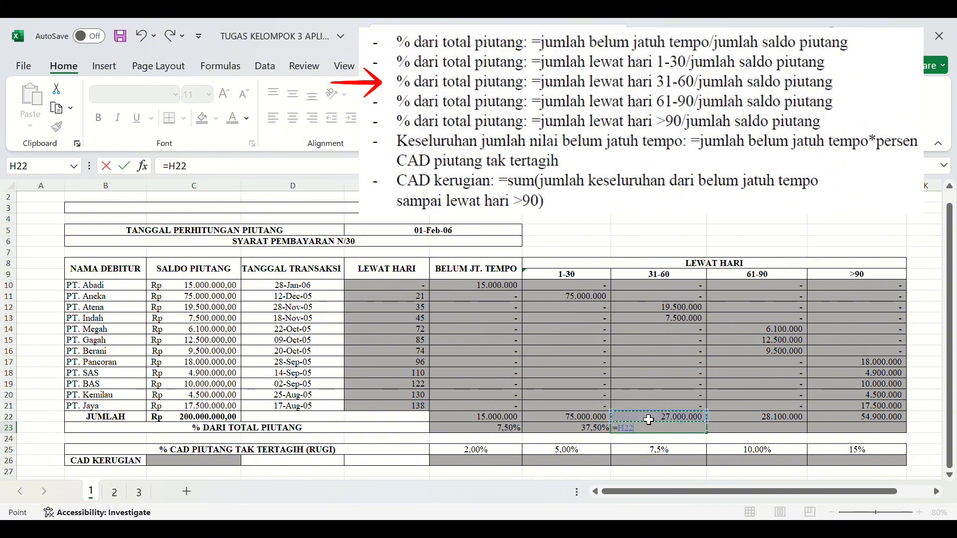
{"action": "type", "text": "/"}
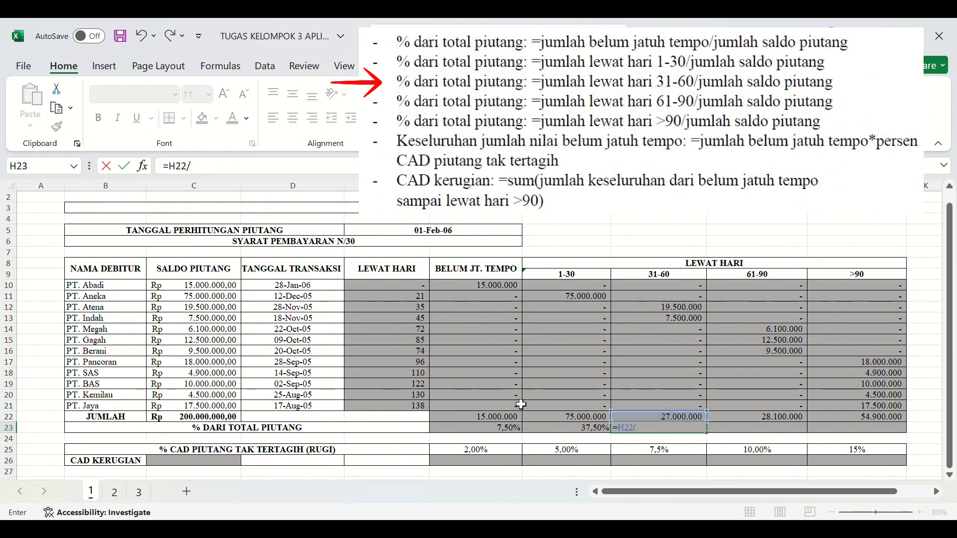
{"action": "left_click", "coordinate": [209, 420]}
{"action": "key", "text": "Return"}
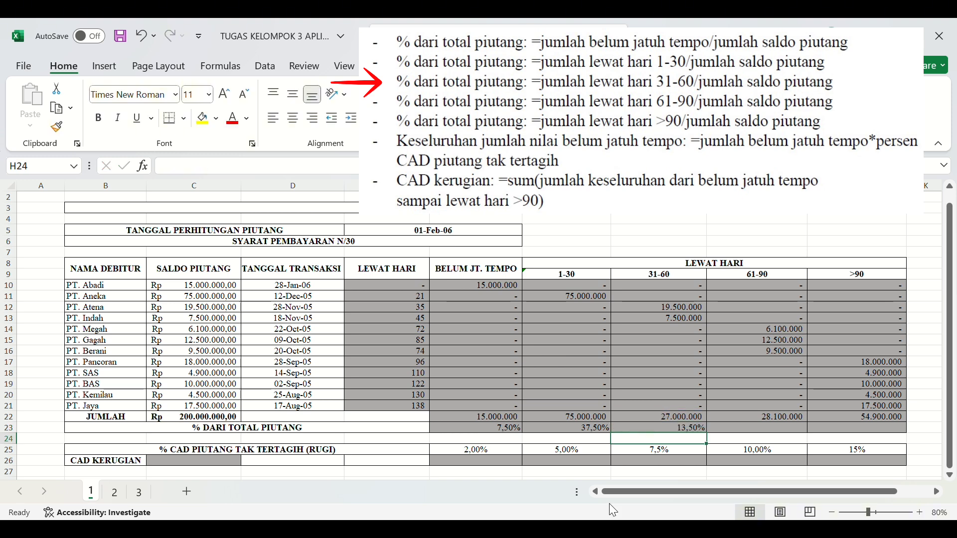
Enter =I22/C22 in I23 as the 61-90 bracket's share of total receivables
{"action": "left_click", "coordinate": [757, 433]}
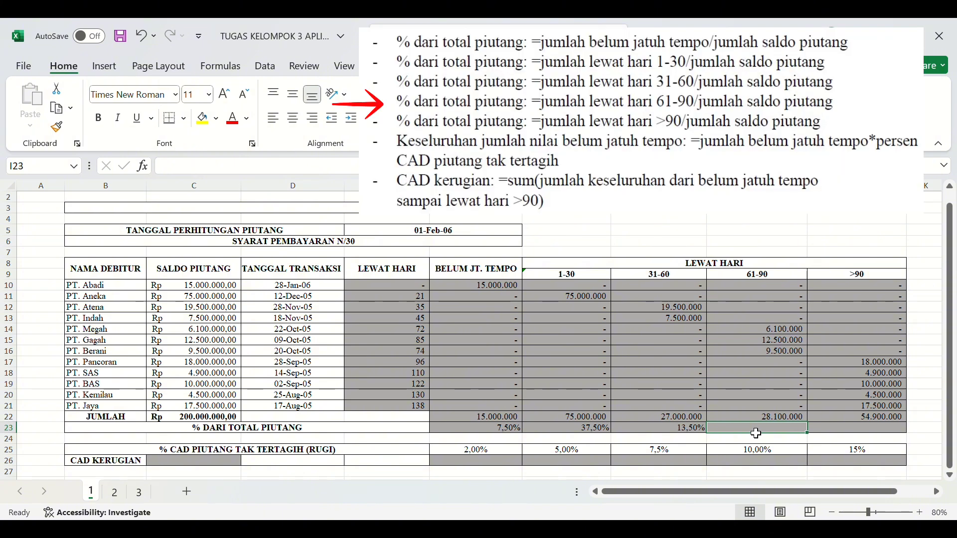
{"action": "type", "text": "="}
{"action": "left_click", "coordinate": [763, 423]}
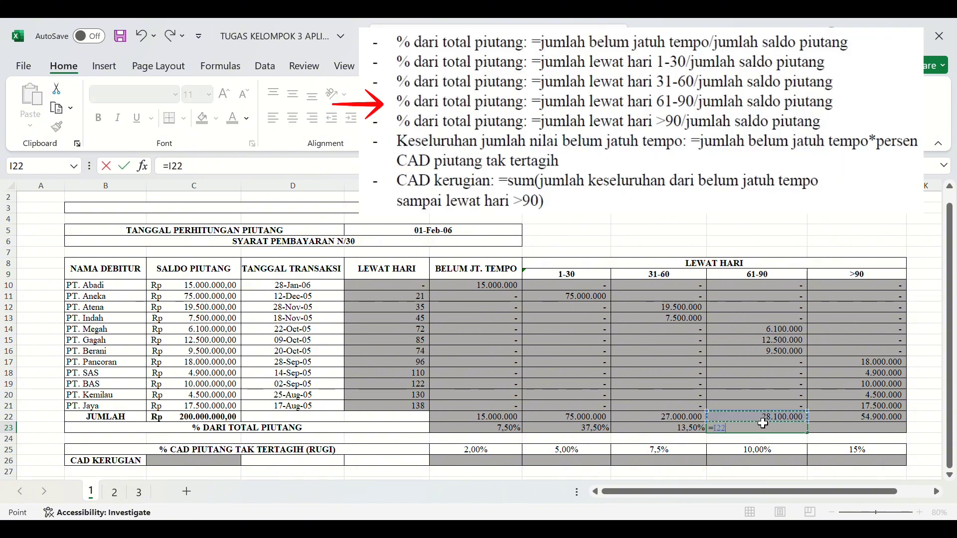
{"action": "type", "text": "/"}
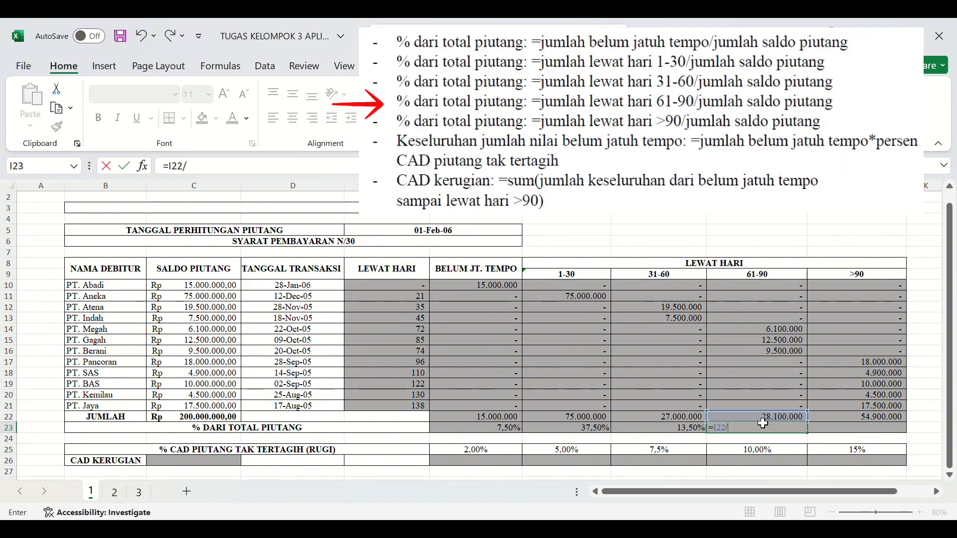
{"action": "left_click", "coordinate": [218, 421]}
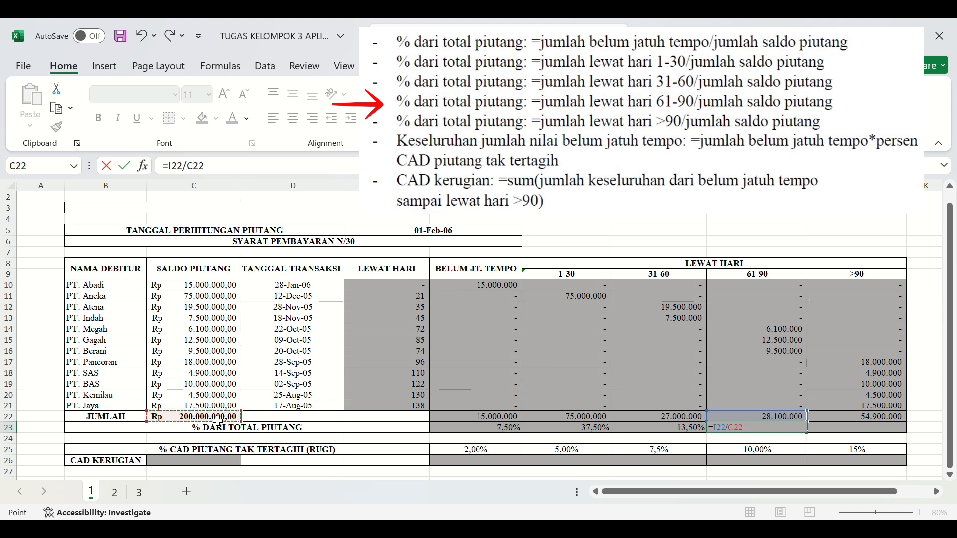
{"action": "key", "text": "Return"}
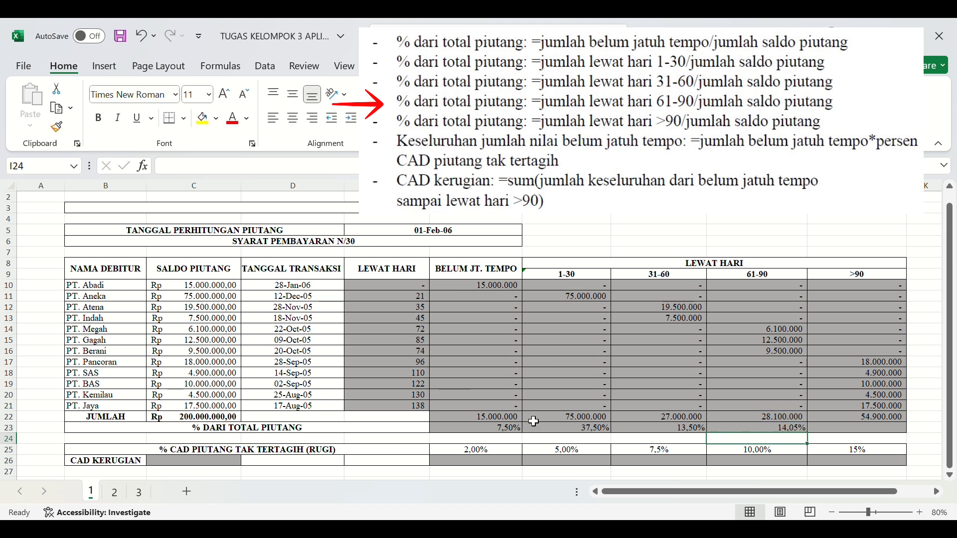
Enter =J22/C22 in J23 as the >90 bracket's share of total receivables
{"action": "double_click", "coordinate": [895, 437]}
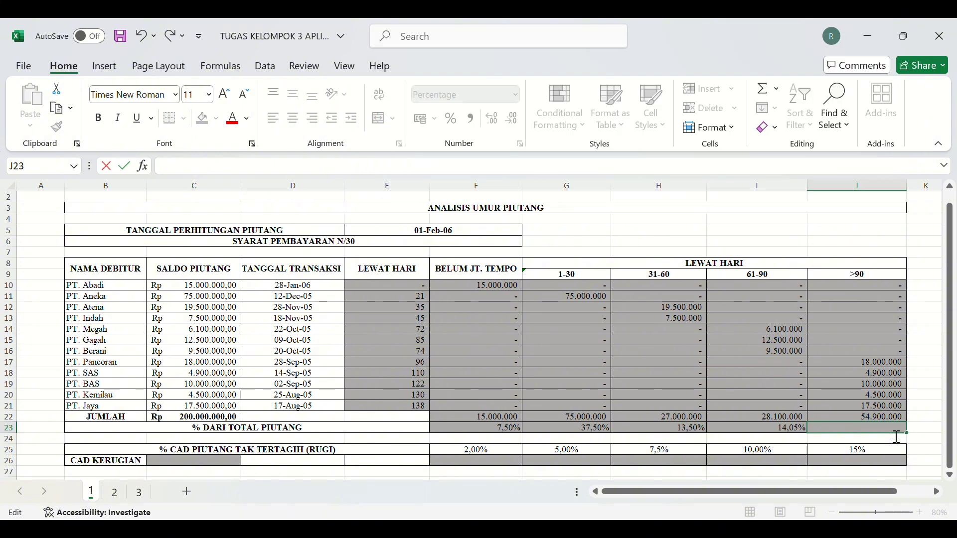
{"action": "type", "text": "="}
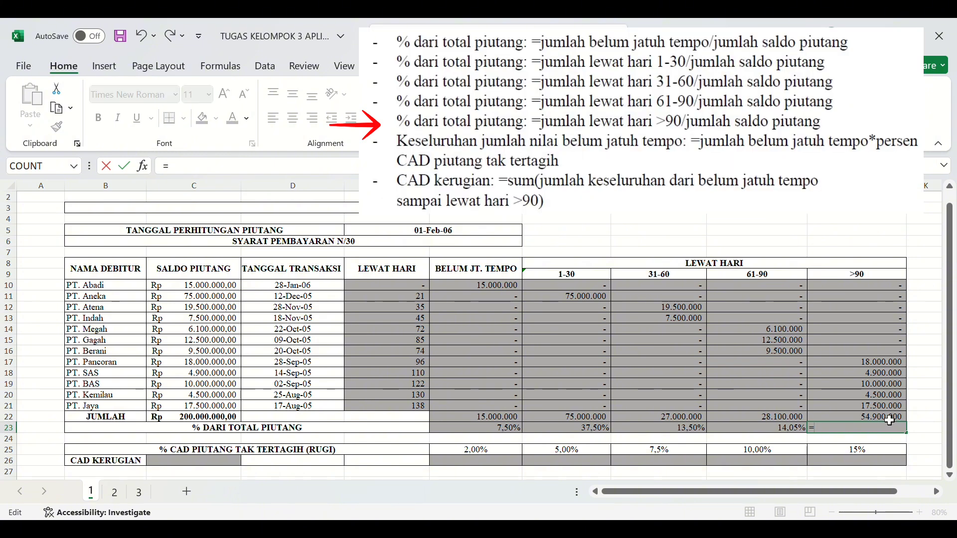
{"action": "left_click", "coordinate": [890, 417]}
{"action": "type", "text": "/"}
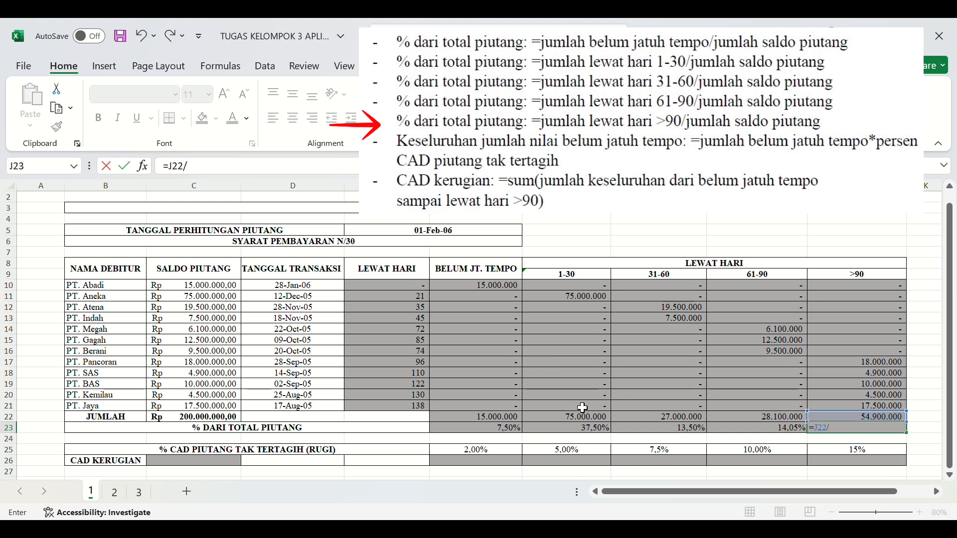
{"action": "left_click", "coordinate": [223, 419]}
{"action": "key", "text": "Return"}
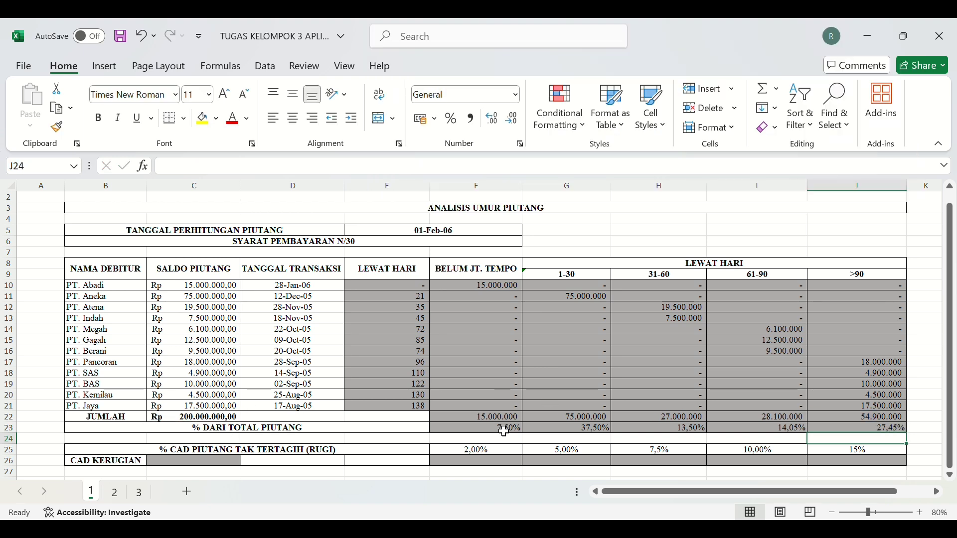
Enter =F22*F25 in F26 of the CAD KERUGIAN row and fill the formula across to J26
{"action": "left_click", "coordinate": [477, 463]}
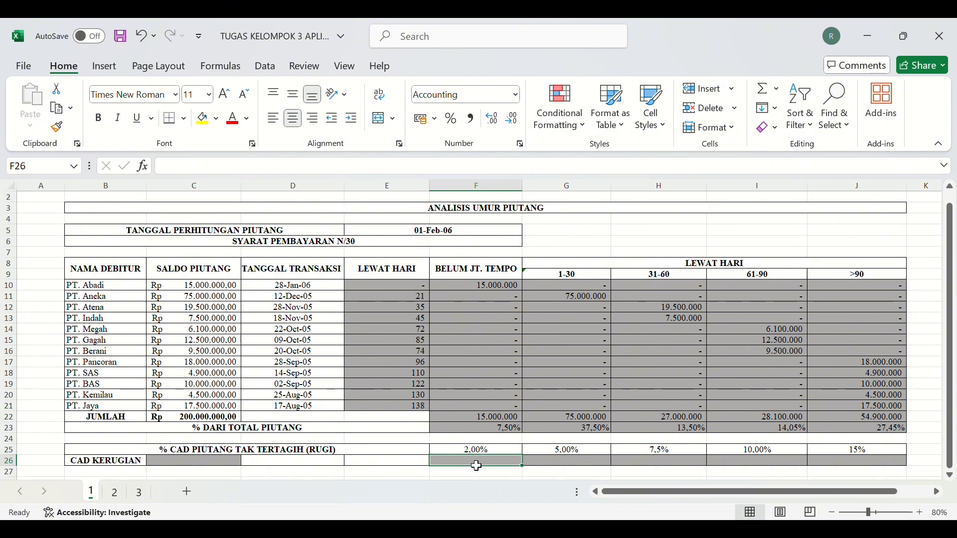
{"action": "type", "text": "="}
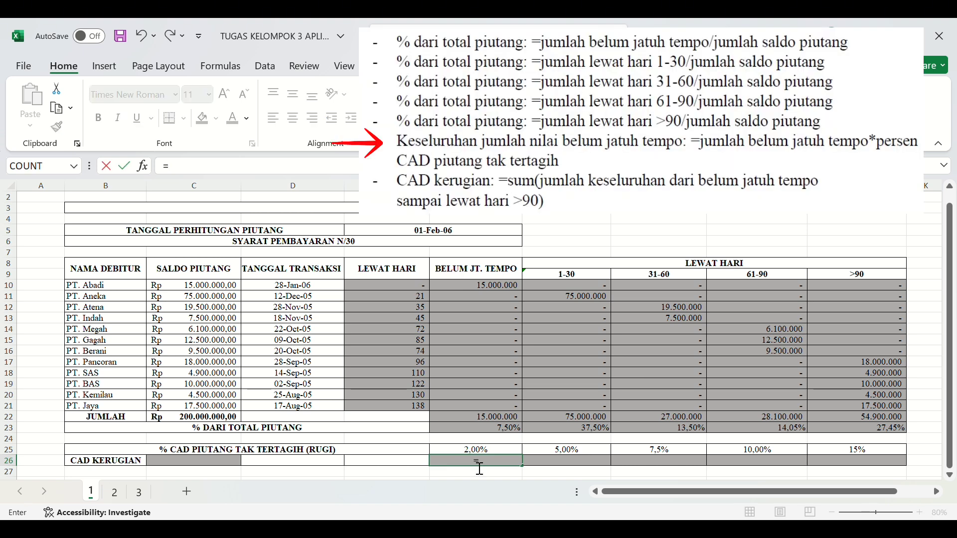
{"action": "left_click", "coordinate": [480, 421]}
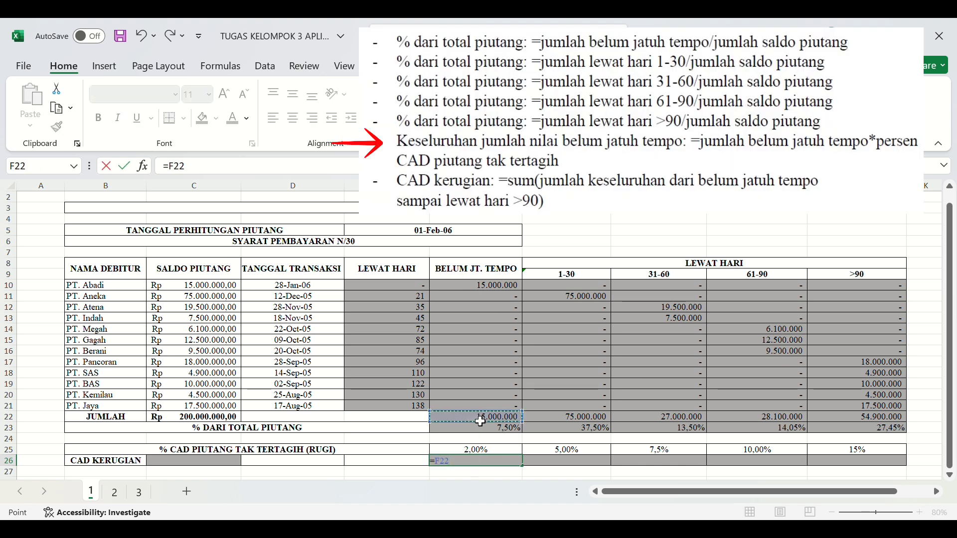
{"action": "type", "text": "*"}
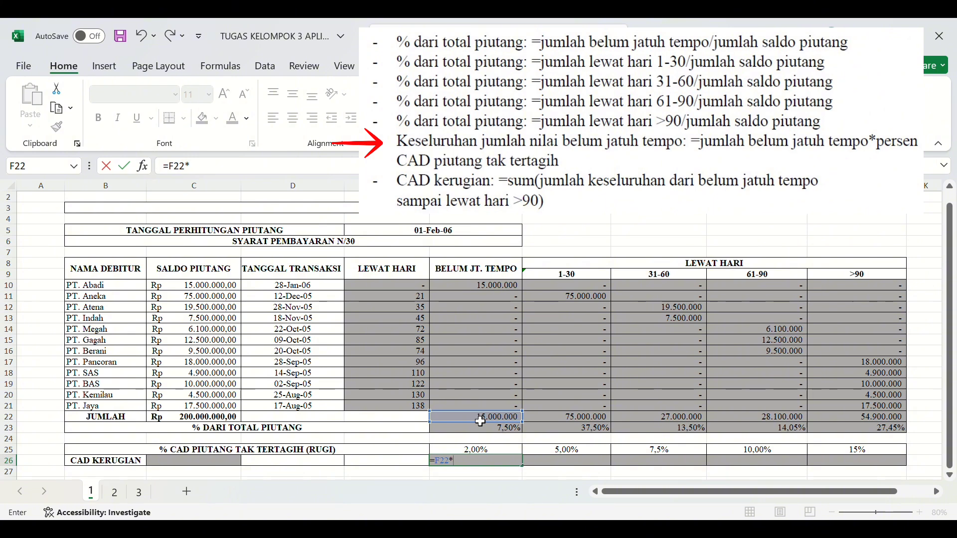
{"action": "left_click", "coordinate": [481, 456]}
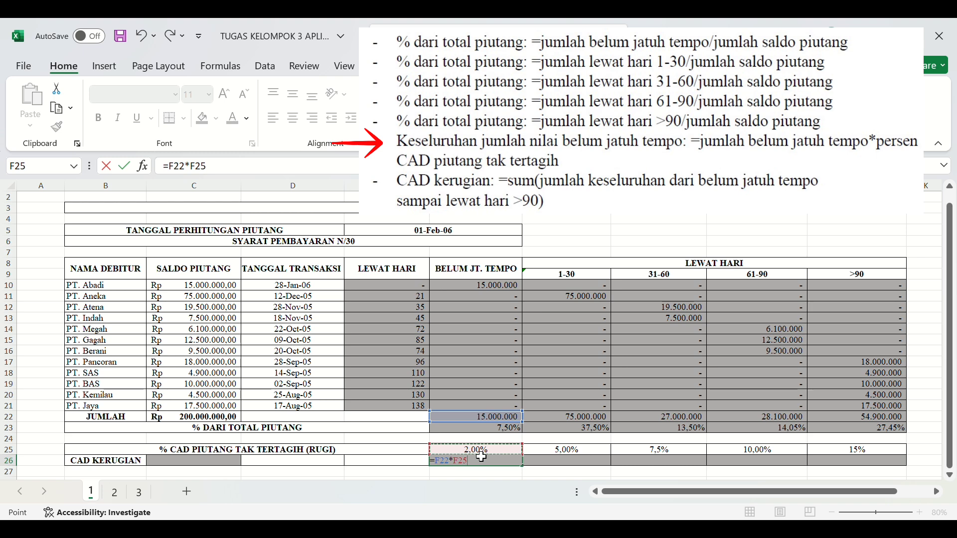
{"action": "key", "text": "Return"}
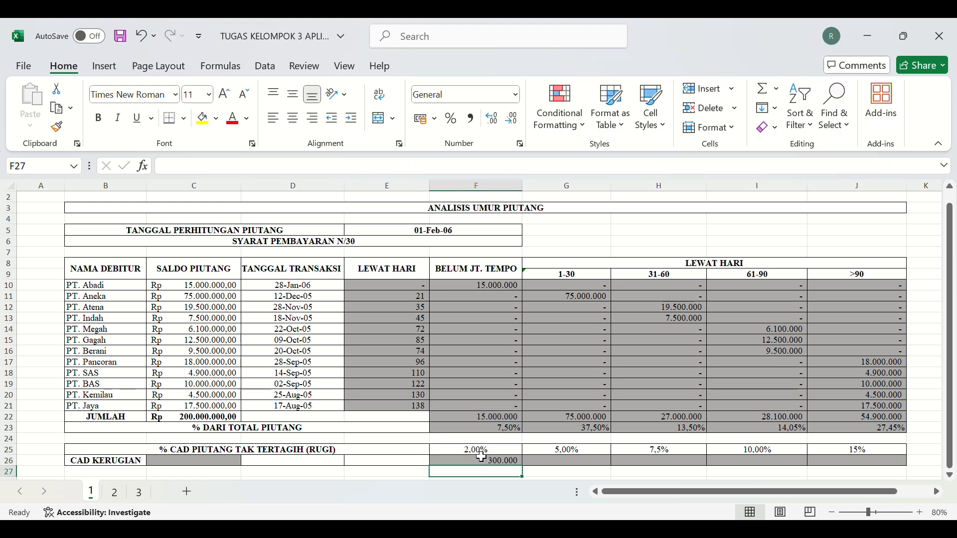
{"action": "left_click", "coordinate": [449, 464]}
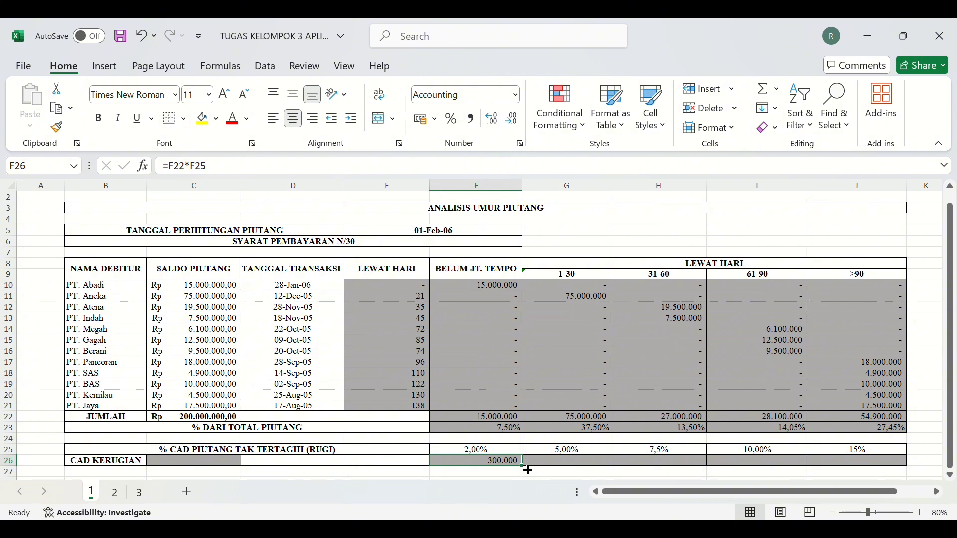
{"action": "left_click_drag", "start_coordinate": [528, 470], "coordinate": [894, 473]}
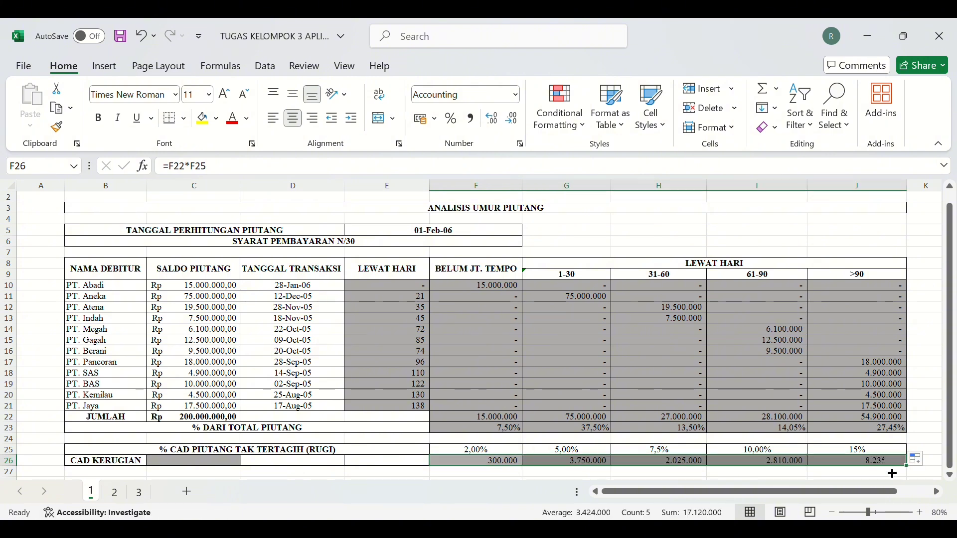
{"action": "left_click", "coordinate": [407, 451]}
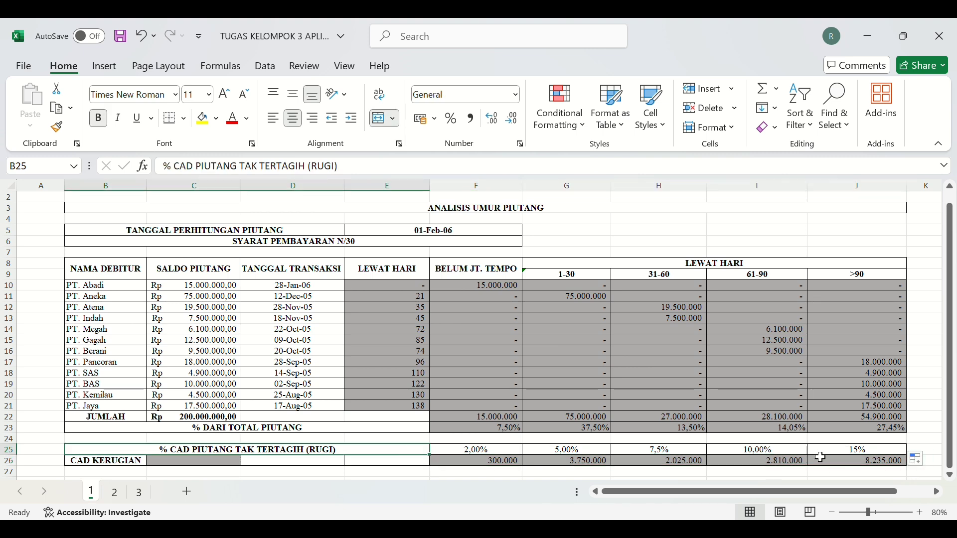
Total the bad-debt allowance in the CAD KERUGIAN row by entering =SUM(F26:J26) in C26
{"action": "left_click", "coordinate": [232, 468]}
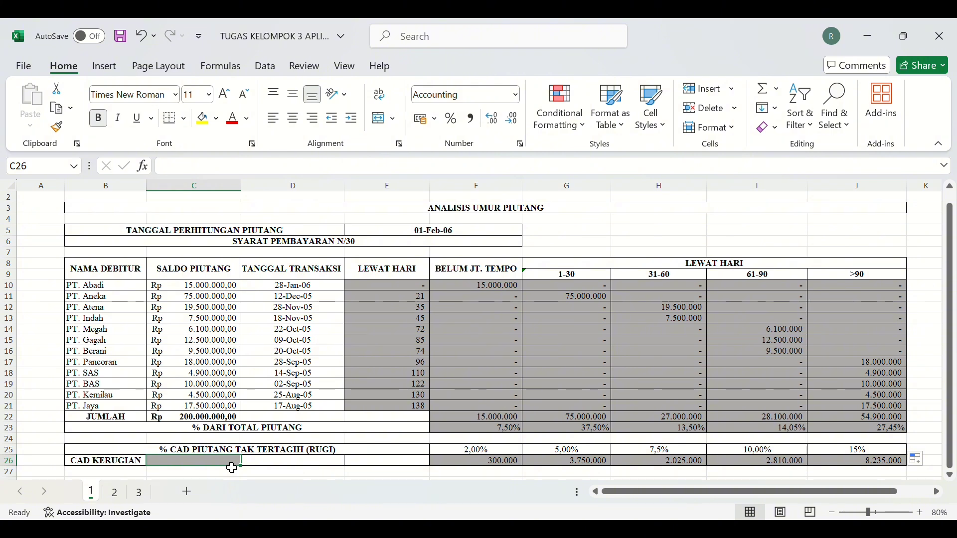
{"action": "type", "text": "="}
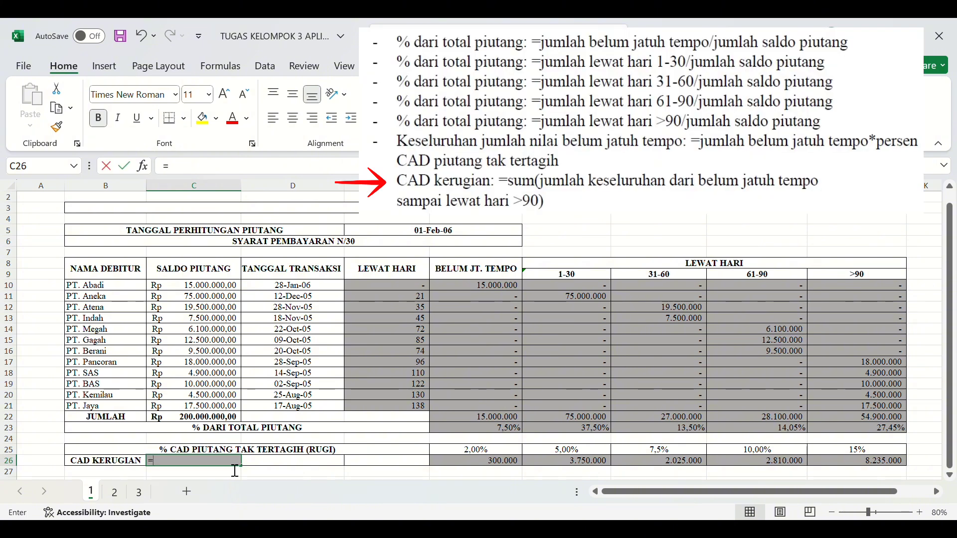
{"action": "type", "text": "sum"}
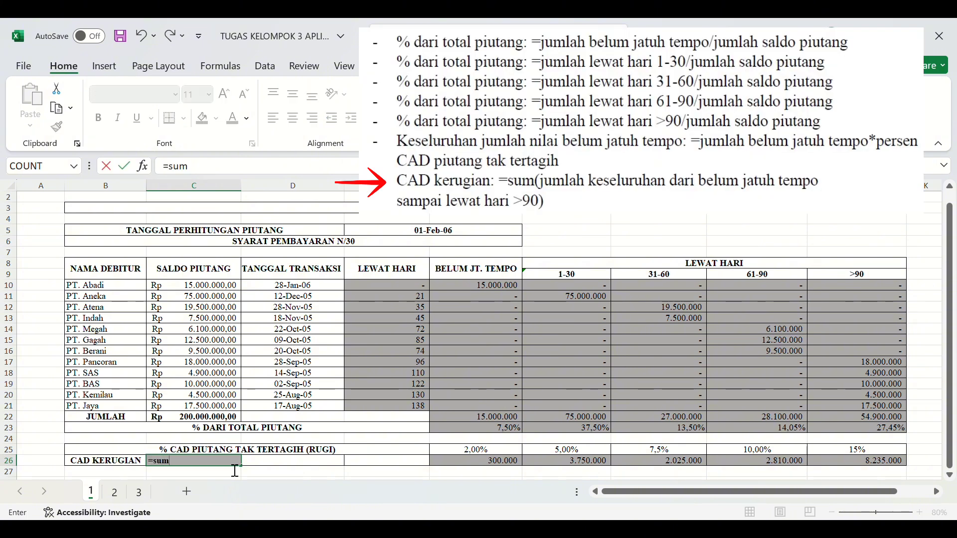
{"action": "type", "text": "("}
{"action": "left_click", "coordinate": [493, 462]}
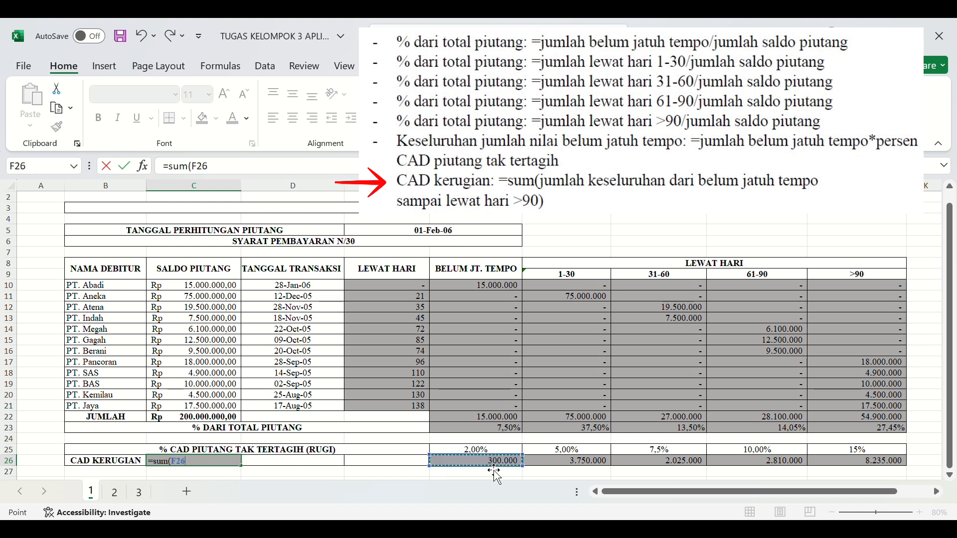
{"action": "left_click_drag", "start_coordinate": [532, 475], "coordinate": [883, 464]}
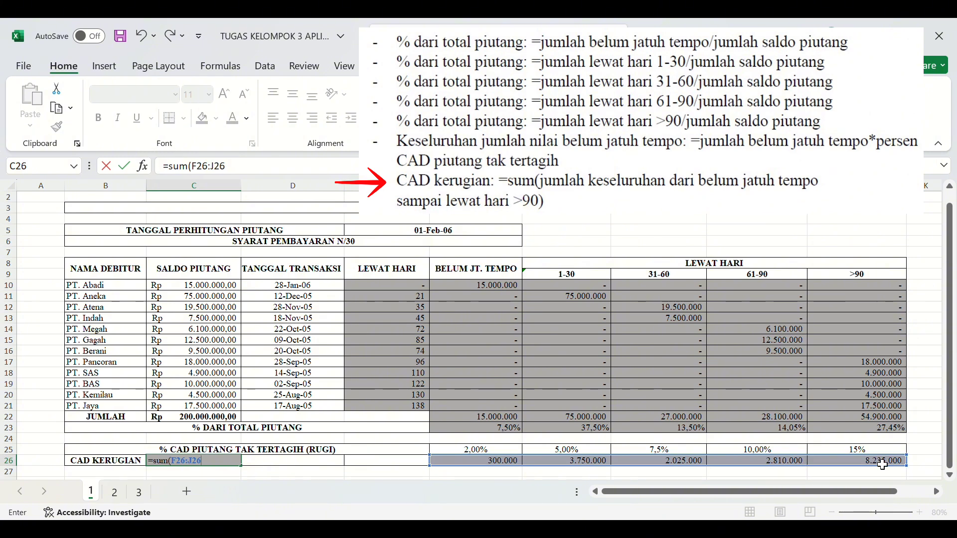
{"action": "type", "text": ")"}
{"action": "key", "text": "Return"}
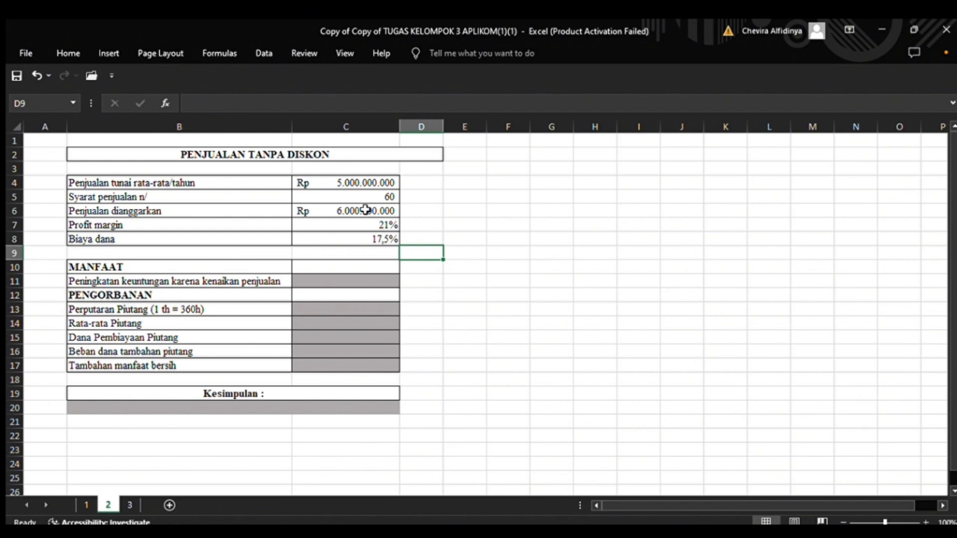
On sheet 2, enter =(C6-C4)*C7 in C11 as the profit increase from higher sales
{"action": "left_click", "coordinate": [352, 279]}
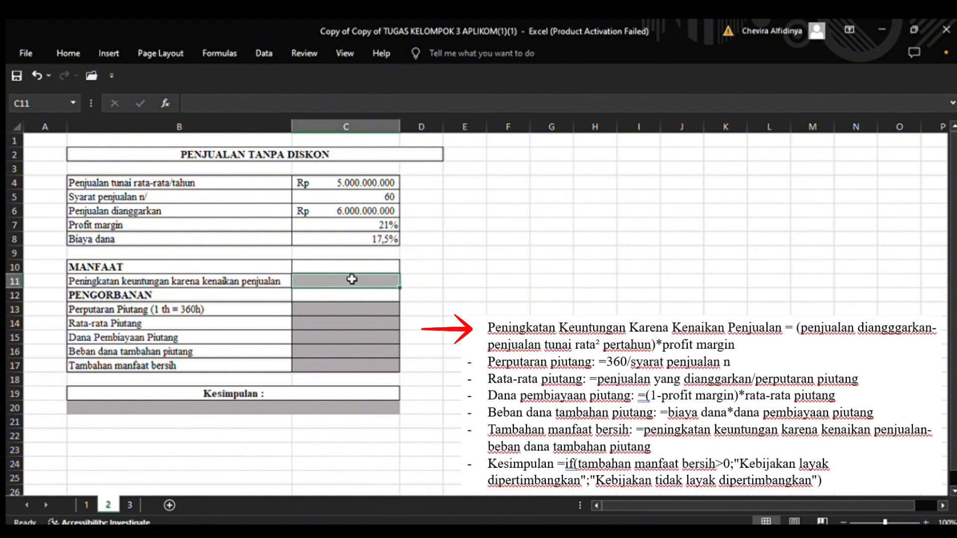
{"action": "type", "text": "=("}
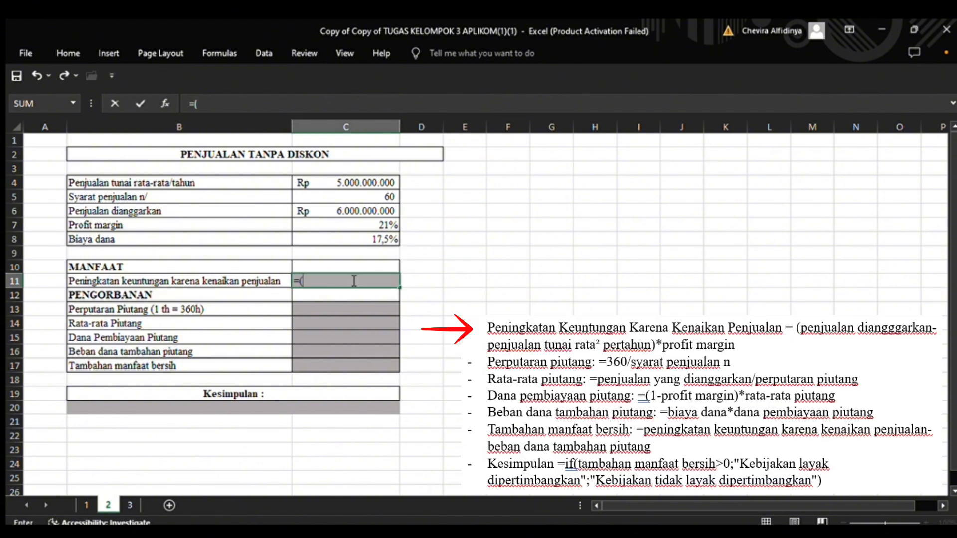
{"action": "left_click", "coordinate": [353, 211]}
{"action": "type", "text": "-"}
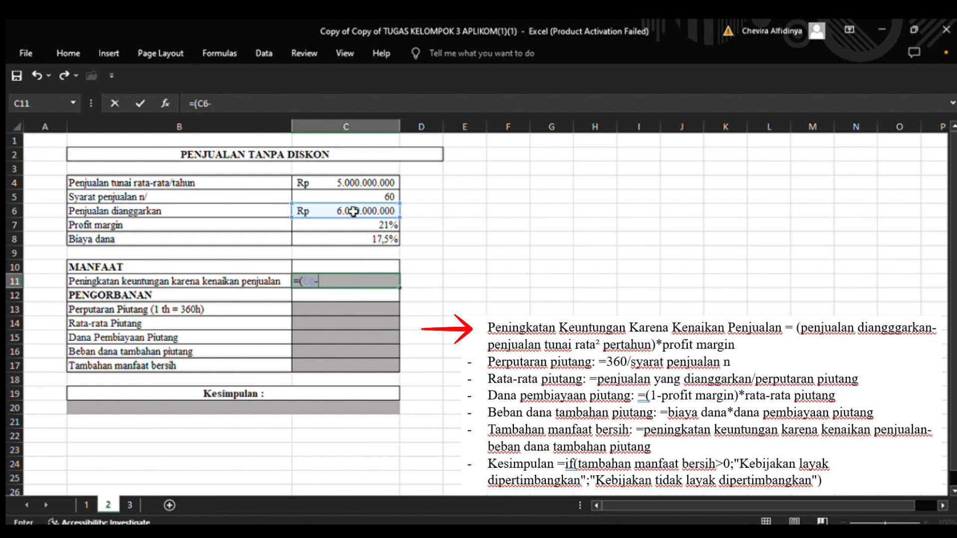
{"action": "left_click", "coordinate": [354, 183]}
{"action": "type", "text": ")"}
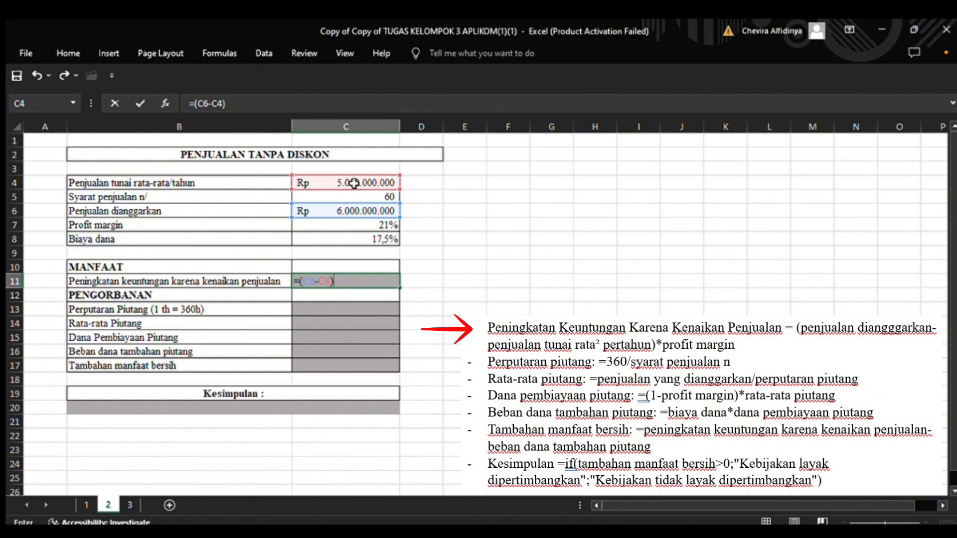
{"action": "type", "text": "*"}
{"action": "left_click", "coordinate": [362, 225]}
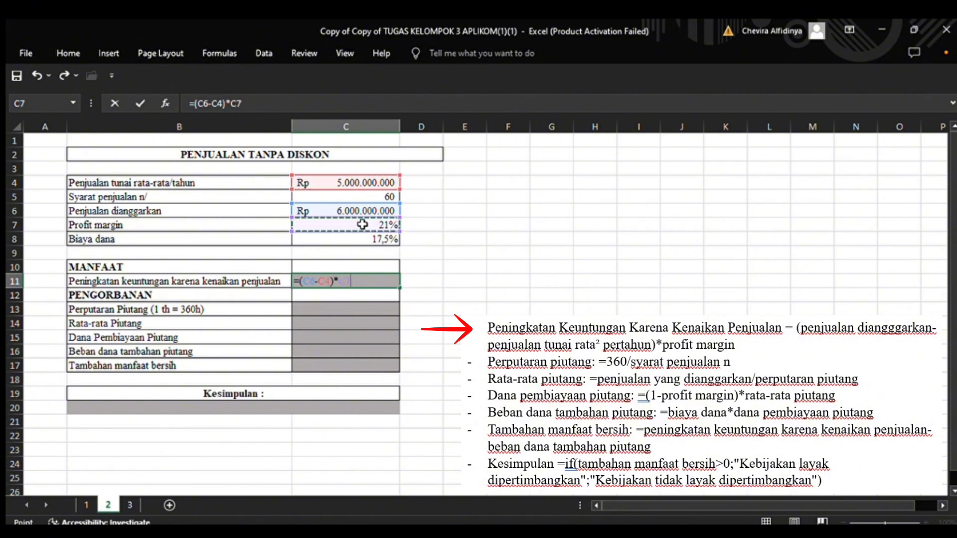
{"action": "key", "text": "Return"}
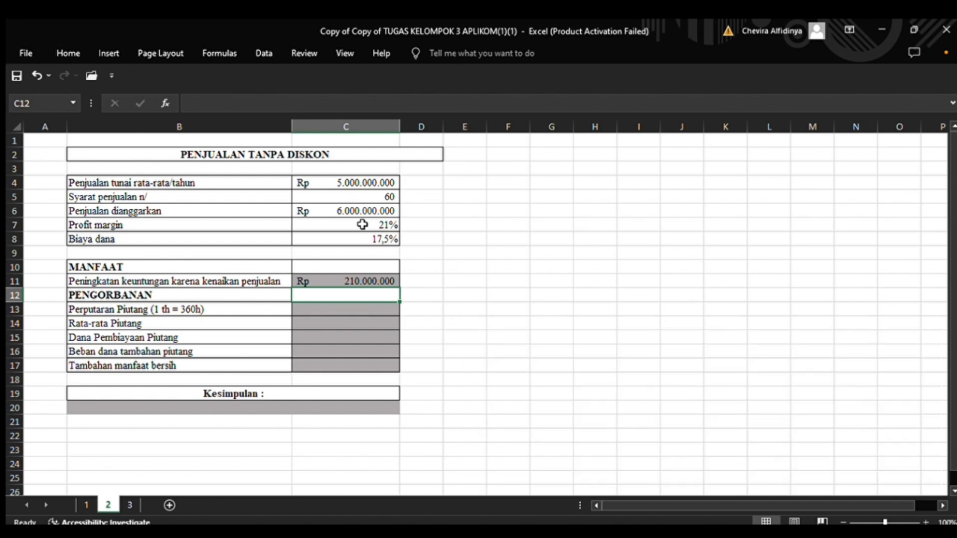
Enter =360/C5 in C13 as the receivables turnover (Perputaran Piutang)
{"action": "left_click", "coordinate": [358, 310]}
{"action": "type", "text": "="}
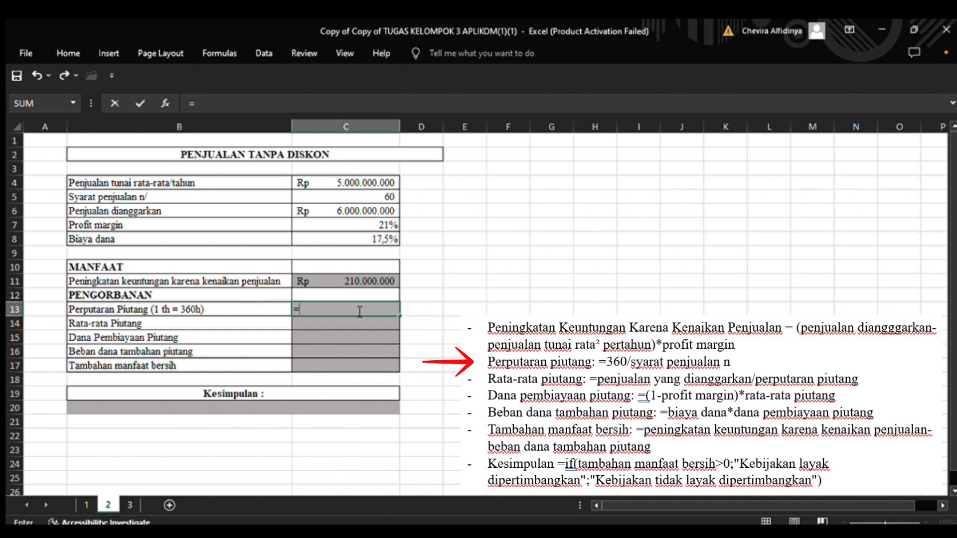
{"action": "type", "text": "360/"}
{"action": "left_click", "coordinate": [375, 199]}
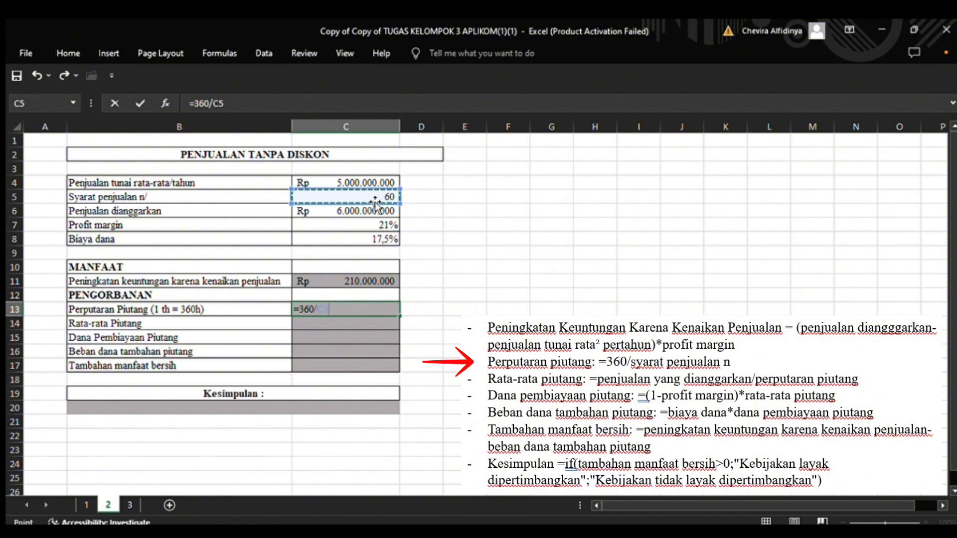
{"action": "key", "text": "Return"}
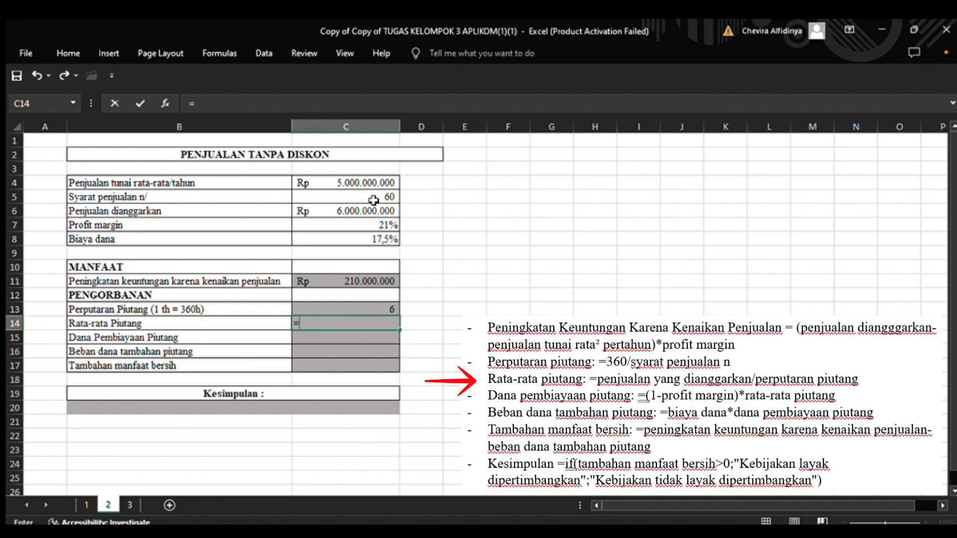
Enter =C6/C13 in C14 as the average receivables (Rata-rata Piutang)
{"action": "type", "text": "="}
{"action": "left_click", "coordinate": [372, 212]}
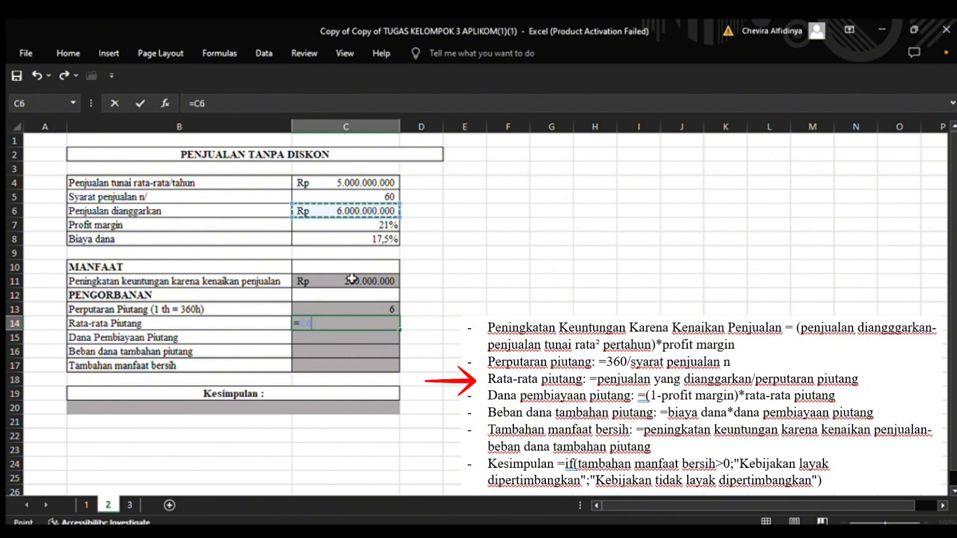
{"action": "type", "text": "/"}
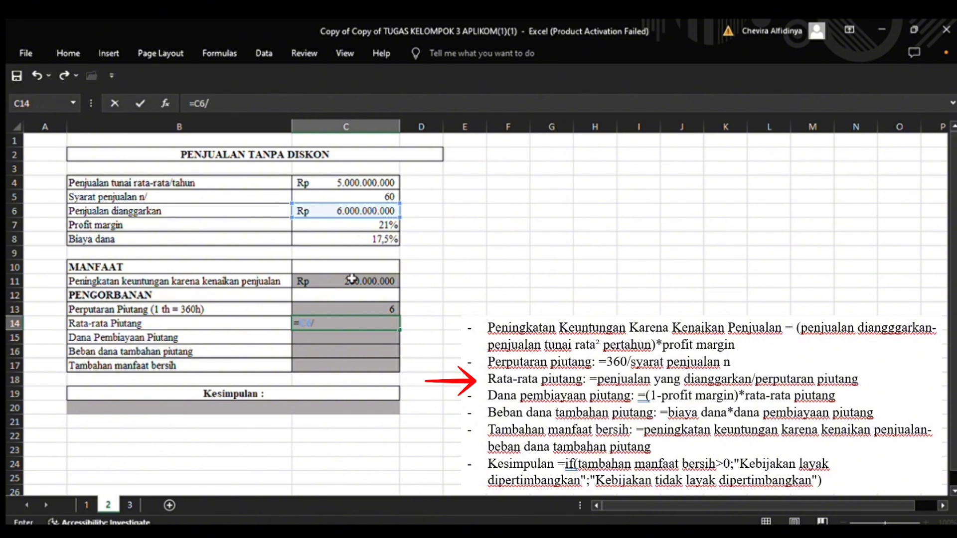
{"action": "left_click", "coordinate": [354, 312]}
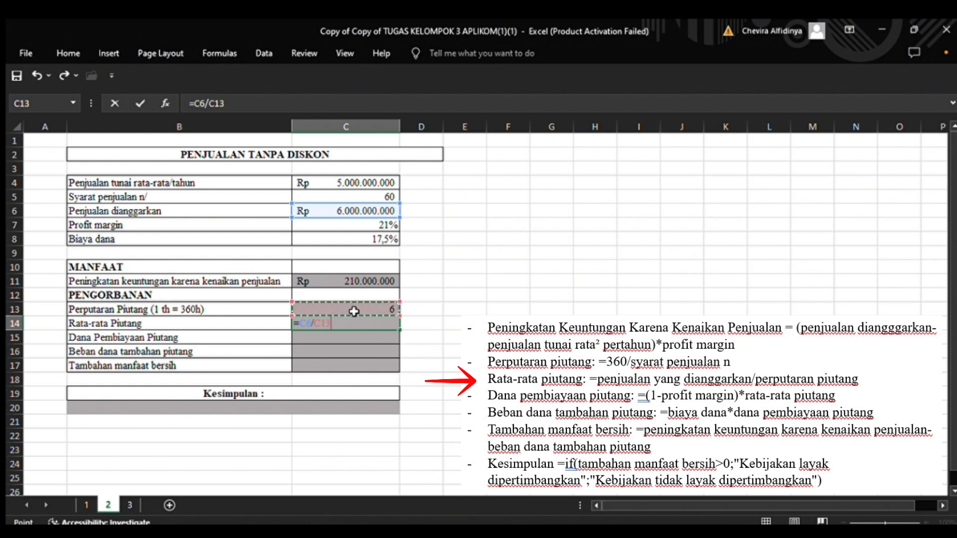
{"action": "key", "text": "Return"}
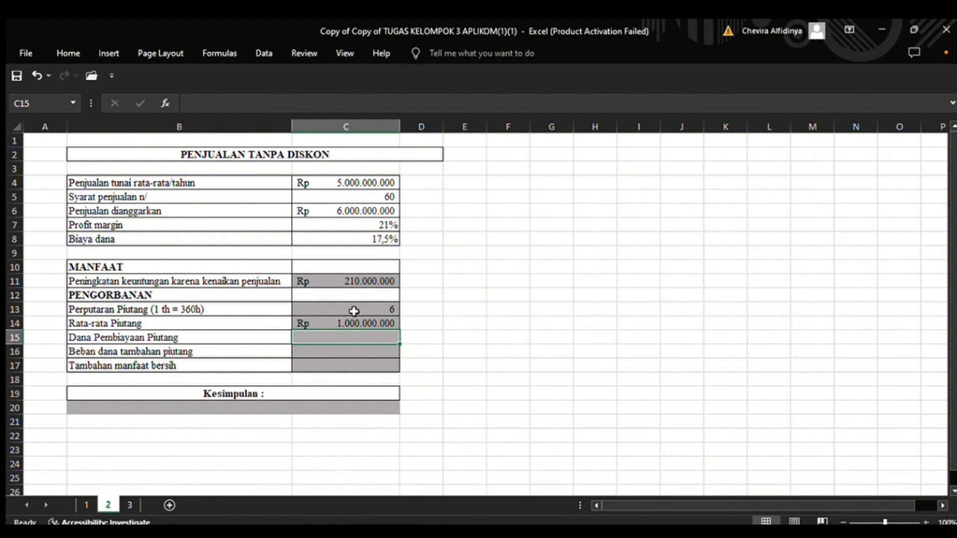
Enter =(1-C7)*C14 in C15 as the receivables financing funds (Dana Pembiayaan Piutang)
{"action": "type", "text": "="}
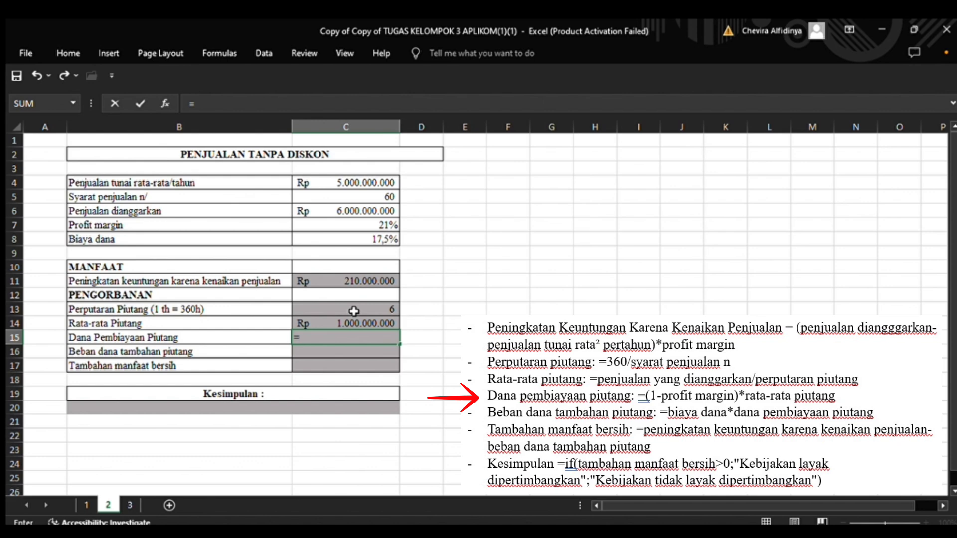
{"action": "type", "text": "(1-"}
{"action": "left_click", "coordinate": [372, 224]}
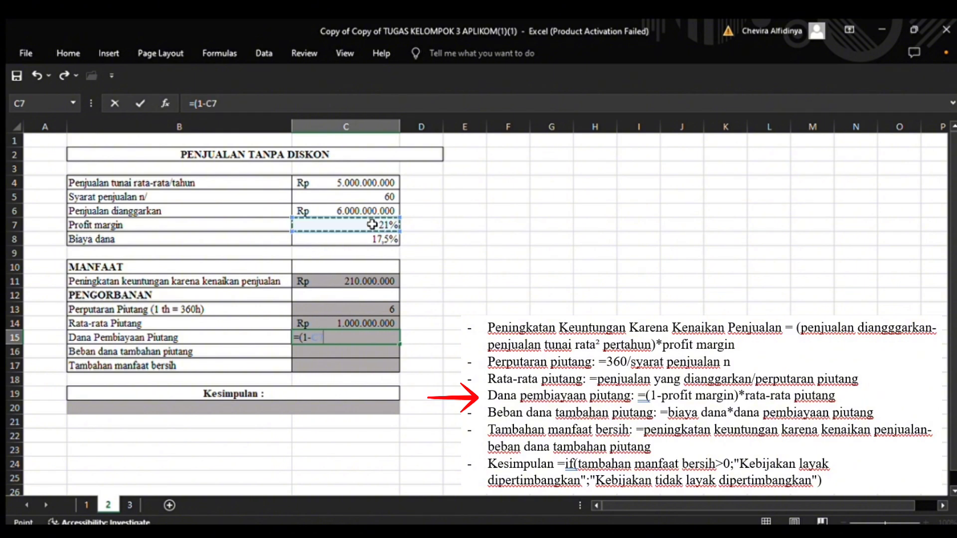
{"action": "type", "text": ")"}
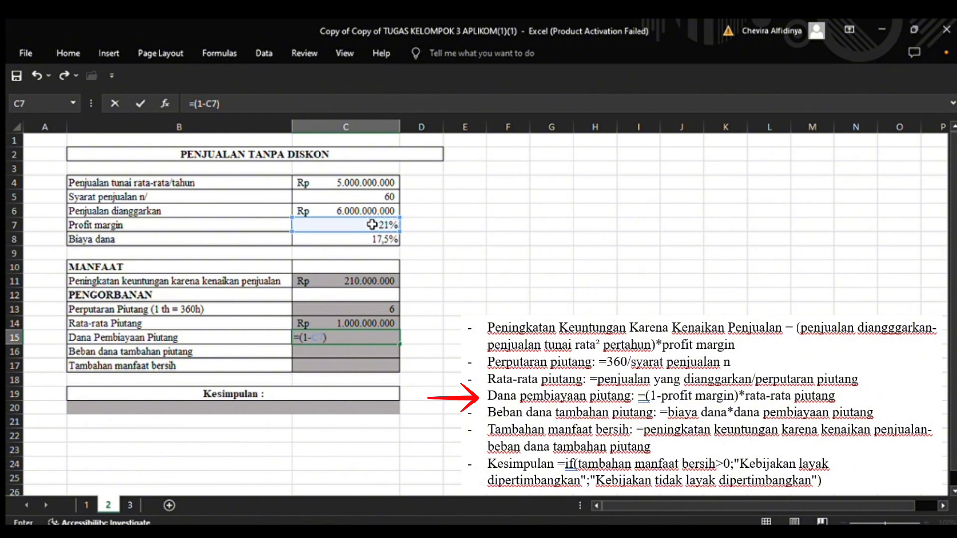
{"action": "type", "text": "*"}
{"action": "left_click", "coordinate": [361, 323]}
{"action": "key", "text": "Return"}
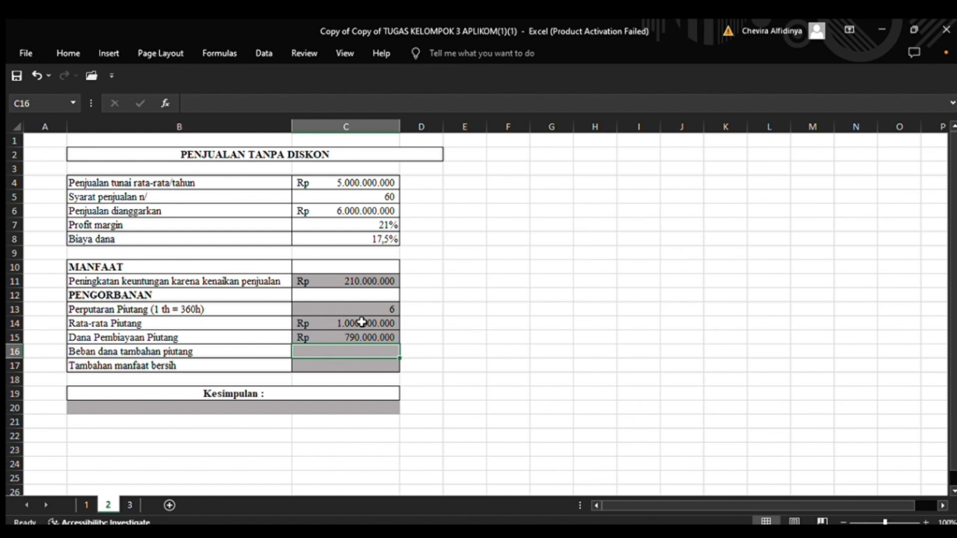
Enter =C8*C15 in C16 as the cost of additional receivables funds (Beban dana tambahan piutang)
{"action": "type", "text": "="}
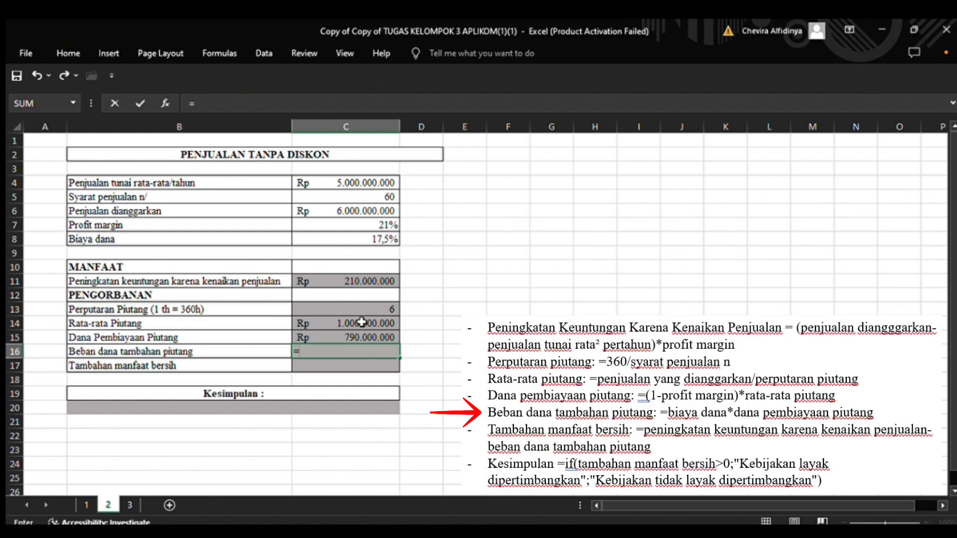
{"action": "left_click", "coordinate": [366, 240]}
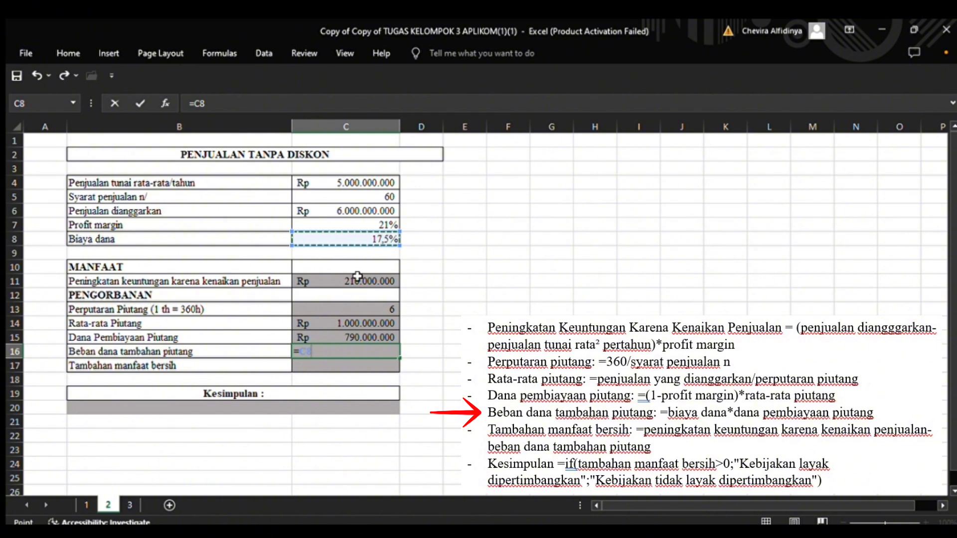
{"action": "type", "text": "*"}
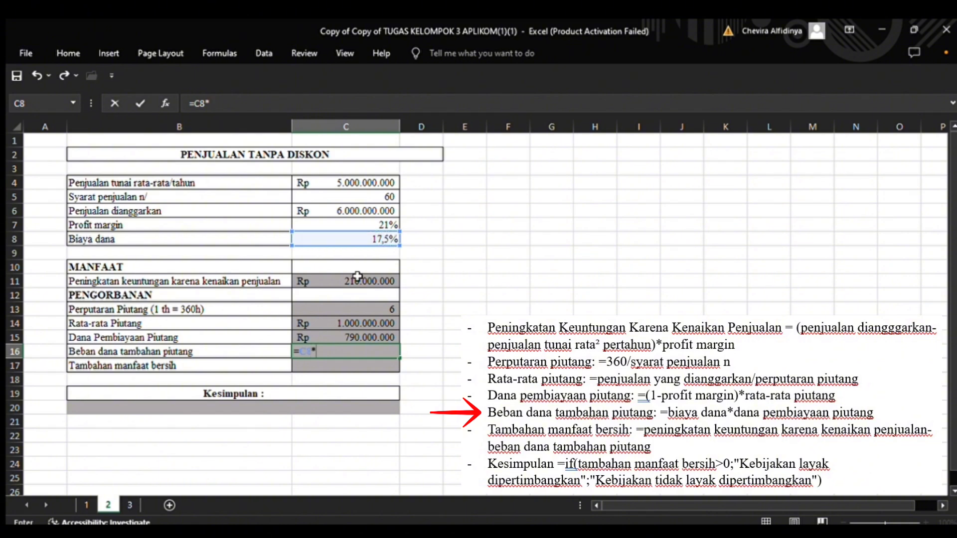
{"action": "left_click", "coordinate": [382, 337]}
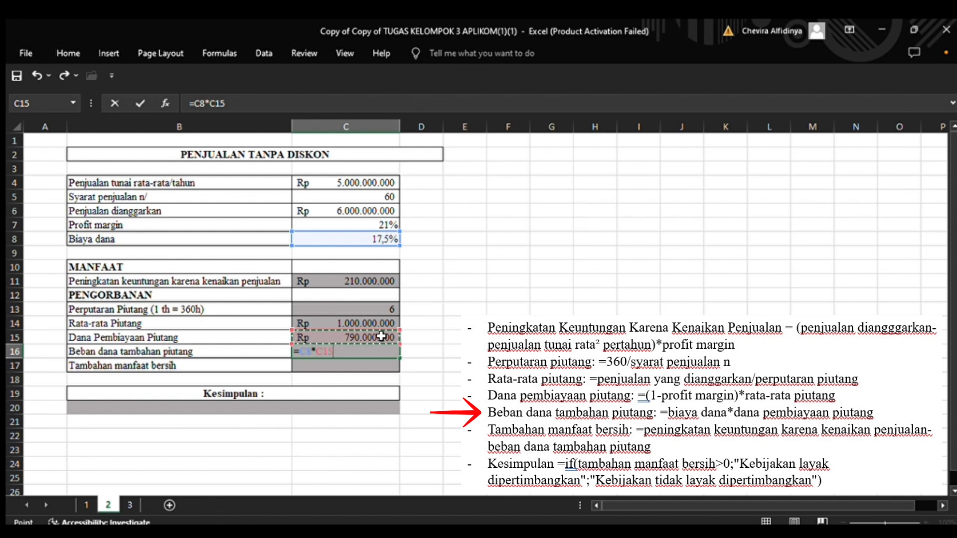
{"action": "key", "text": "Return"}
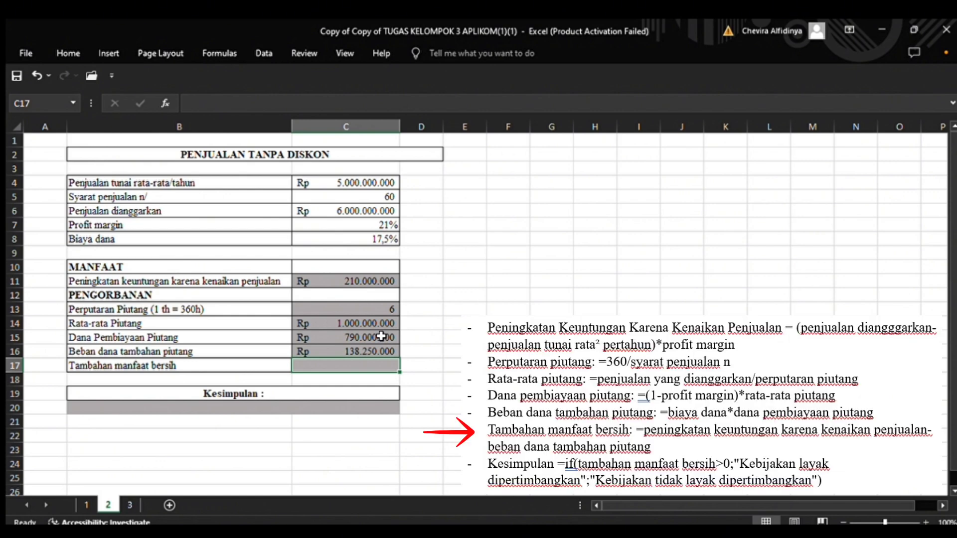
Enter =C11-C16 in C17 as the additional net benefit (Tambahan manfaat bersih)
{"action": "type", "text": "="}
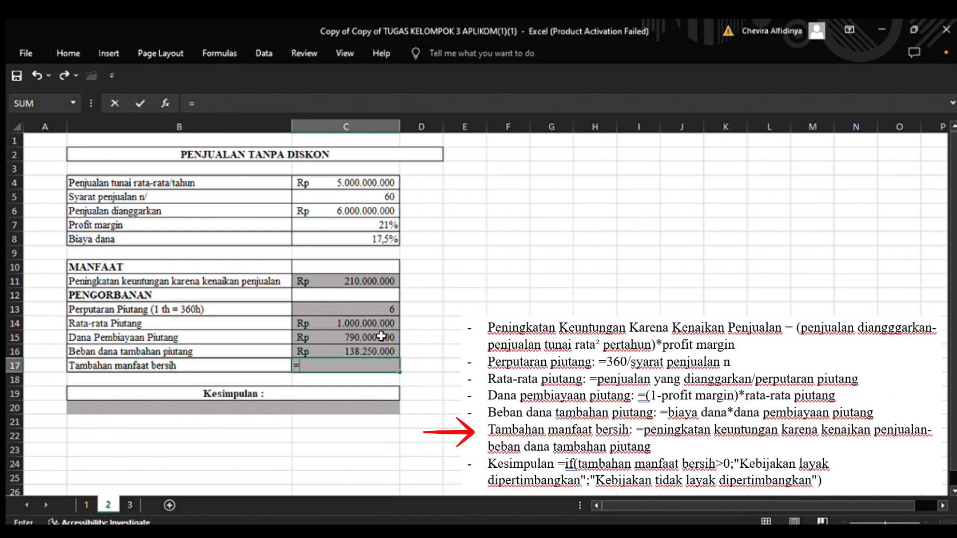
{"action": "left_click", "coordinate": [369, 280]}
{"action": "type", "text": "-"}
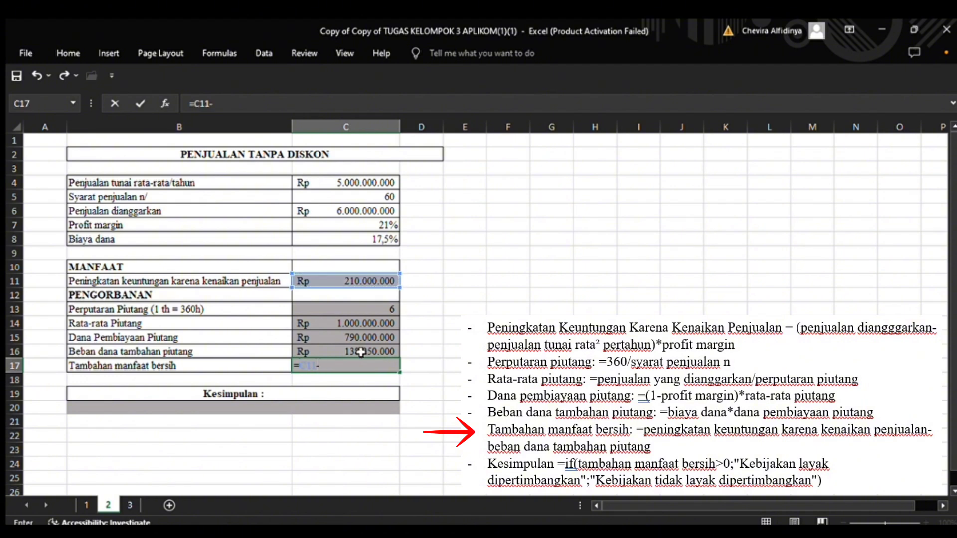
{"action": "left_click", "coordinate": [360, 352]}
{"action": "key", "text": "Return"}
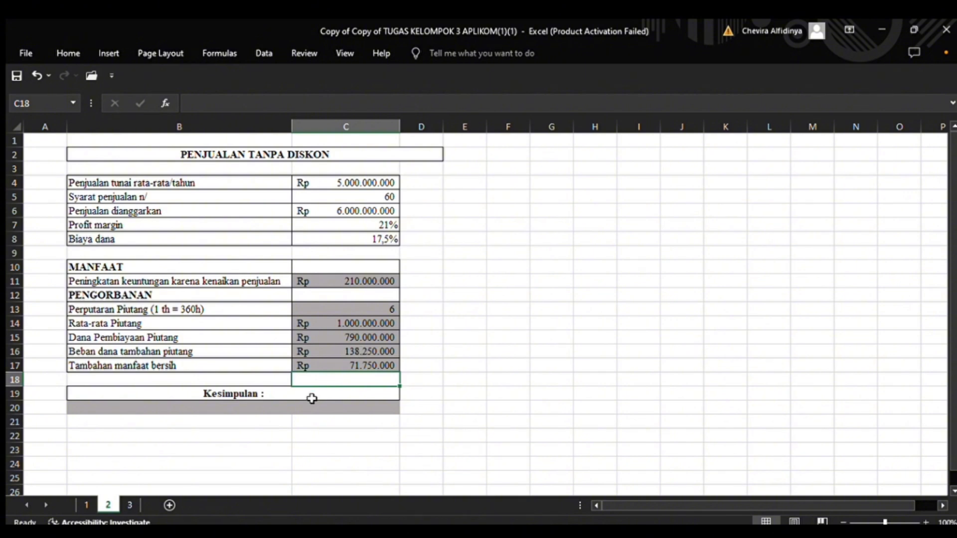
Enter =IF(C17>0;"kebijakan layak di pertimbangkan";"kebijakan tidak layak di pertimbangkan") in B20 as the conclusion (Kesimpulan)
{"action": "left_click", "coordinate": [300, 409]}
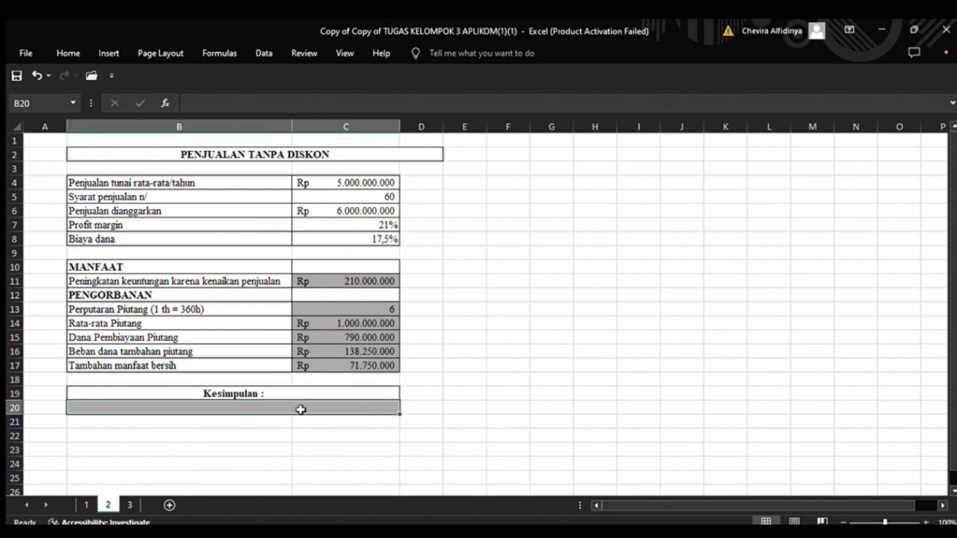
{"action": "type", "text": "="}
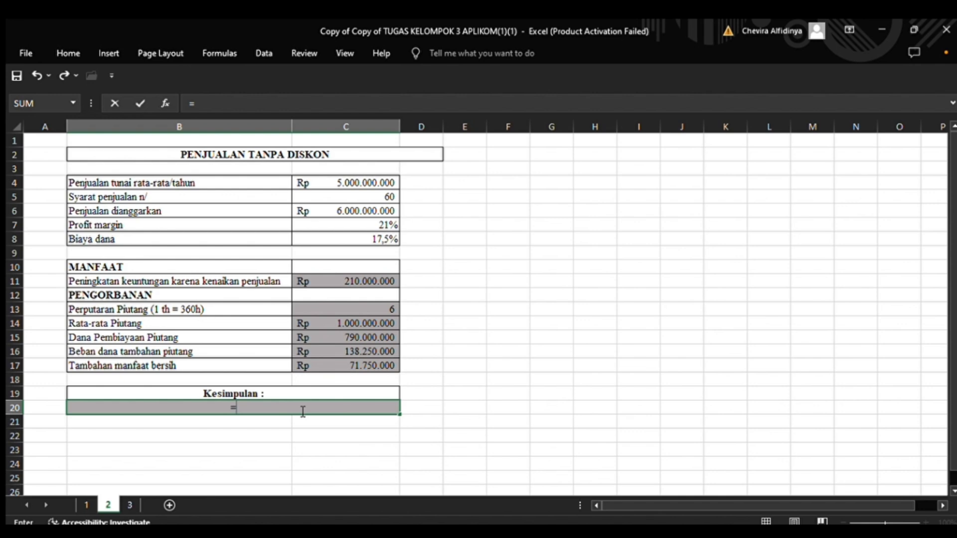
{"action": "type", "text": "IF"}
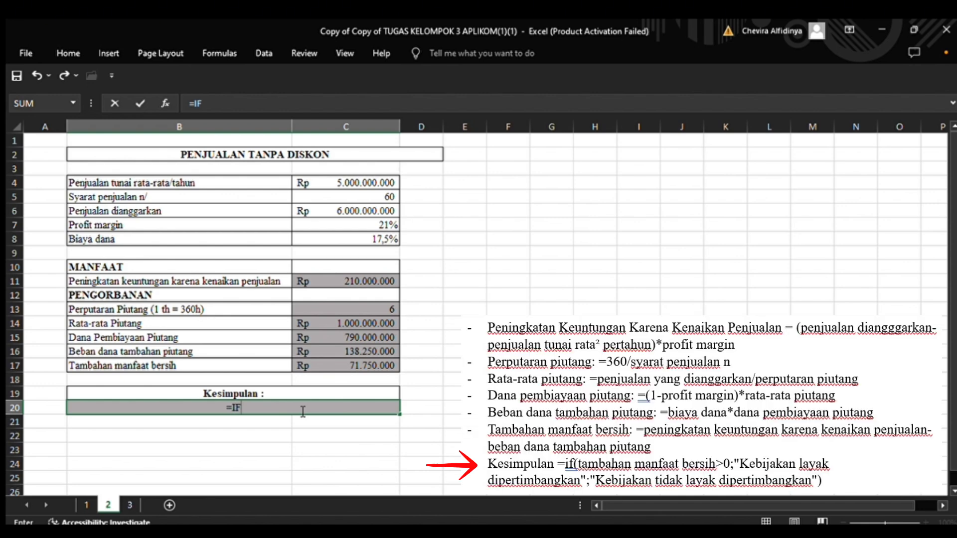
{"action": "type", "text": "("}
{"action": "left_click", "coordinate": [338, 366]}
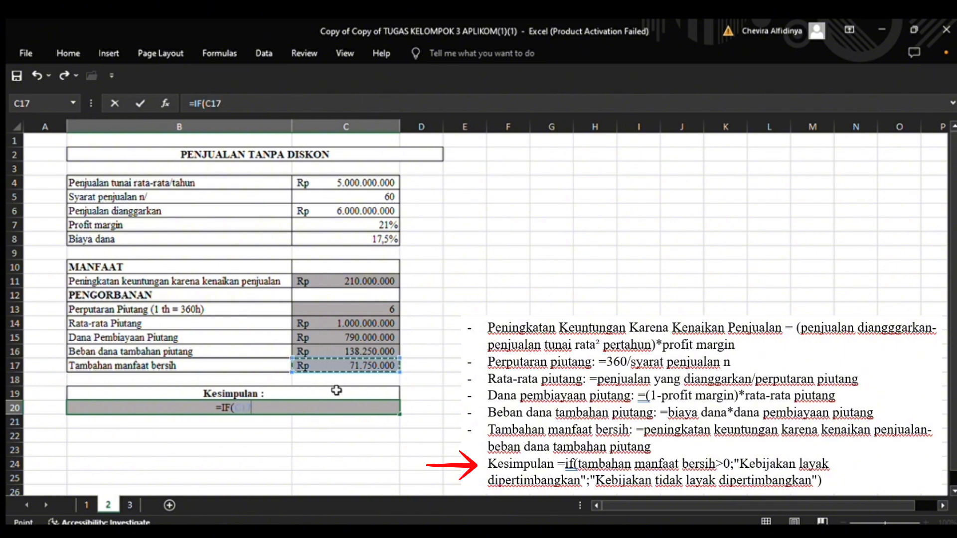
{"action": "type", "text": ">"}
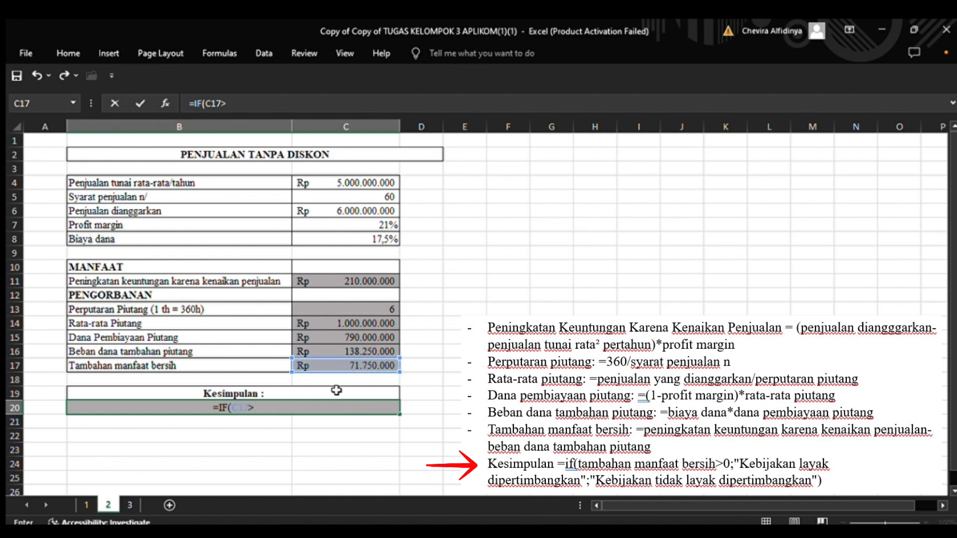
{"action": "type", "text": "0;\"kebijakan"}
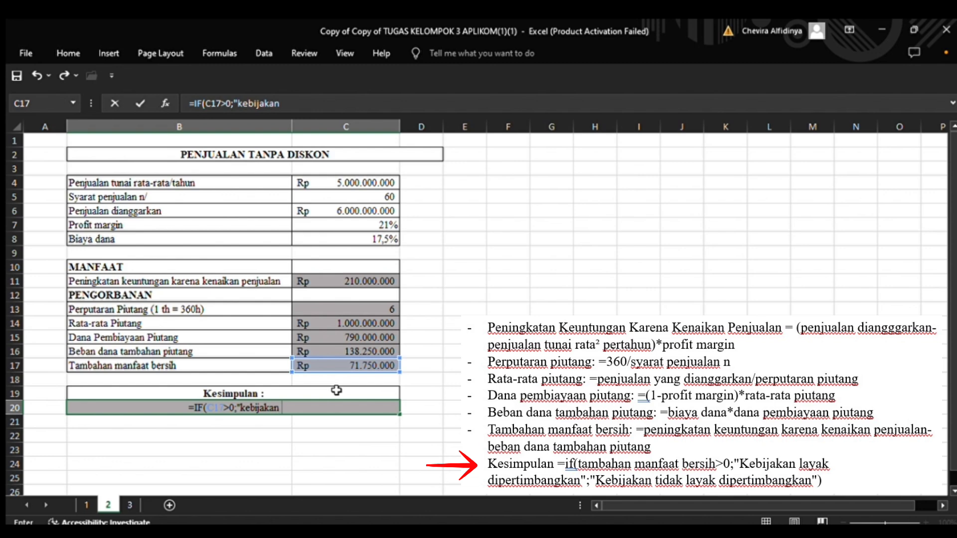
{"action": "type", "text": " layak di p"}
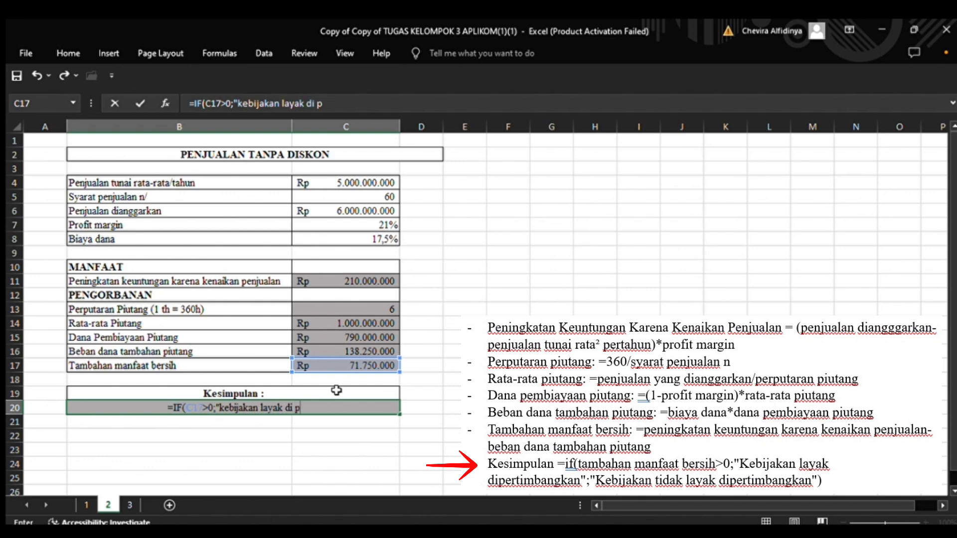
{"action": "type", "text": "ertimbangkan"}
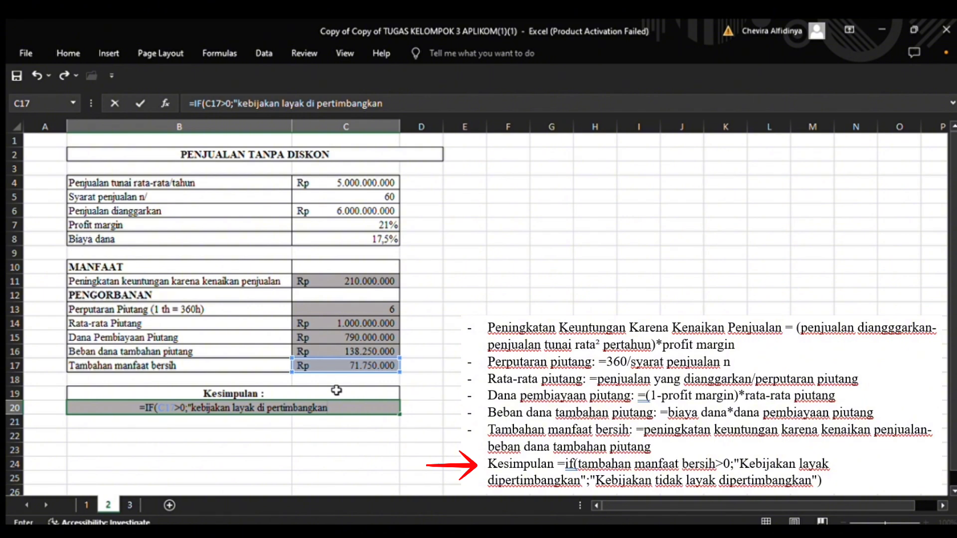
{"action": "type", "text": "\""}
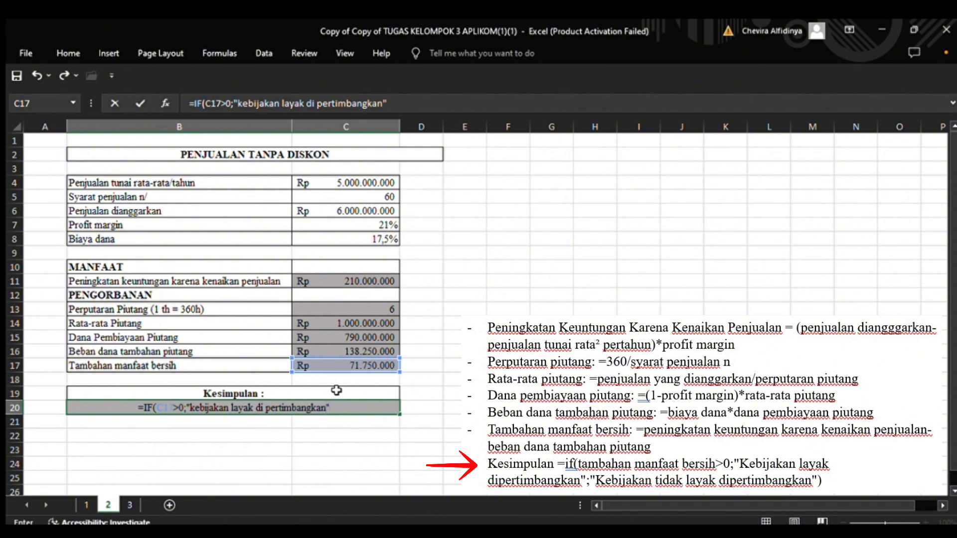
{"action": "type", "text": ";"}
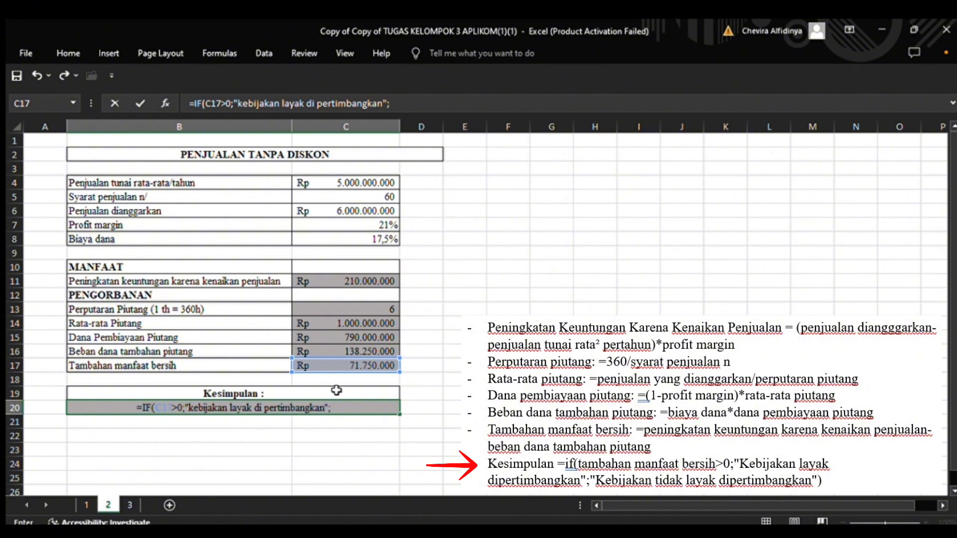
{"action": "type", "text": "\""}
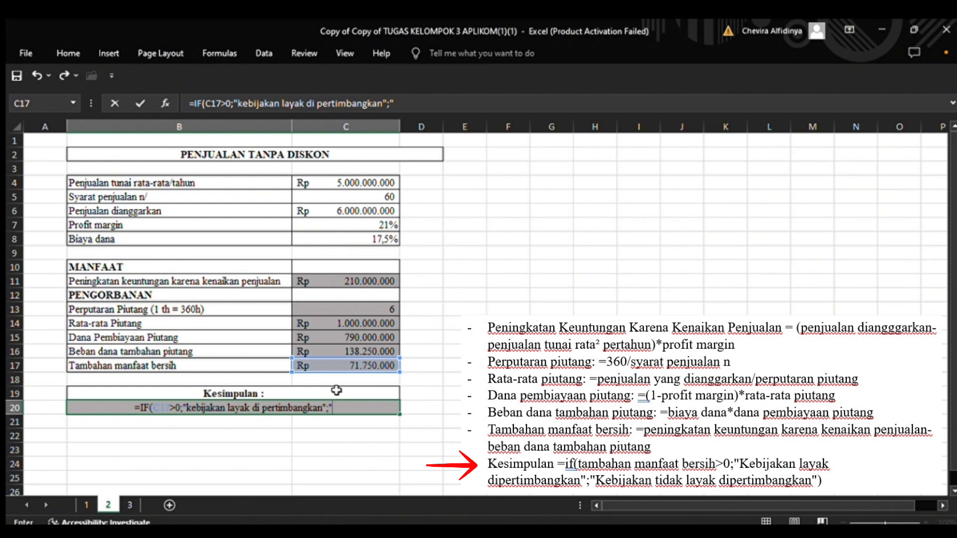
{"action": "type", "text": "kebijakan"}
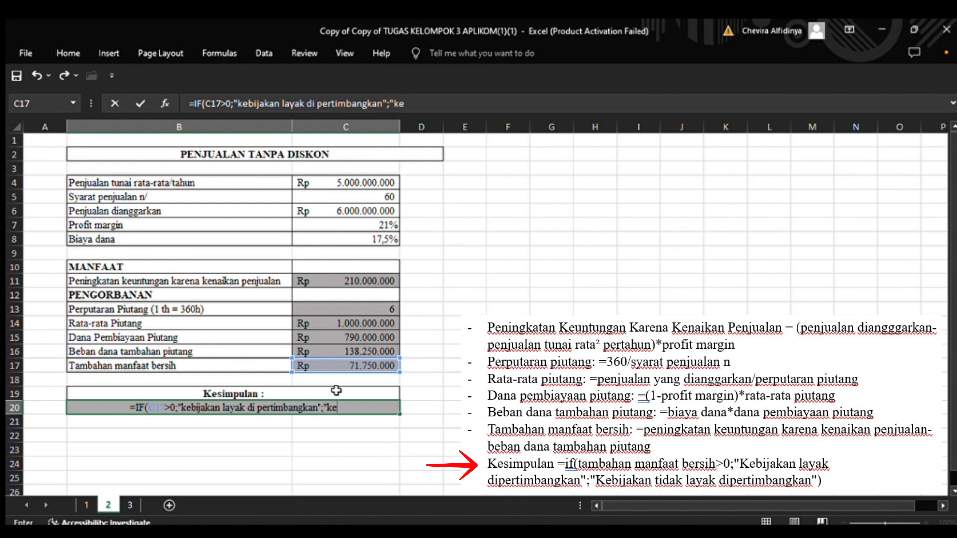
{"action": "type", "text": " ti"}
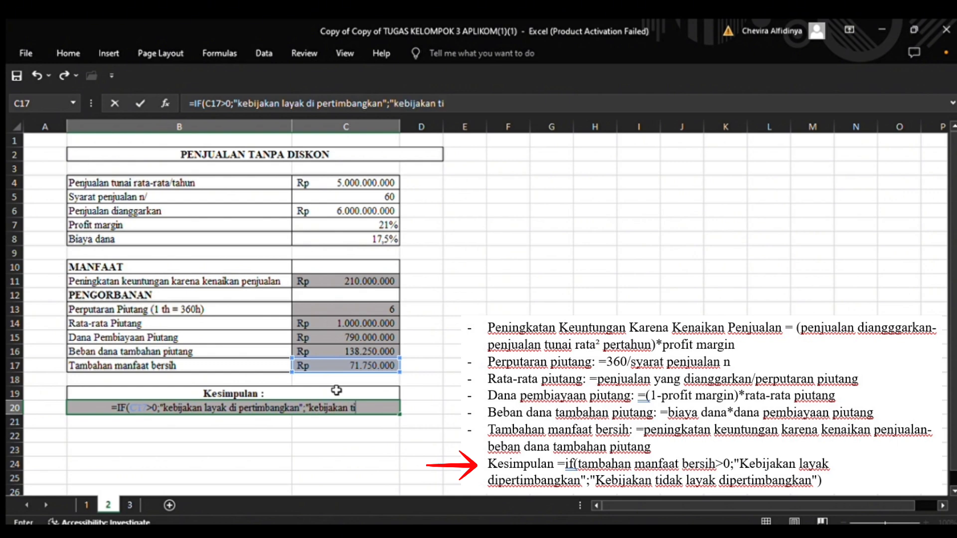
{"action": "type", "text": "dak "}
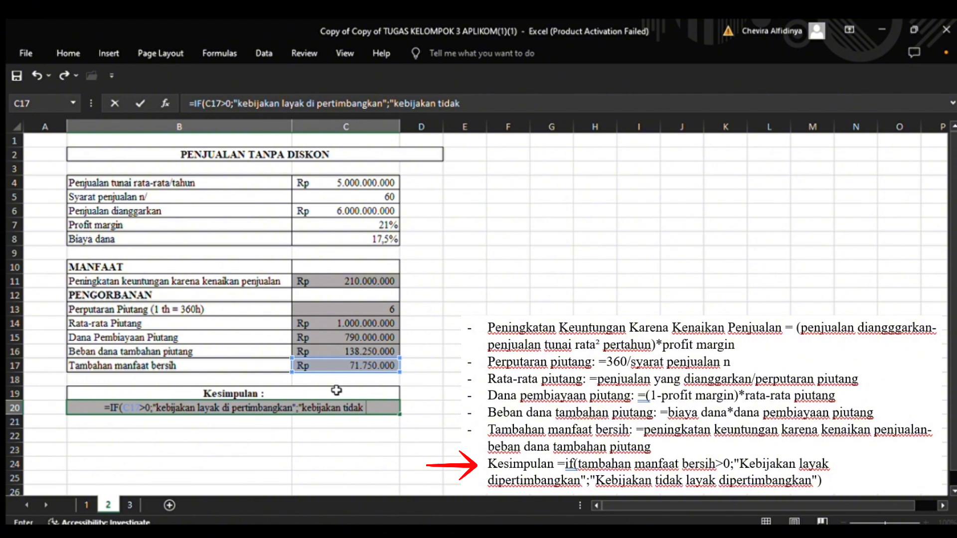
{"action": "type", "text": "layak di pertim"}
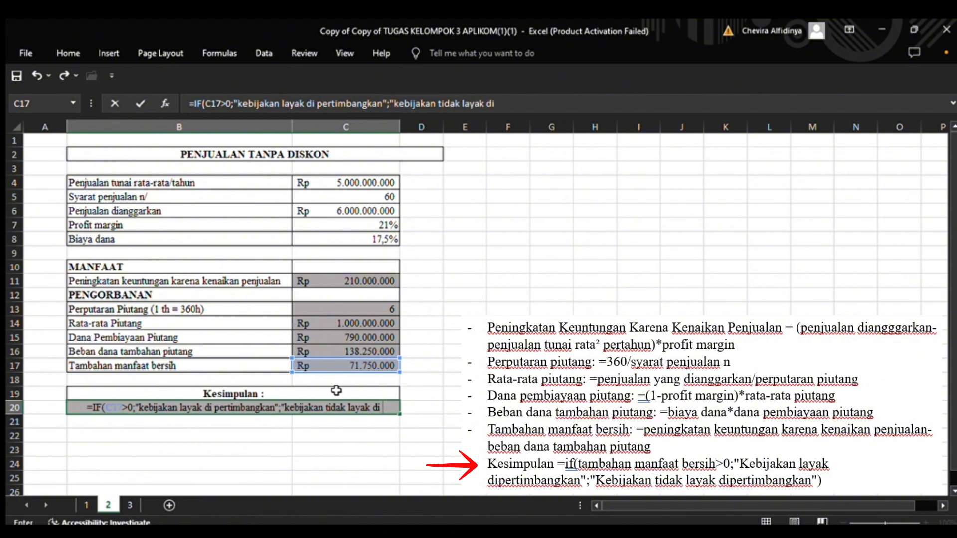
{"action": "type", "text": "bangkan"}
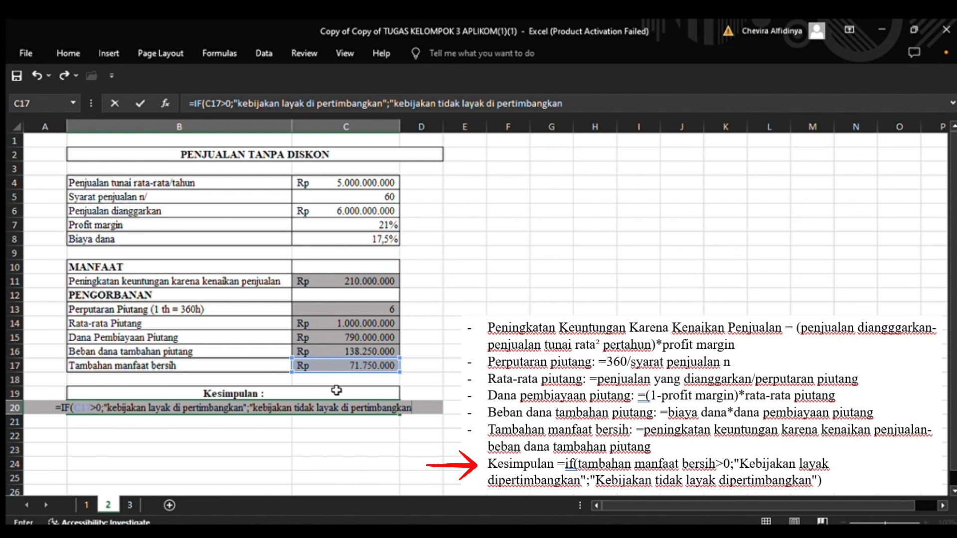
{"action": "type", "text": "\""}
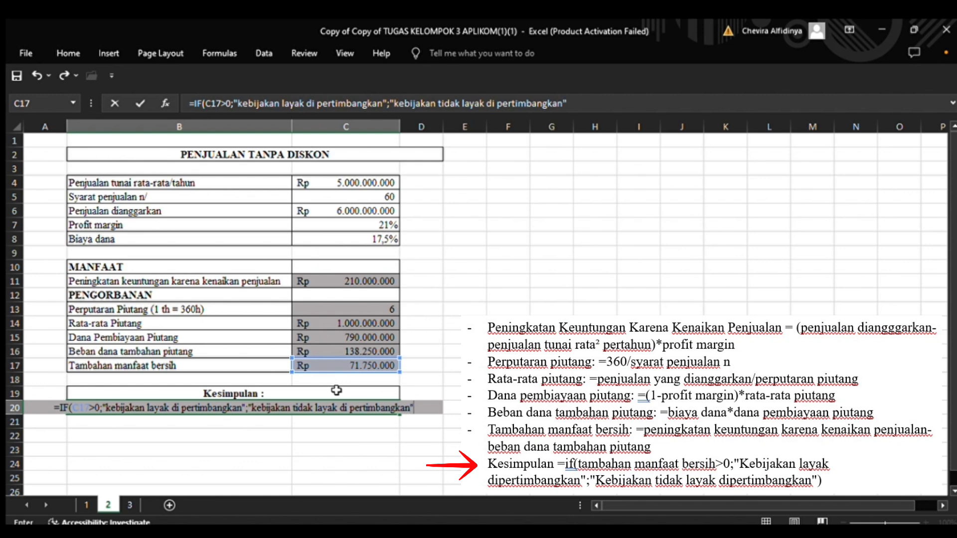
{"action": "type", "text": ")"}
{"action": "key", "text": "Return"}
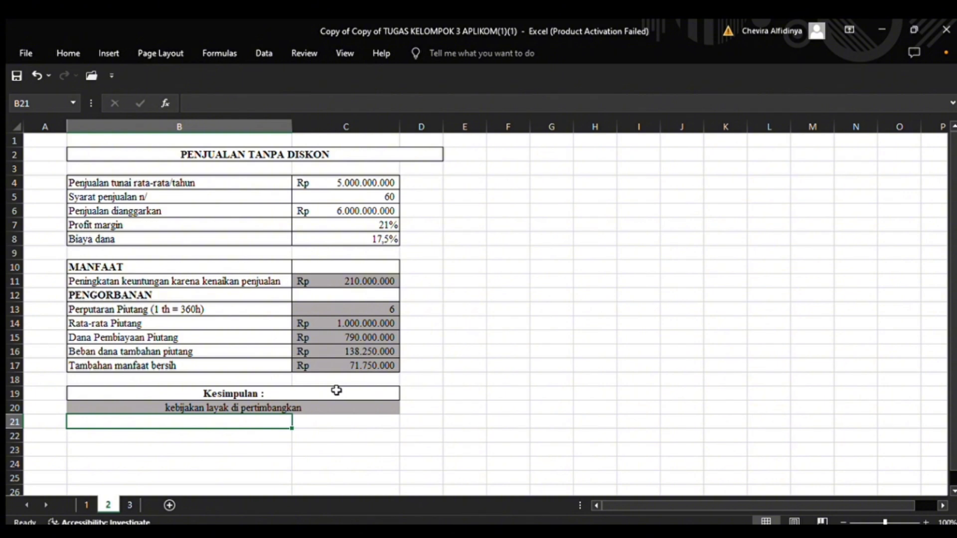
{"action": "left_click", "coordinate": [337, 434]}
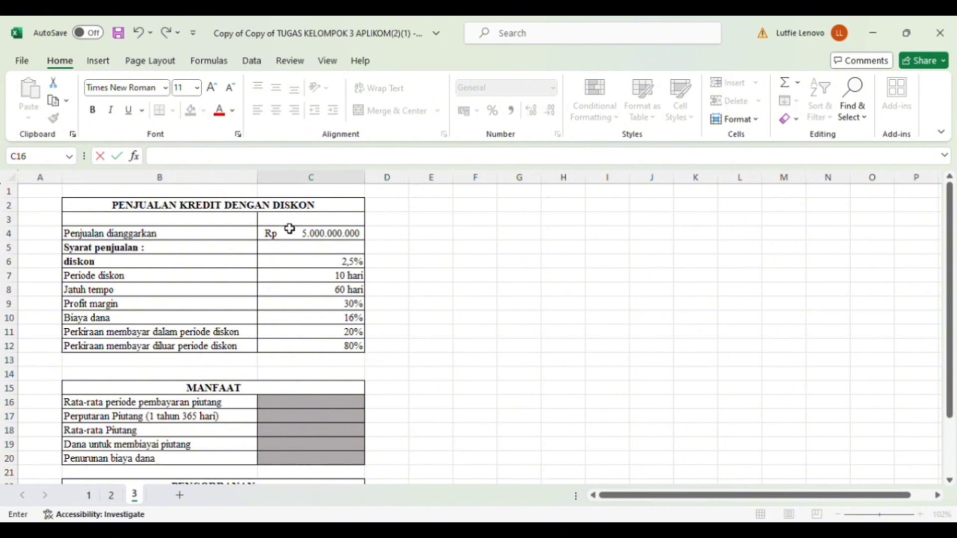
Review the discounted credit sales assumptions on sheet 3, from budgeted sales in C4 through the estimated payments outside the discount period in C12
{"action": "left_click_drag", "start_coordinate": [241, 249], "coordinate": [280, 192]}
{"action": "left_click_drag", "start_coordinate": [431, 220], "coordinate": [428, 210]}
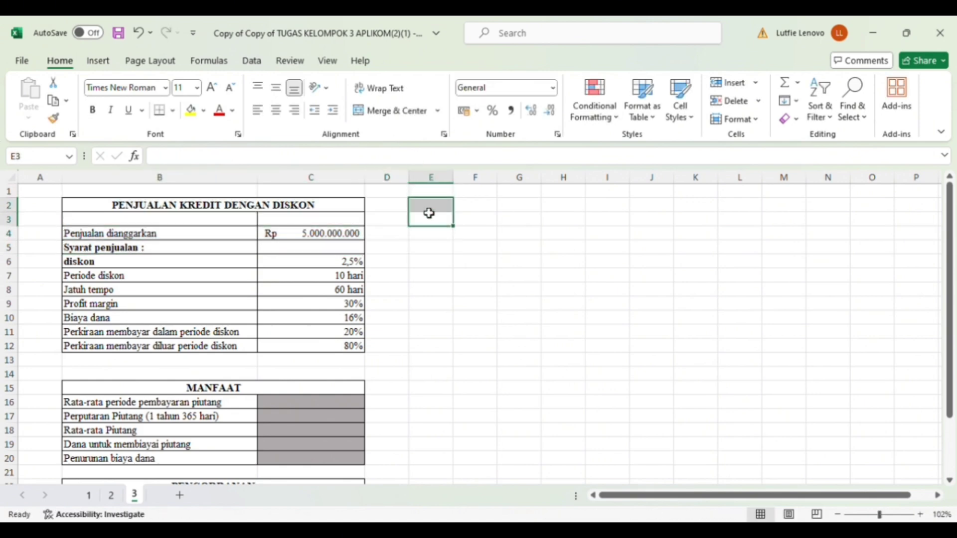
{"action": "left_click", "coordinate": [348, 237]}
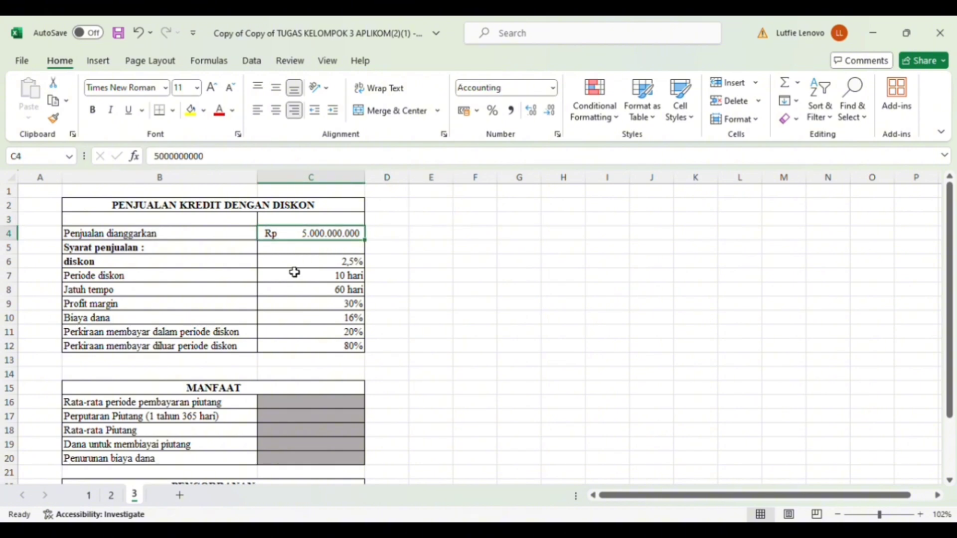
{"action": "left_click", "coordinate": [295, 268]}
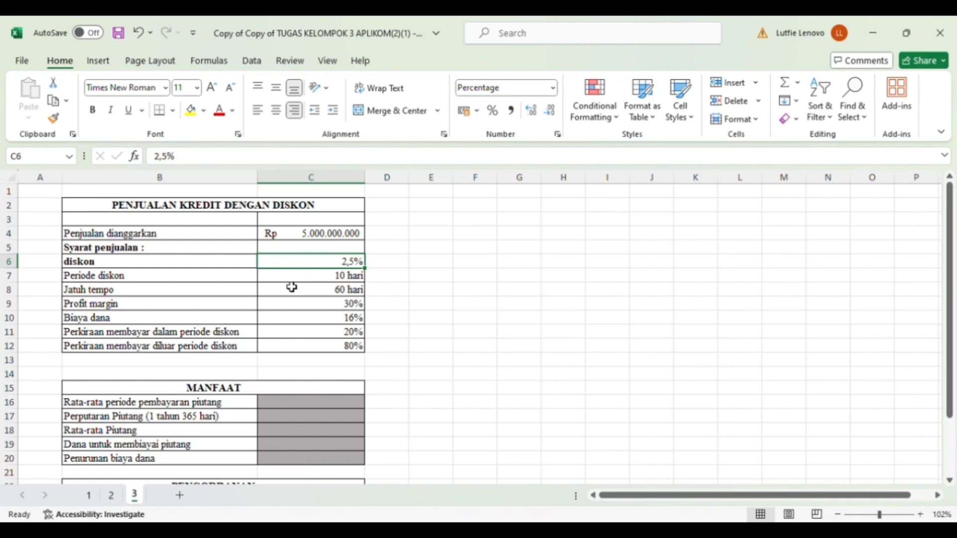
{"action": "left_click", "coordinate": [295, 281]}
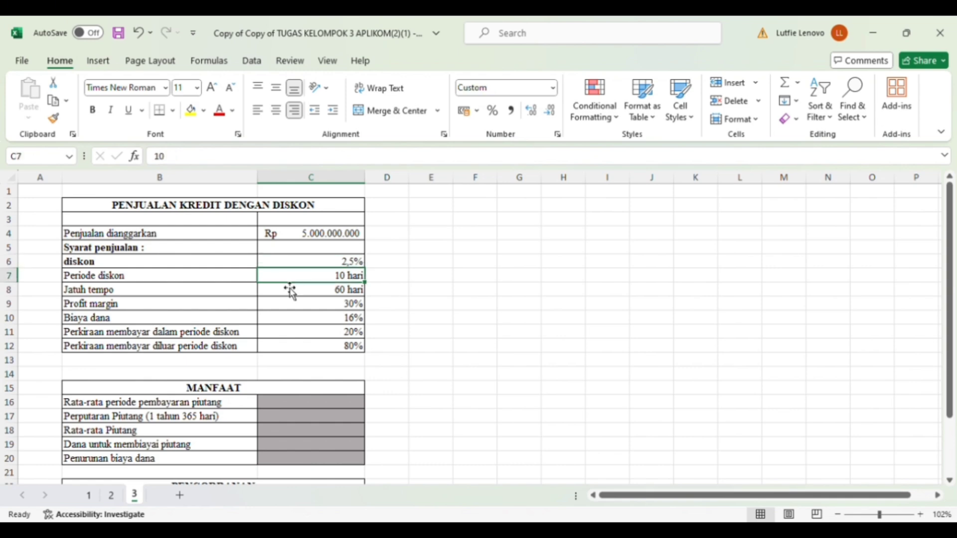
{"action": "left_click", "coordinate": [303, 292]}
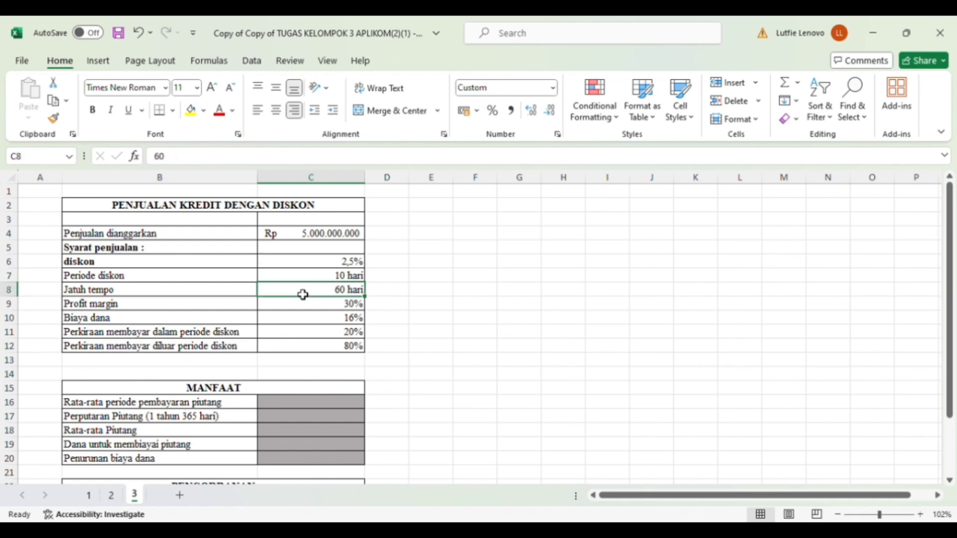
{"action": "left_click", "coordinate": [279, 309]}
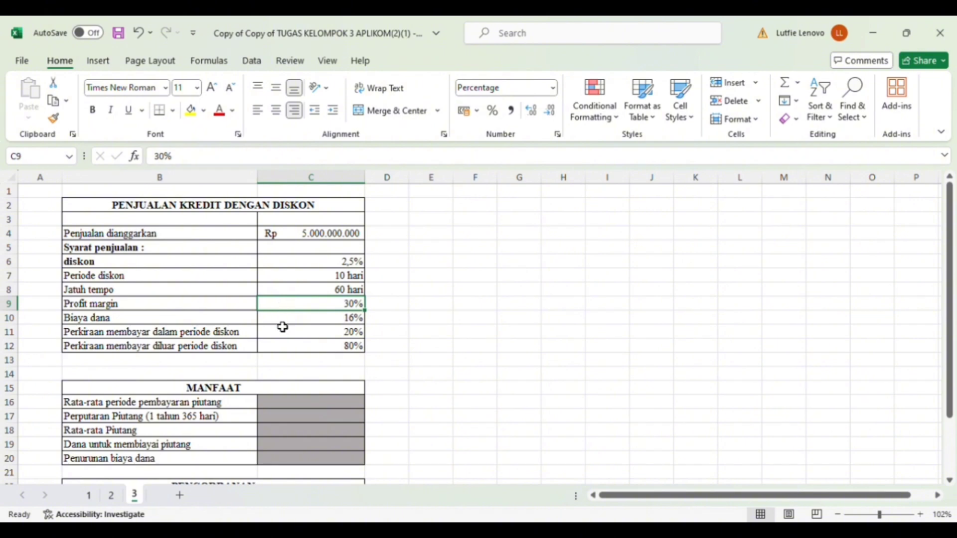
{"action": "key", "text": "Down"}
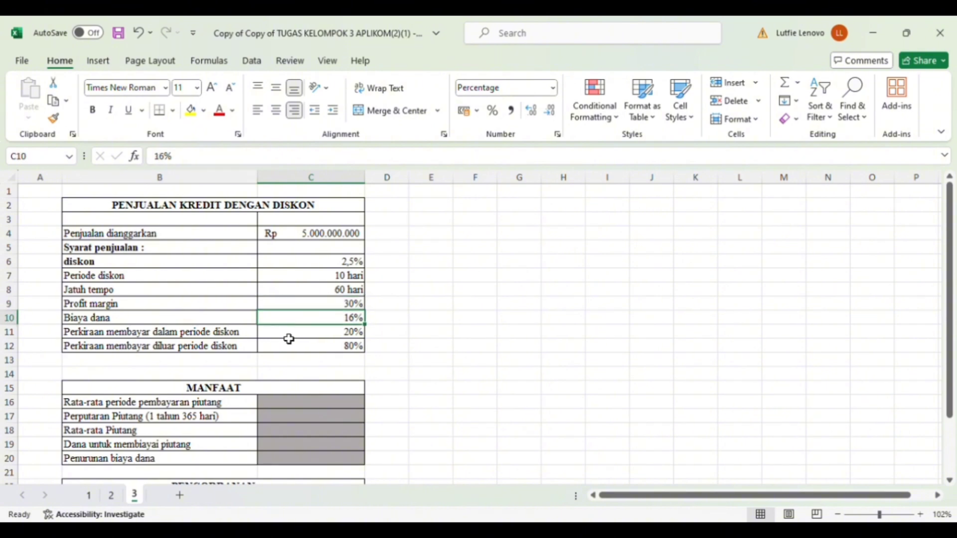
{"action": "key", "text": "Down"}
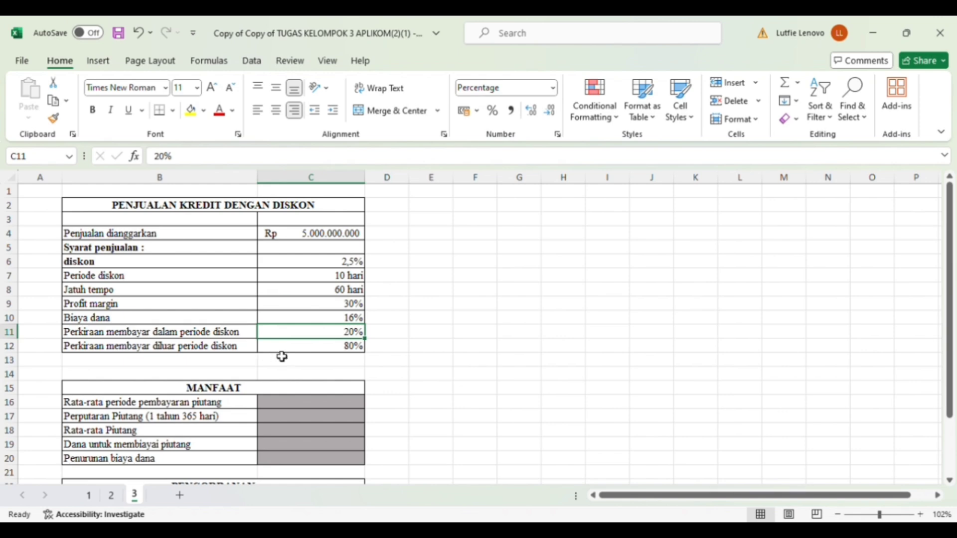
{"action": "key", "text": "Down"}
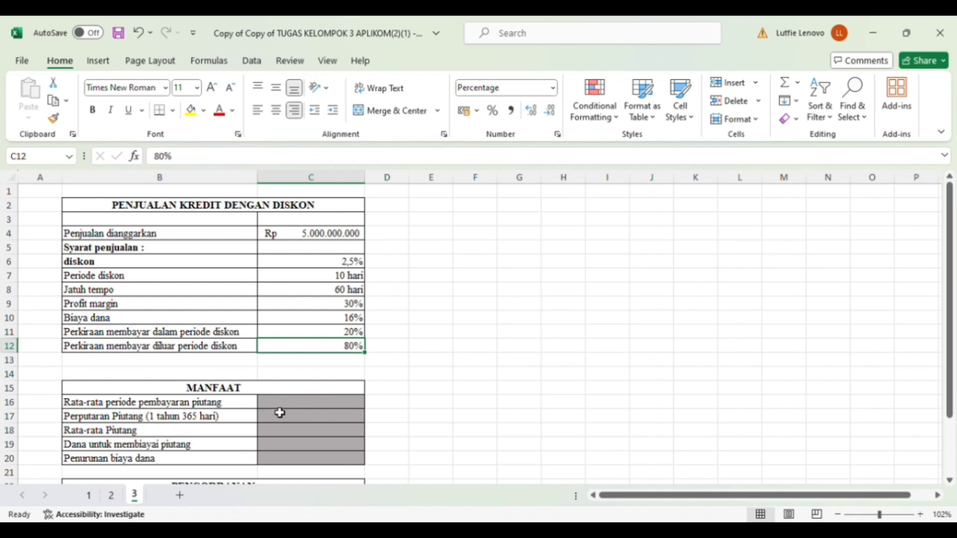
Enter =(C7*C11)+(C8*C12) in C16 as the average receivables payment period (Rata-rata periode pembayaran piutang)
{"action": "left_click", "coordinate": [303, 408]}
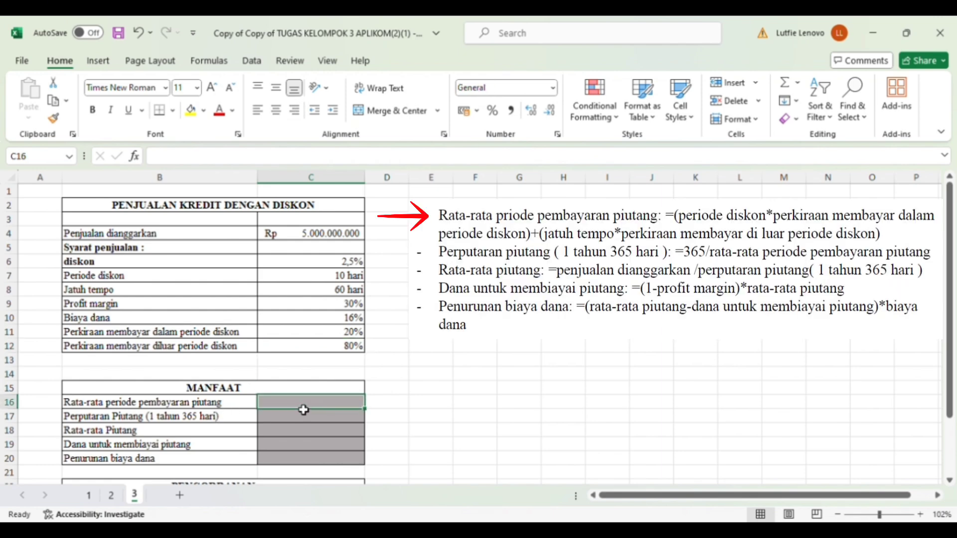
{"action": "type", "text": "="}
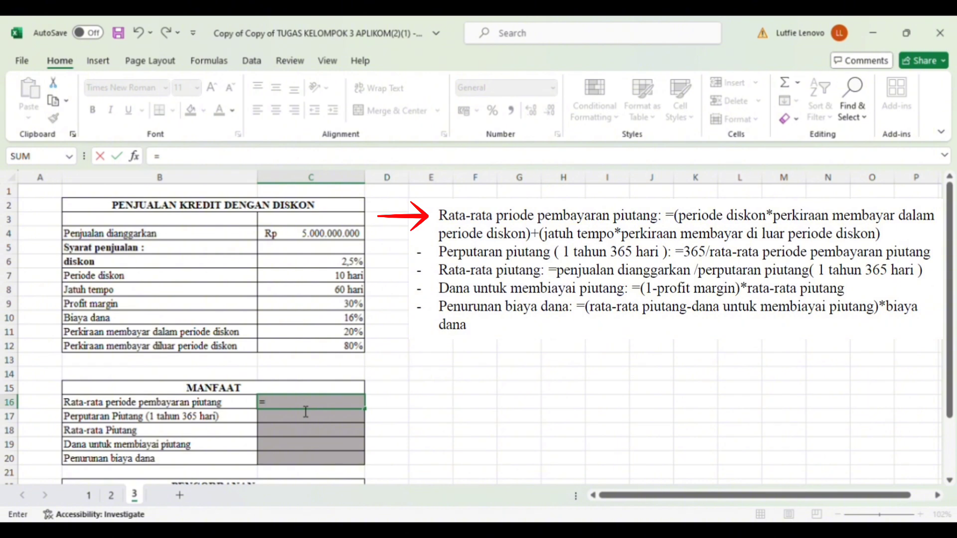
{"action": "type", "text": "("}
{"action": "left_click", "coordinate": [319, 280]}
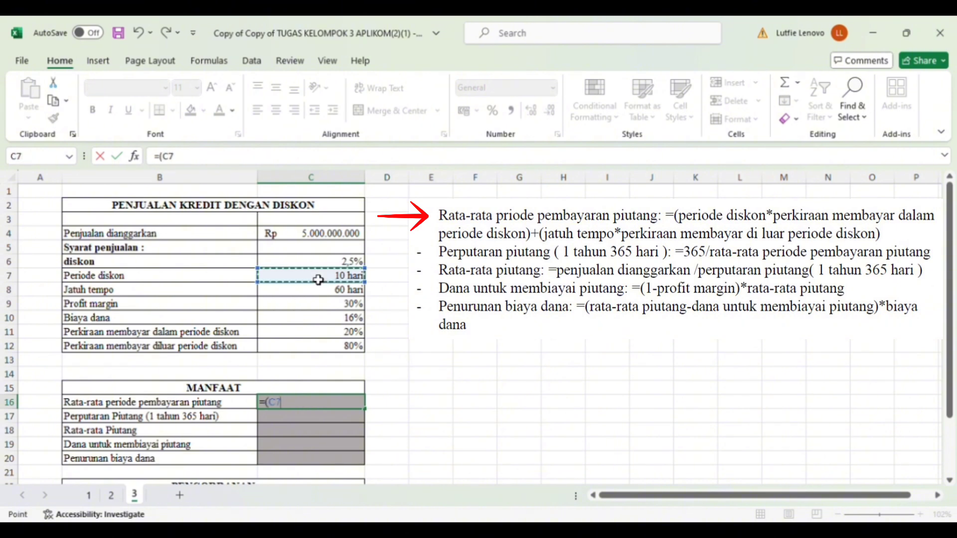
{"action": "type", "text": "*"}
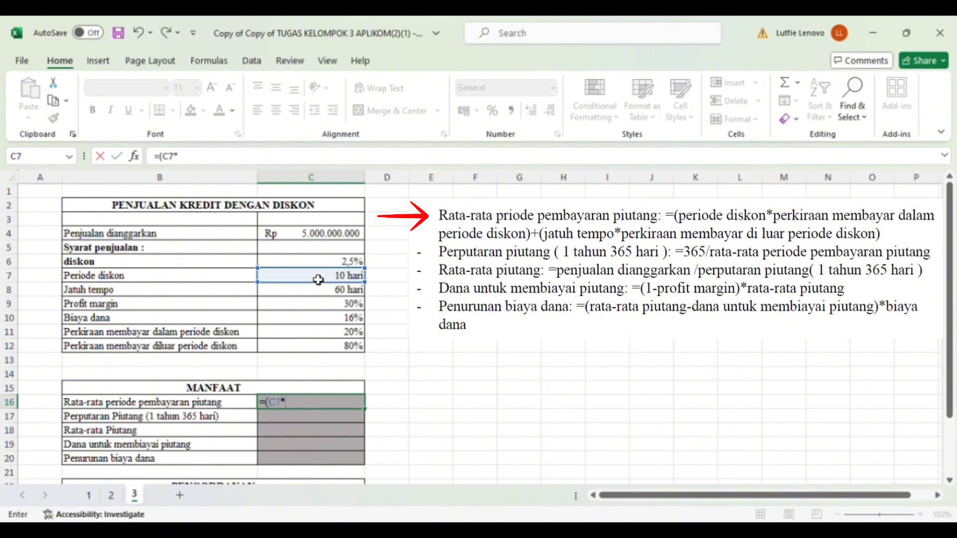
{"action": "left_click", "coordinate": [319, 335]}
{"action": "type", "text": ")"}
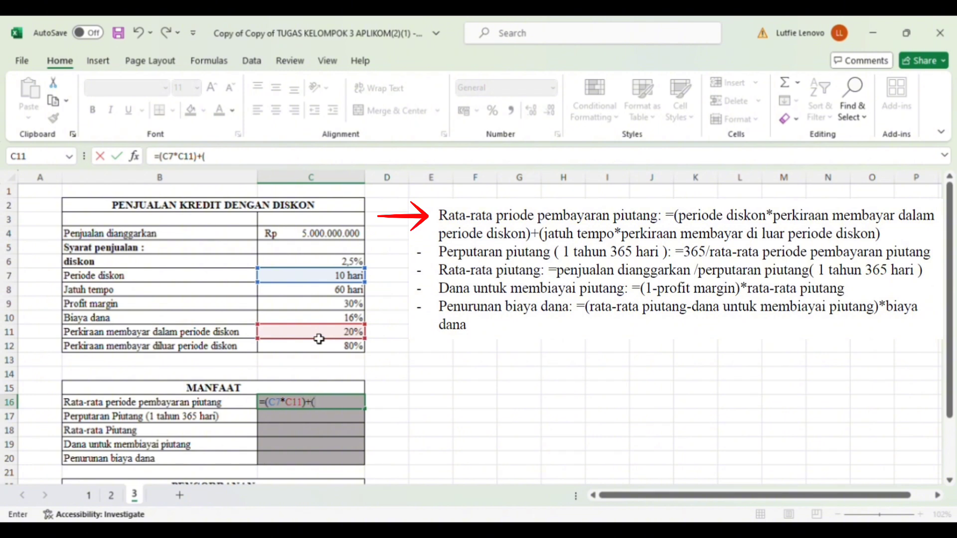
{"action": "type", "text": "+("}
{"action": "left_click", "coordinate": [326, 294]}
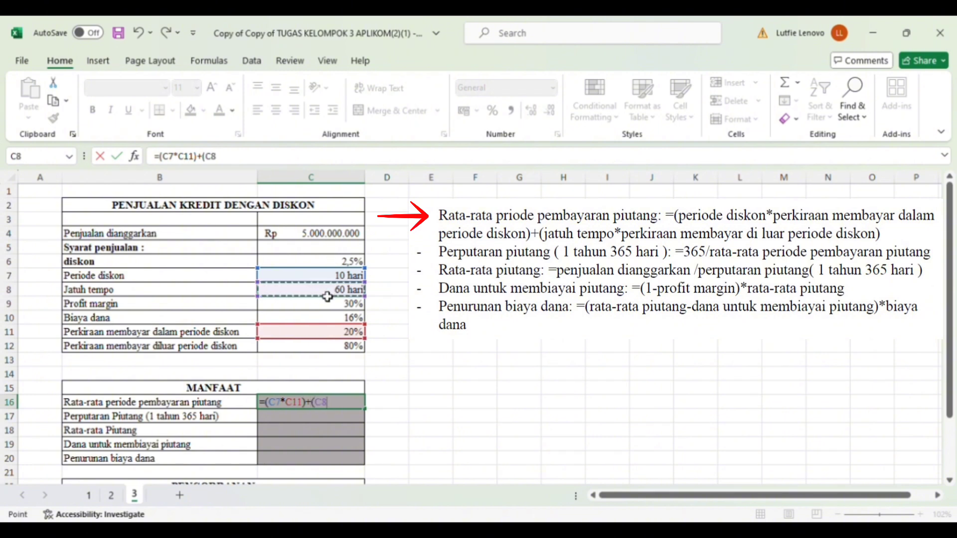
{"action": "type", "text": "*"}
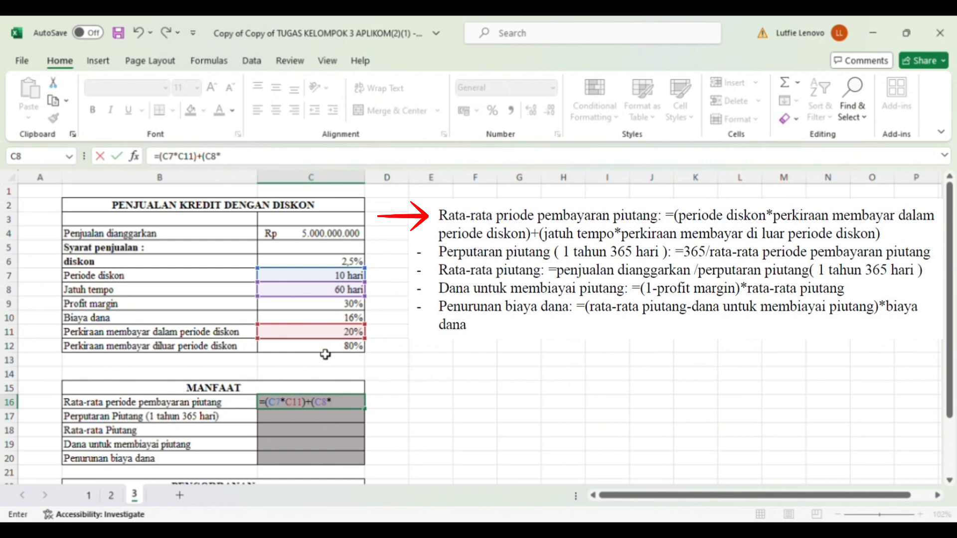
{"action": "left_click", "coordinate": [326, 352]}
{"action": "type", "text": ")"}
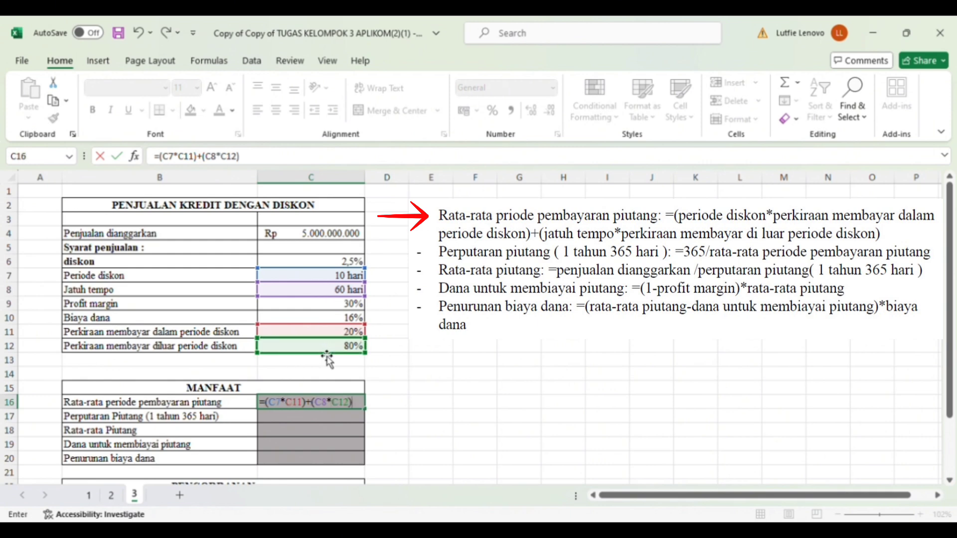
{"action": "key", "text": "Return"}
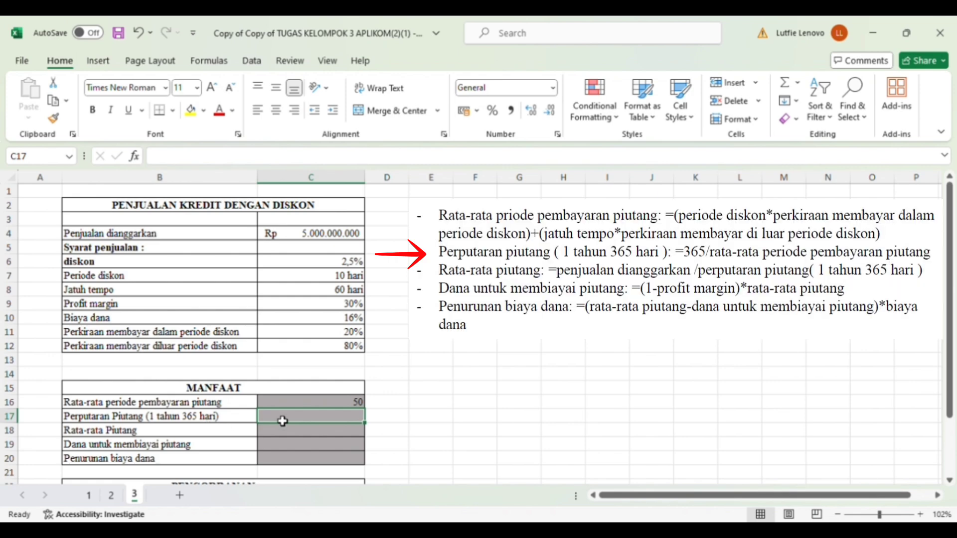
Enter =365/C16 in C17 as the receivables turnover (Perputaran Piutang)
{"action": "type", "text": "=365/"}
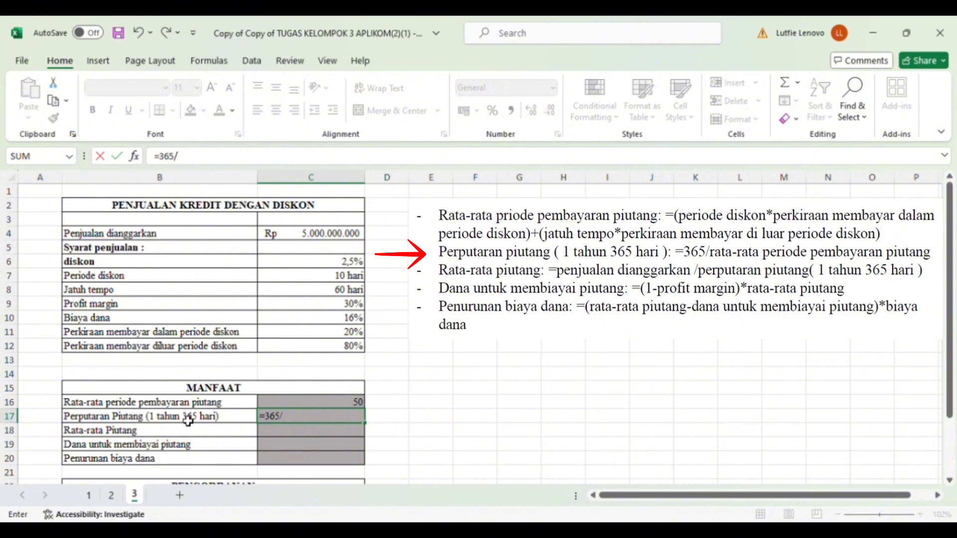
{"action": "left_click", "coordinate": [299, 403]}
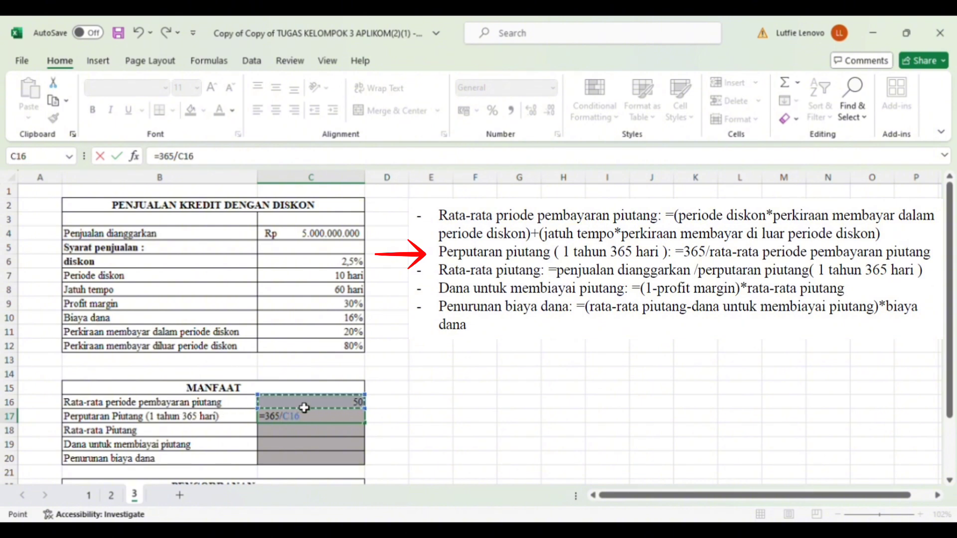
{"action": "key", "text": "Return"}
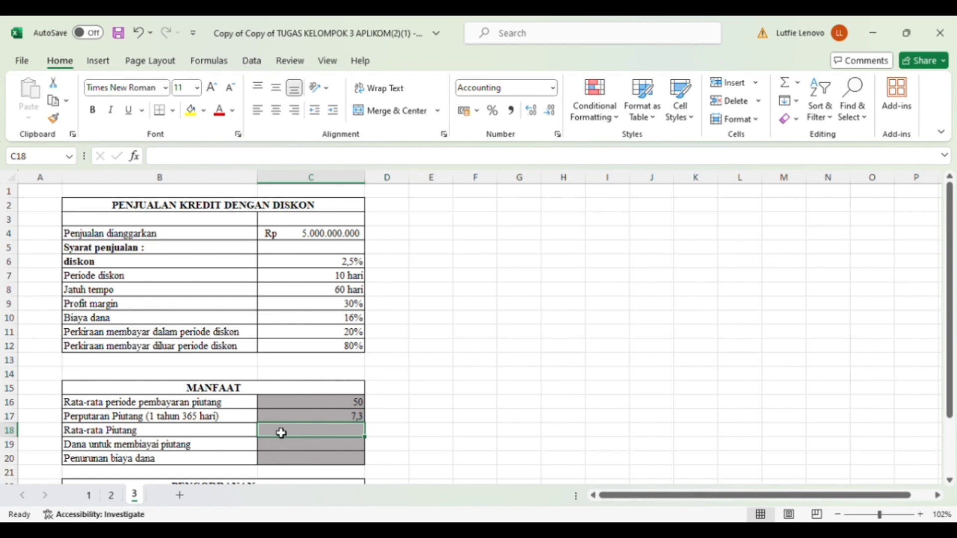
Enter =C4/C17 in C18 as the average receivables (Rata-rata Piutang)
{"action": "type", "text": "="}
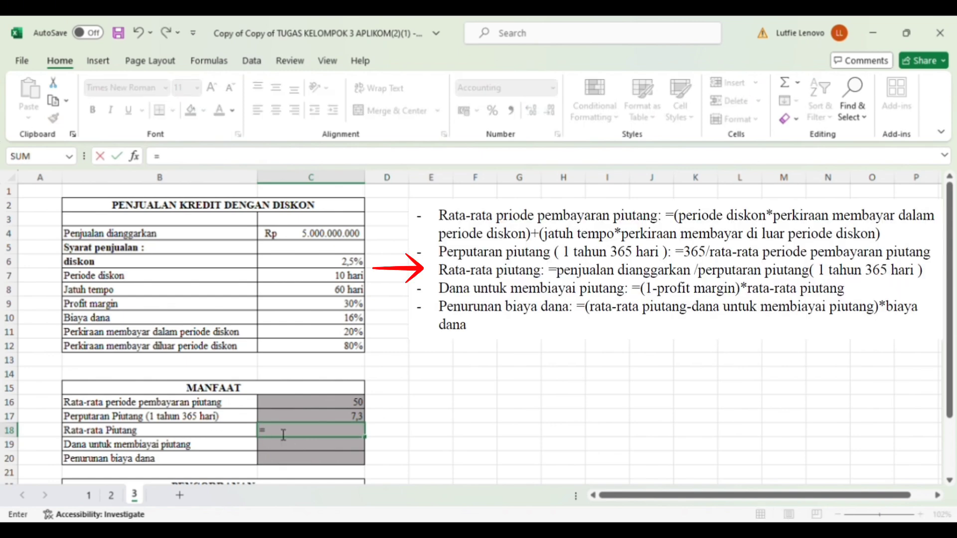
{"action": "left_click", "coordinate": [343, 239]}
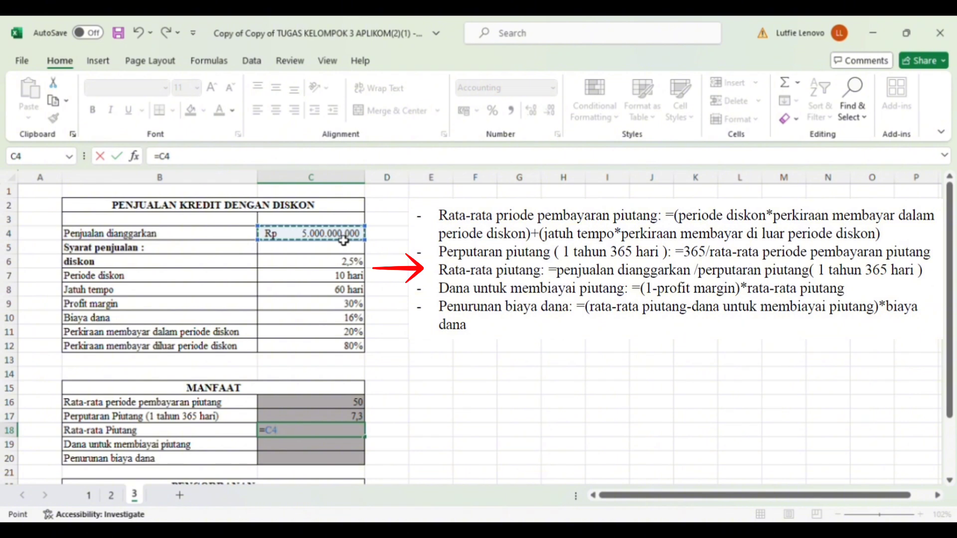
{"action": "type", "text": "/"}
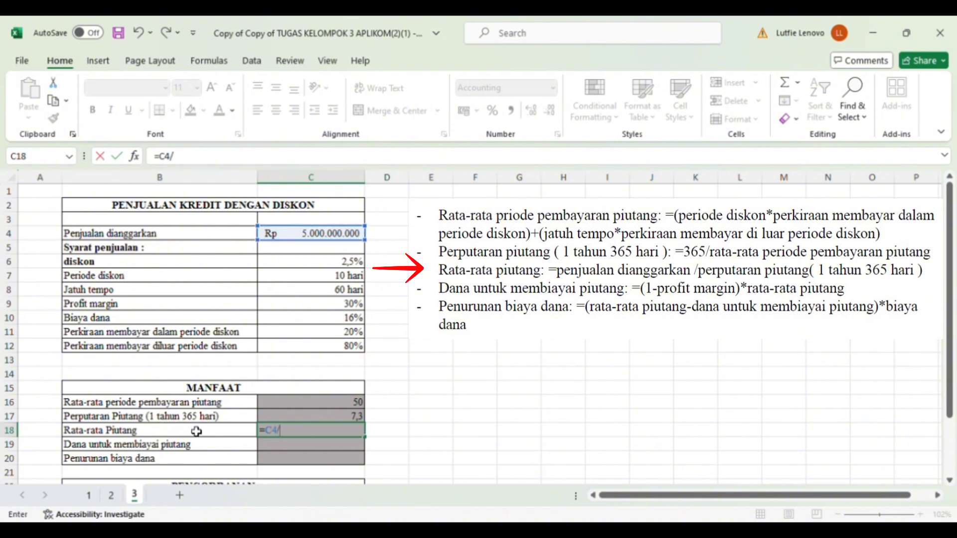
{"action": "left_click", "coordinate": [285, 418]}
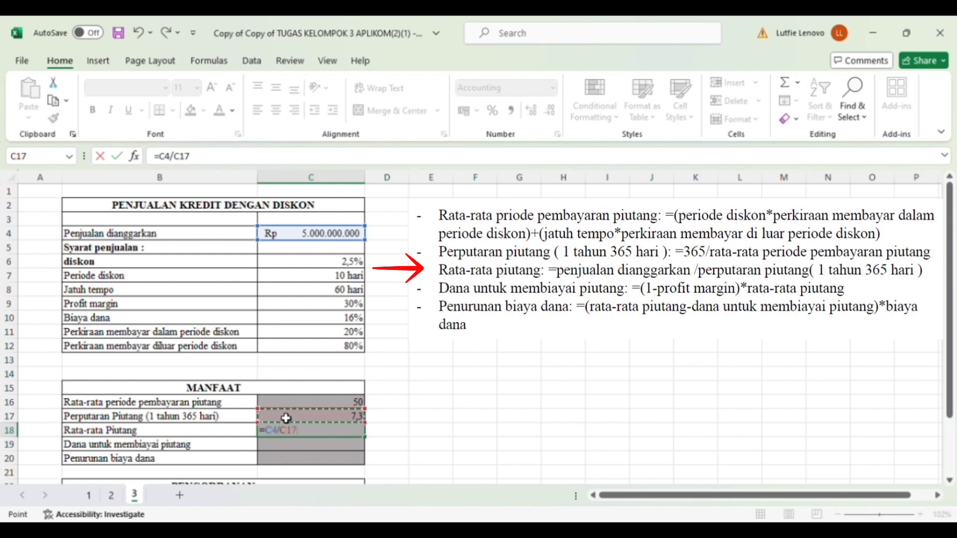
{"action": "key", "text": "Return"}
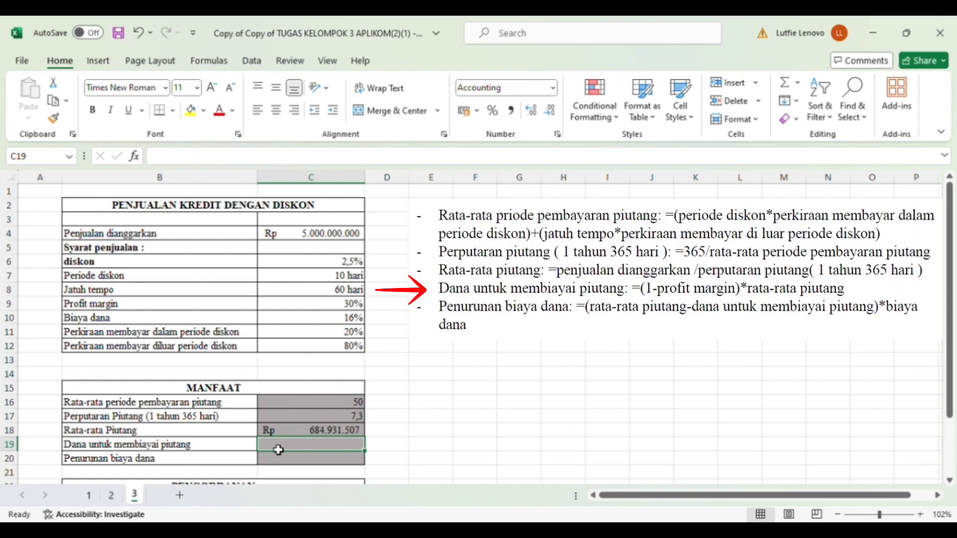
Enter =(1-C9)*C18 in C19 as the funds for financing receivables (Dana untuk membiayai piutang)
{"action": "type", "text": "=(1-"}
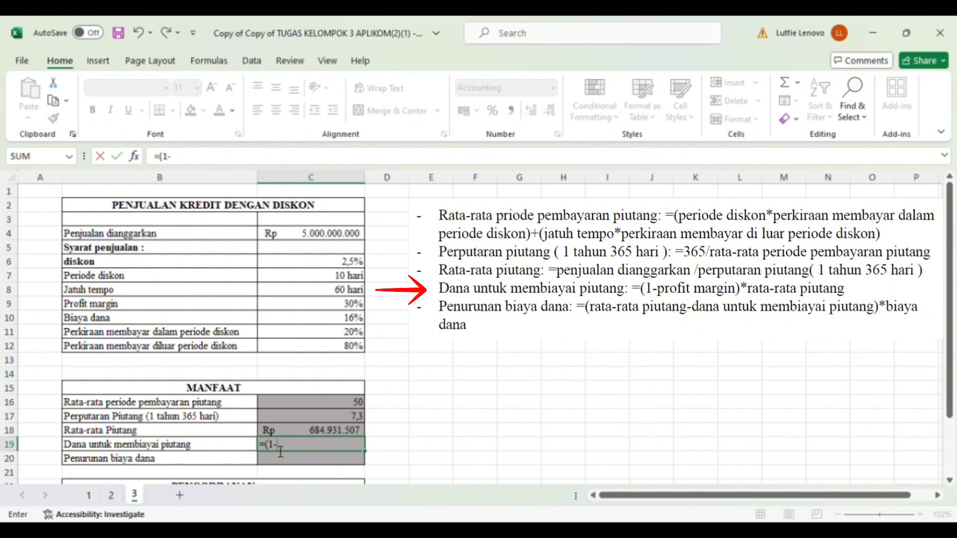
{"action": "left_click", "coordinate": [308, 305]}
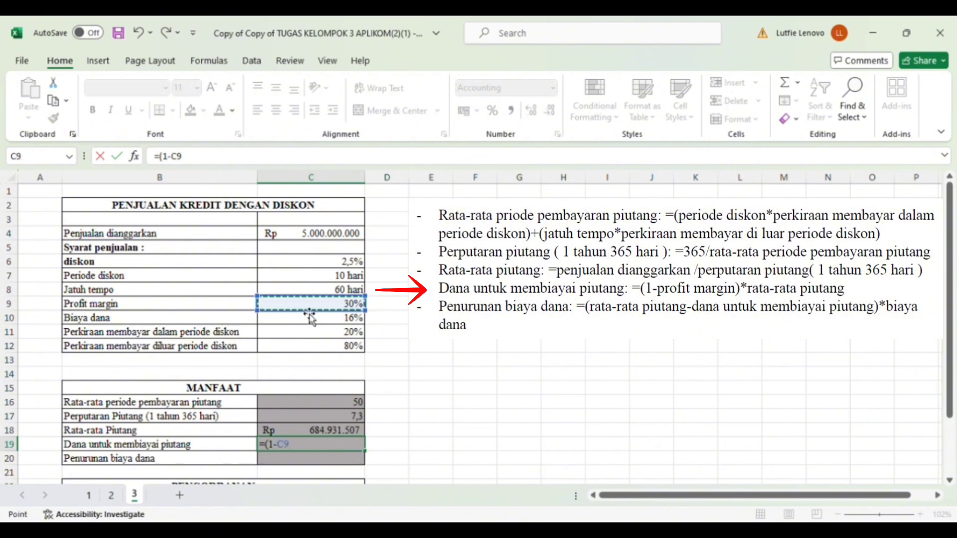
{"action": "type", "text": ")"}
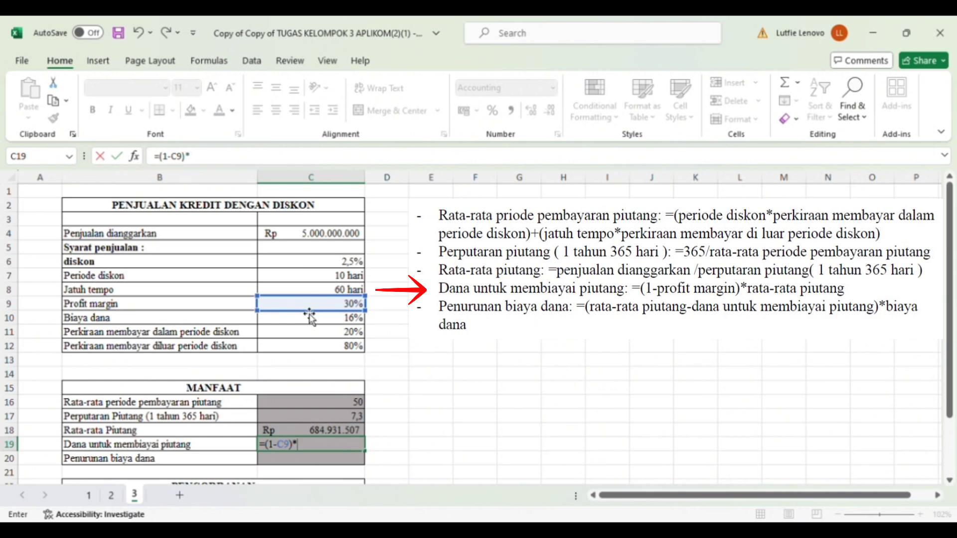
{"action": "type", "text": "*"}
{"action": "left_click", "coordinate": [310, 433]}
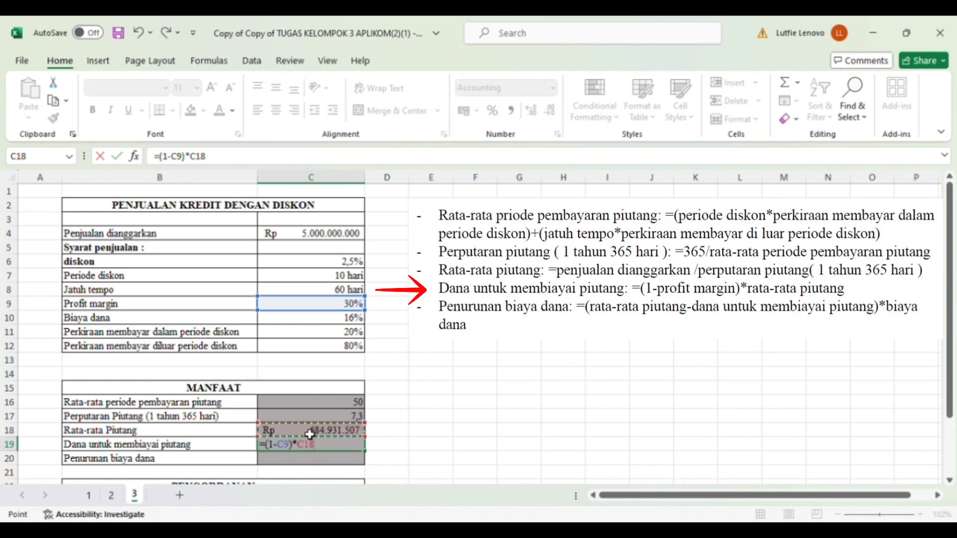
{"action": "key", "text": "Return"}
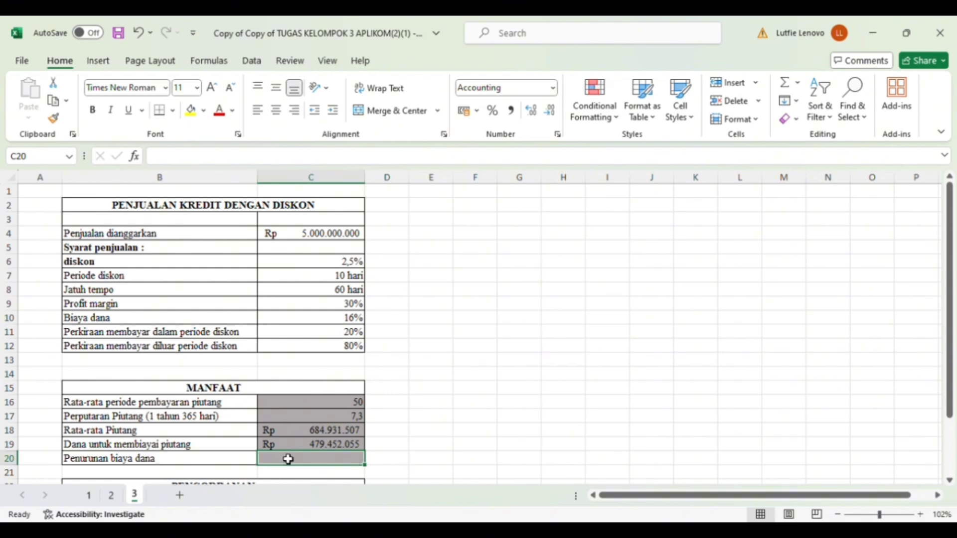
Enter =(C18-C19)*C10 in C20 as the reduction in the cost of funds (Penurunan biaya dana)
{"action": "type", "text": "="}
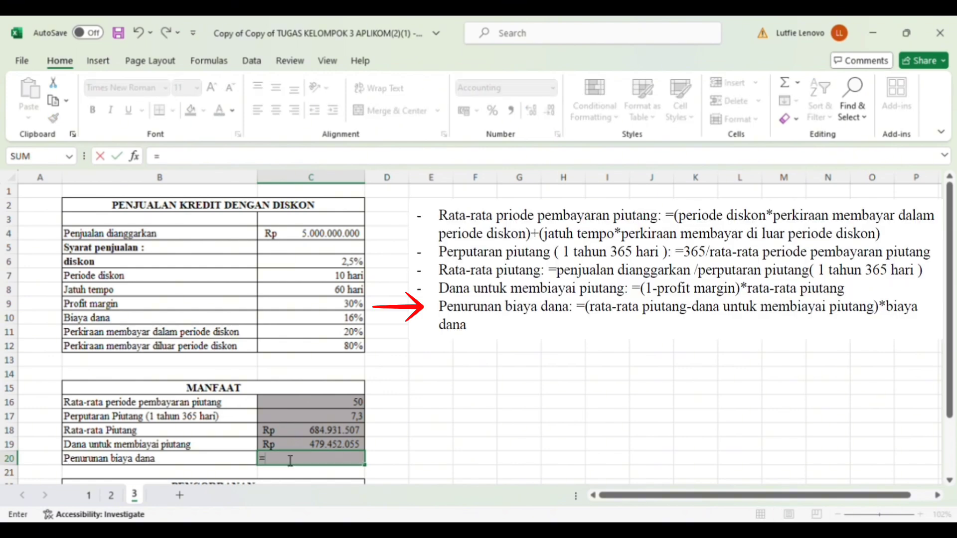
{"action": "type", "text": "9"}
{"action": "left_click", "coordinate": [307, 435]}
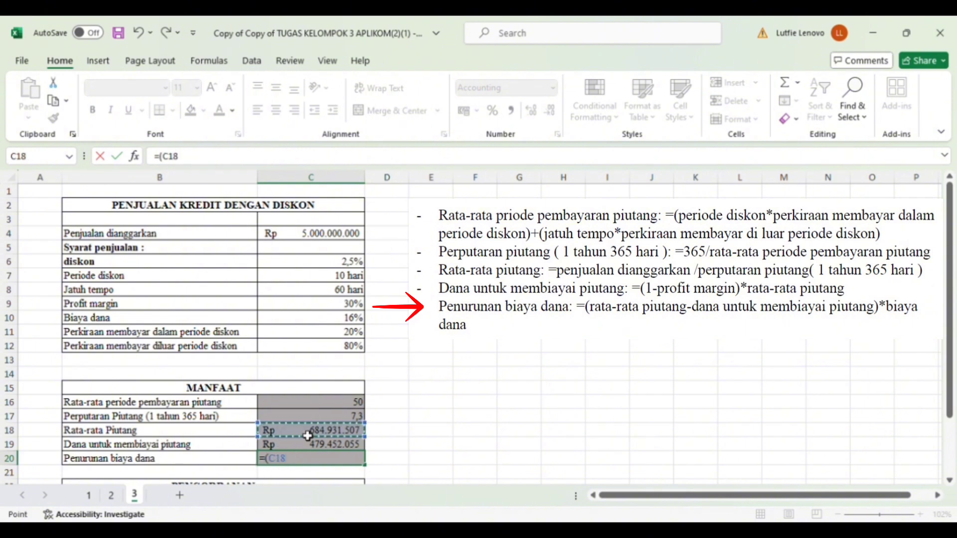
{"action": "type", "text": "-"}
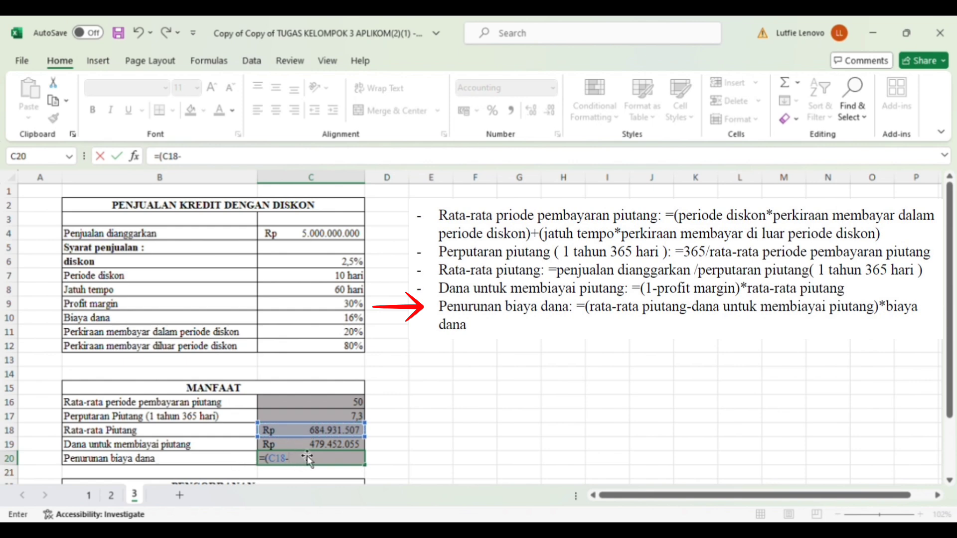
{"action": "left_click", "coordinate": [309, 448]}
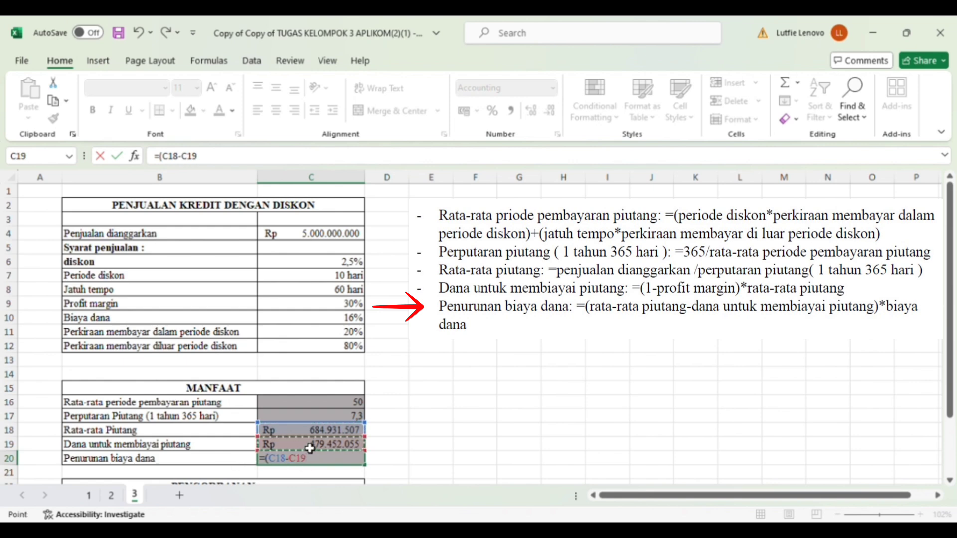
{"action": "type", "text": ")*"}
{"action": "left_click", "coordinate": [352, 324]}
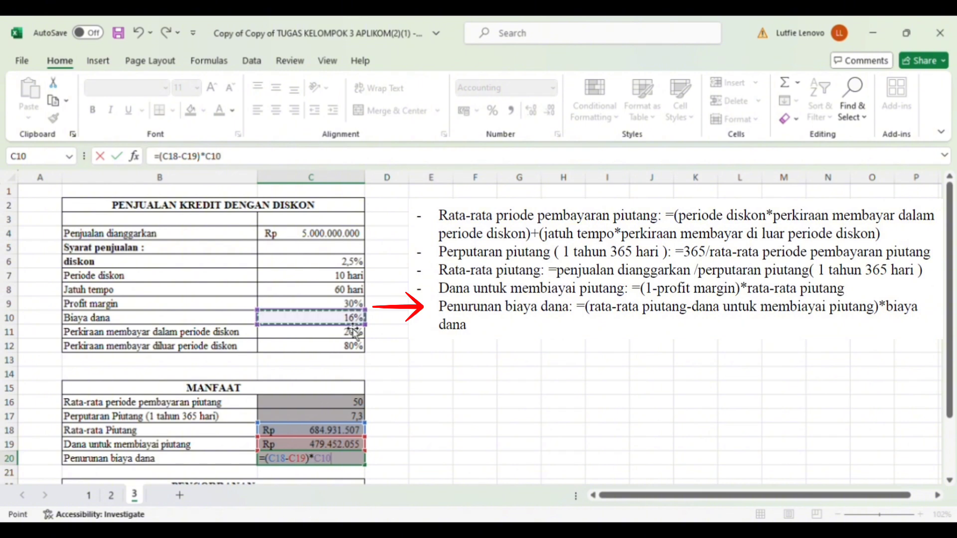
{"action": "key", "text": "Return"}
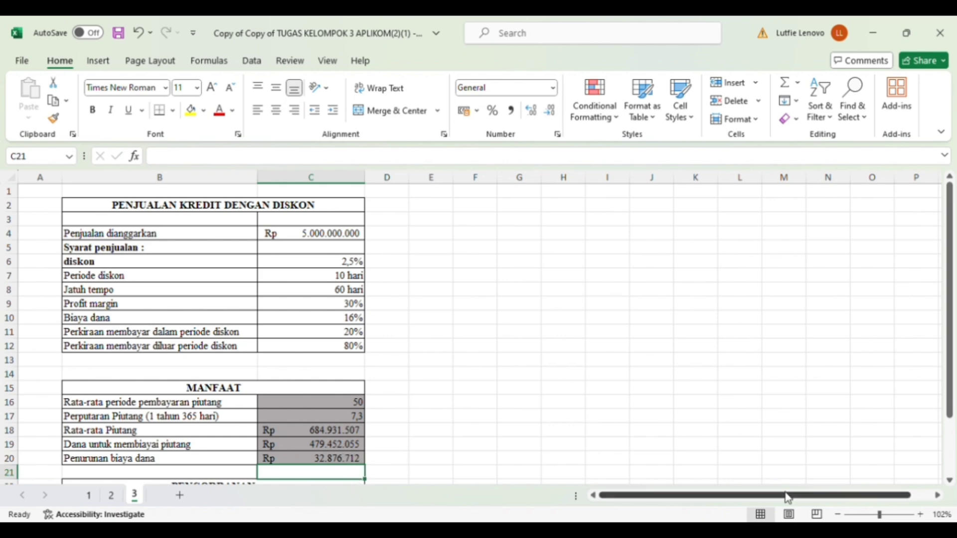
Enter =C6*C11*C4 in C23 as the discount used by consumers (Diskon yang dimanfaatkan konsumen)
{"action": "scroll", "coordinate": [951, 482], "scroll_direction": "down", "scroll_amount": 5}
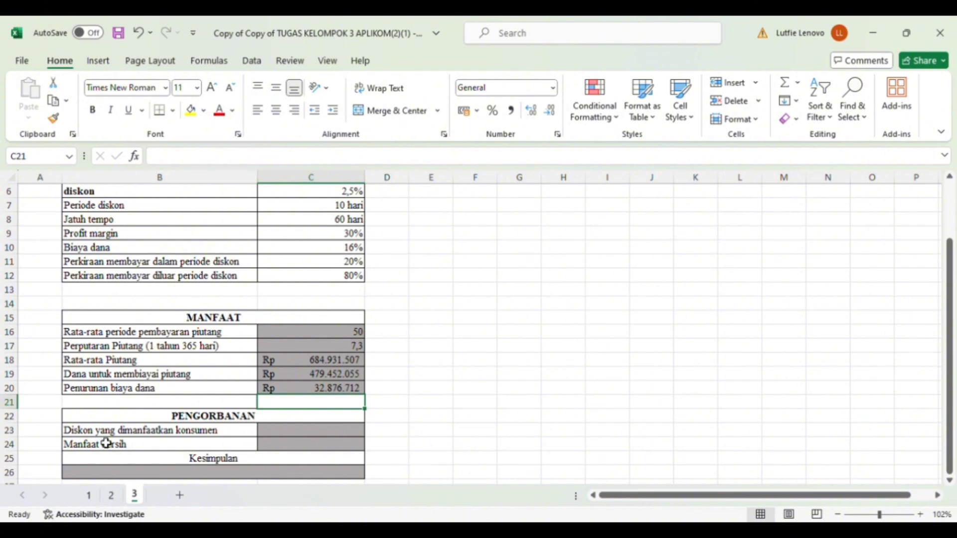
{"action": "left_click", "coordinate": [289, 437]}
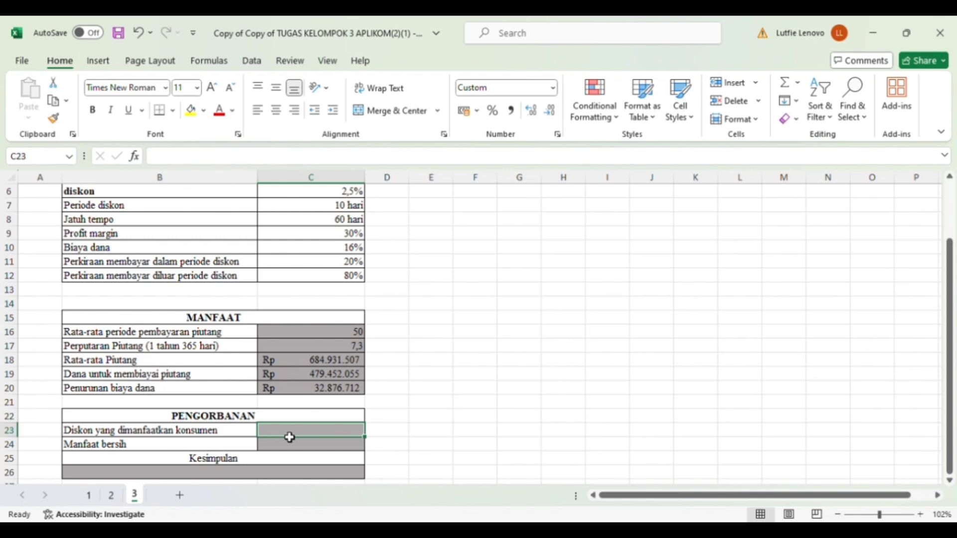
{"action": "type", "text": "="}
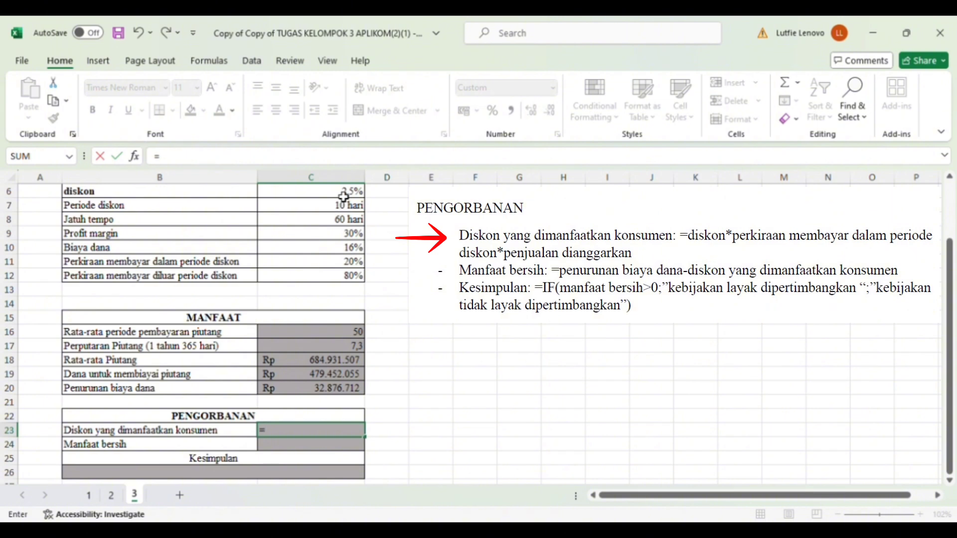
{"action": "left_click", "coordinate": [344, 196]}
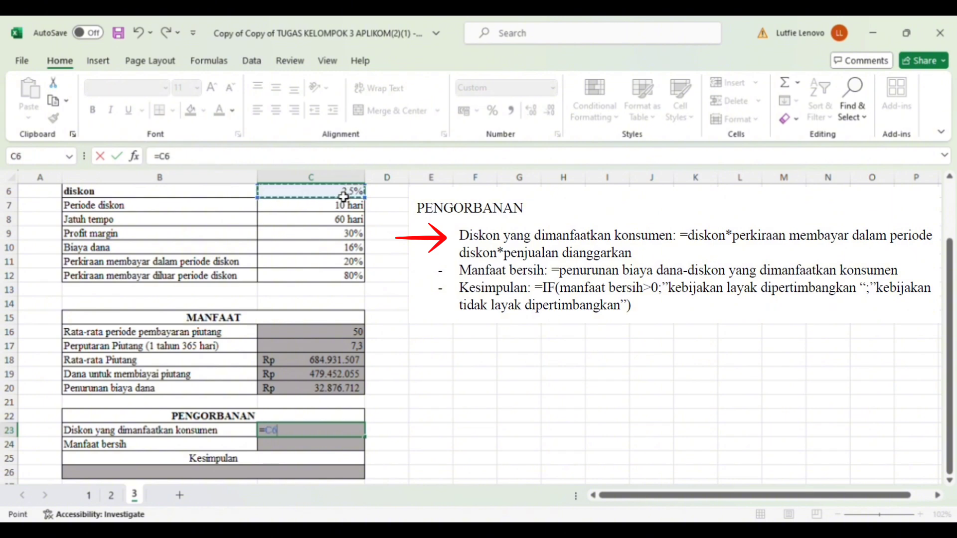
{"action": "type", "text": "*"}
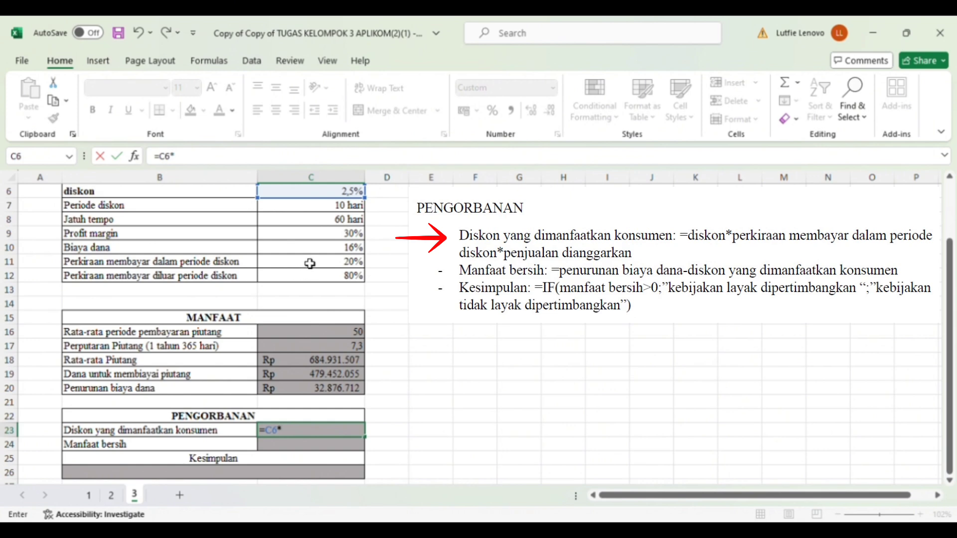
{"action": "left_click", "coordinate": [310, 267]}
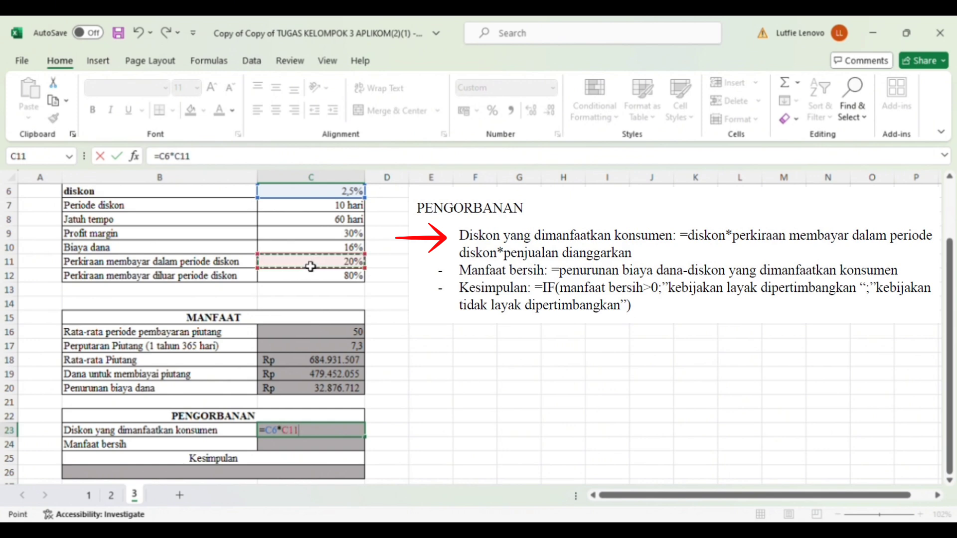
{"action": "type", "text": "*"}
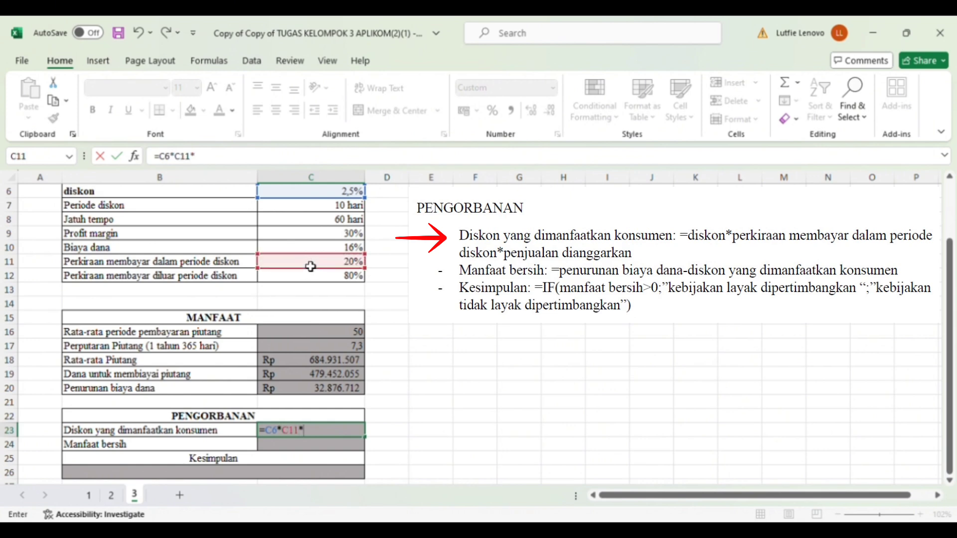
{"action": "left_click", "coordinate": [949, 177]}
{"action": "left_click", "coordinate": [950, 176]}
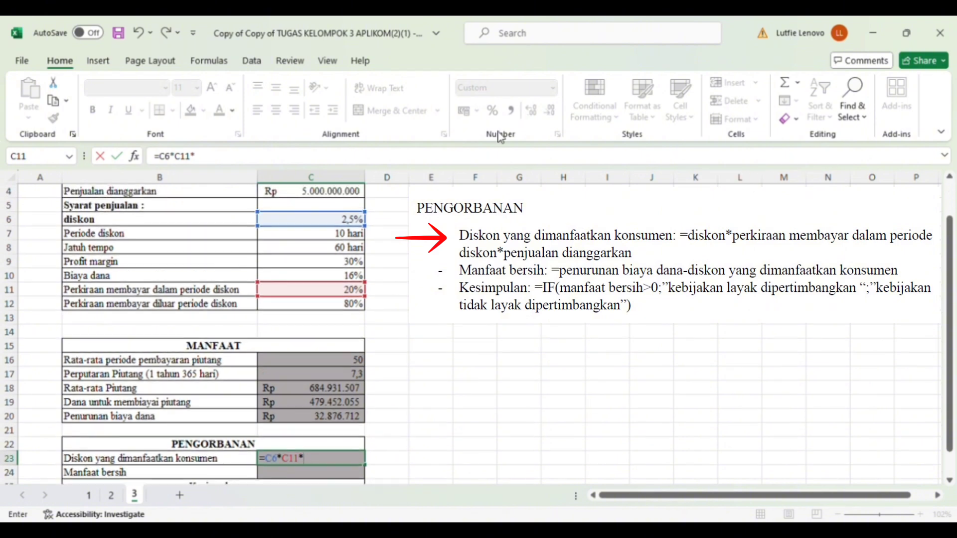
{"action": "left_click", "coordinate": [318, 194]}
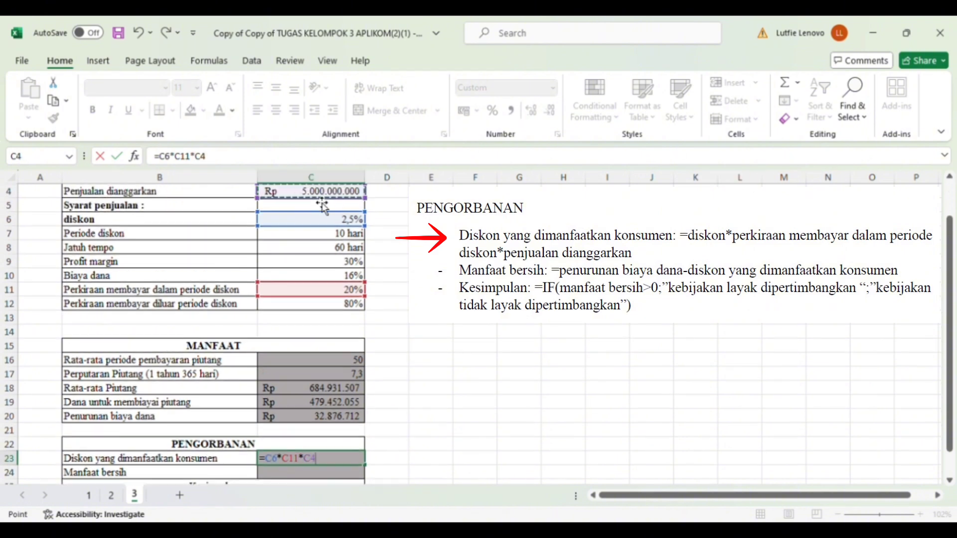
{"action": "key", "text": "Return"}
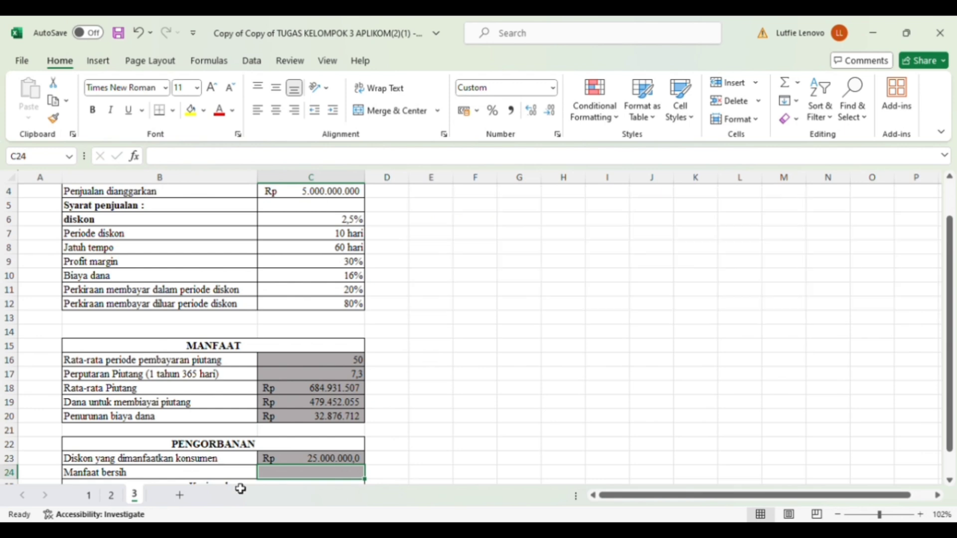
Enter =C20-C23 in C24 as the net benefit (Manfaat bersih)
{"action": "type", "text": "="}
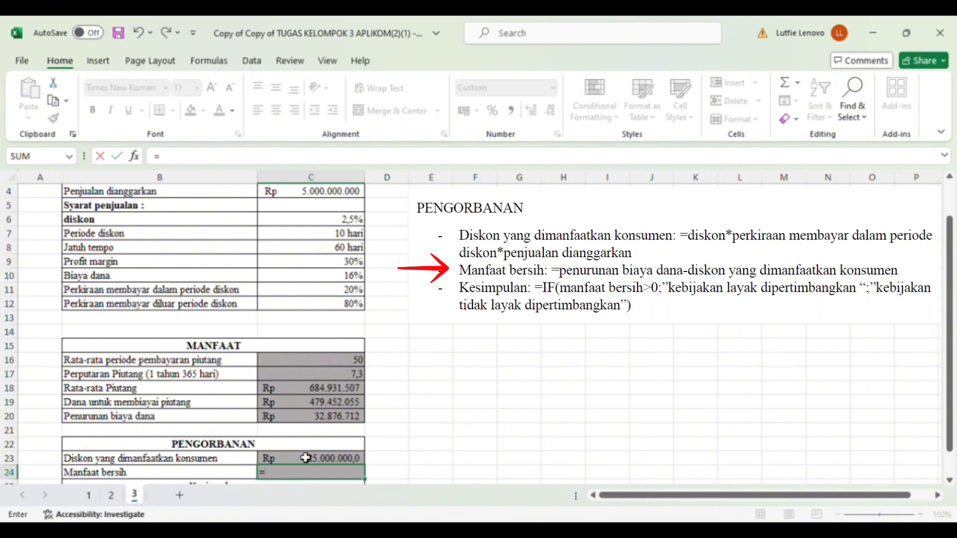
{"action": "left_click", "coordinate": [325, 424]}
{"action": "type", "text": "-"}
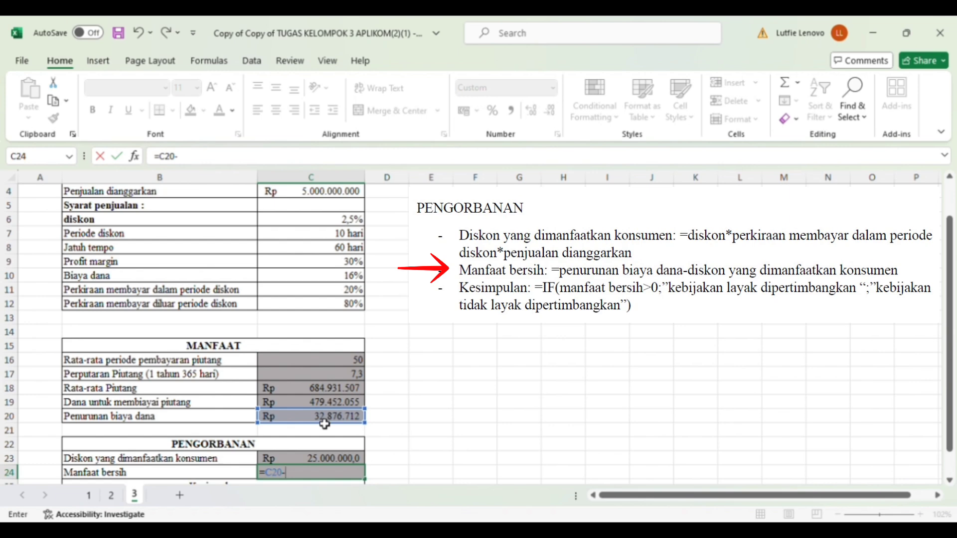
{"action": "left_click", "coordinate": [304, 463]}
{"action": "key", "text": "Return"}
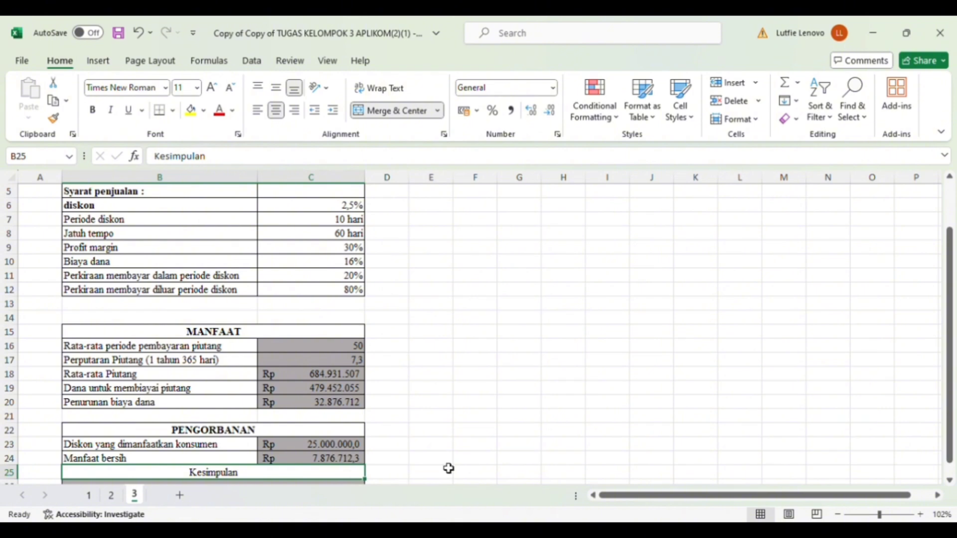
Enter =IF(C24>0;"kebijakan layak dipertimbangkan";"kebijakan tidak layak dipertimbangkan") in the merged cell B26 under Kesimpulan
{"action": "left_click", "coordinate": [950, 479]}
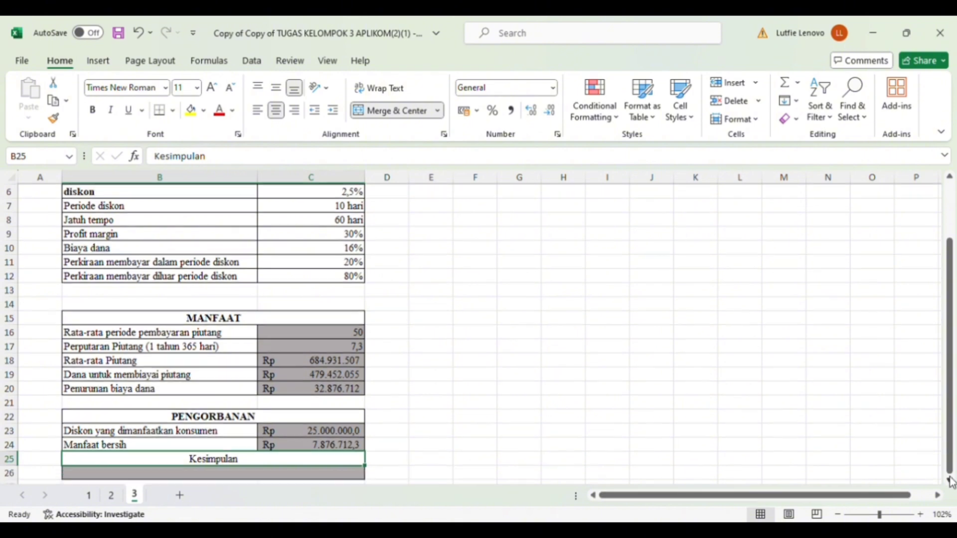
{"action": "left_click", "coordinate": [950, 481]}
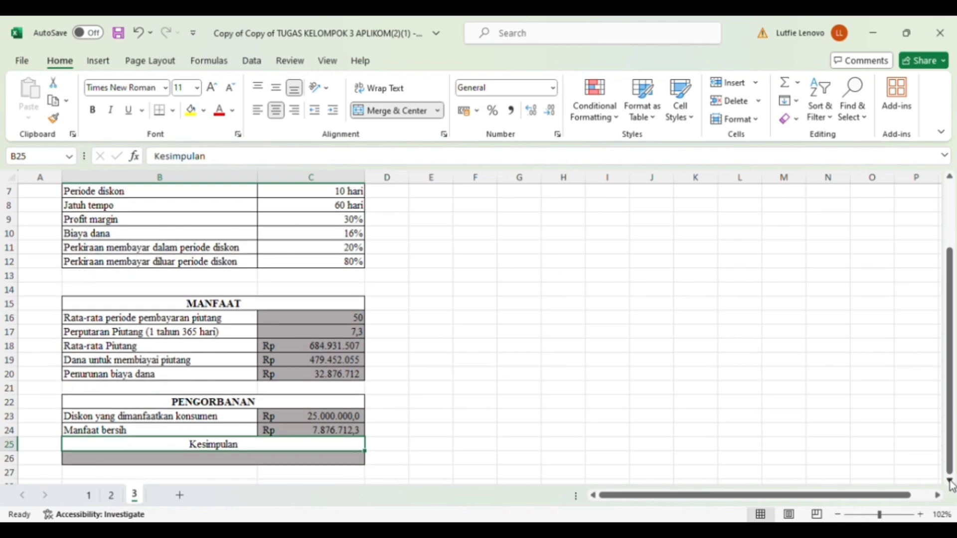
{"action": "left_click", "coordinate": [178, 462]}
{"action": "type", "text": "="}
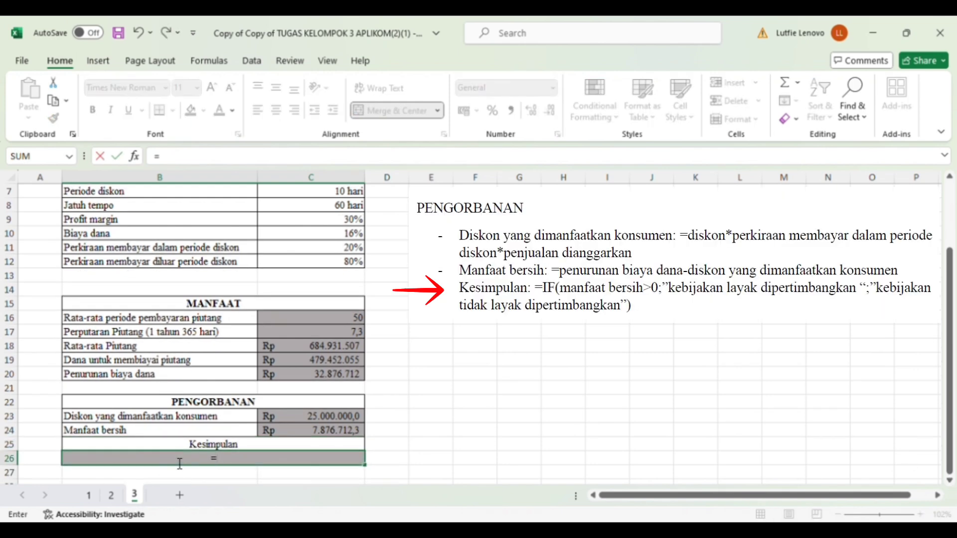
{"action": "type", "text": "I"}
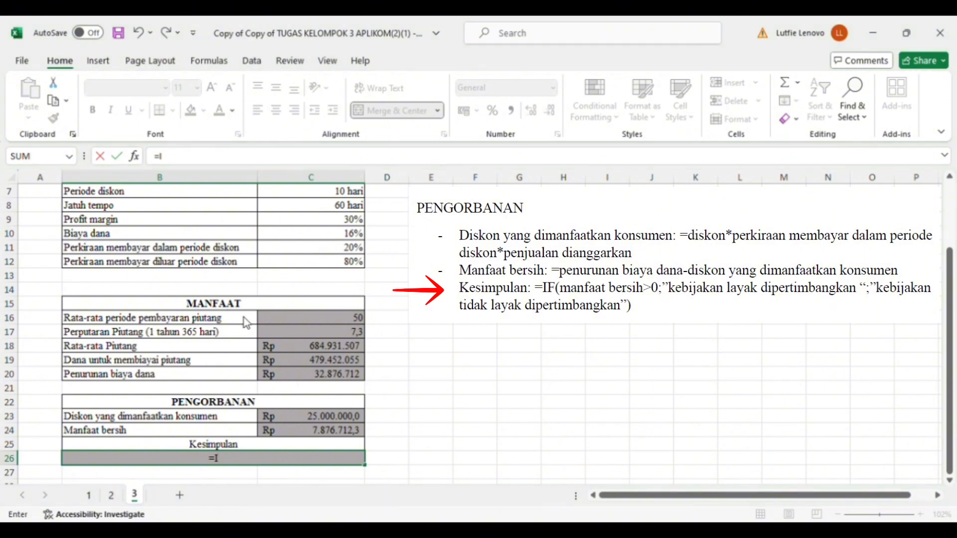
{"action": "type", "text": "f("}
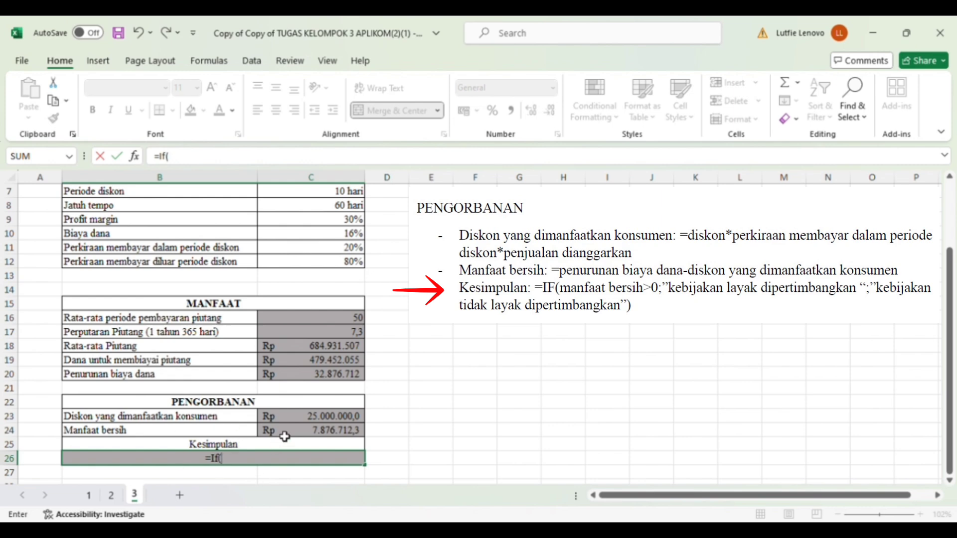
{"action": "left_click", "coordinate": [287, 434]}
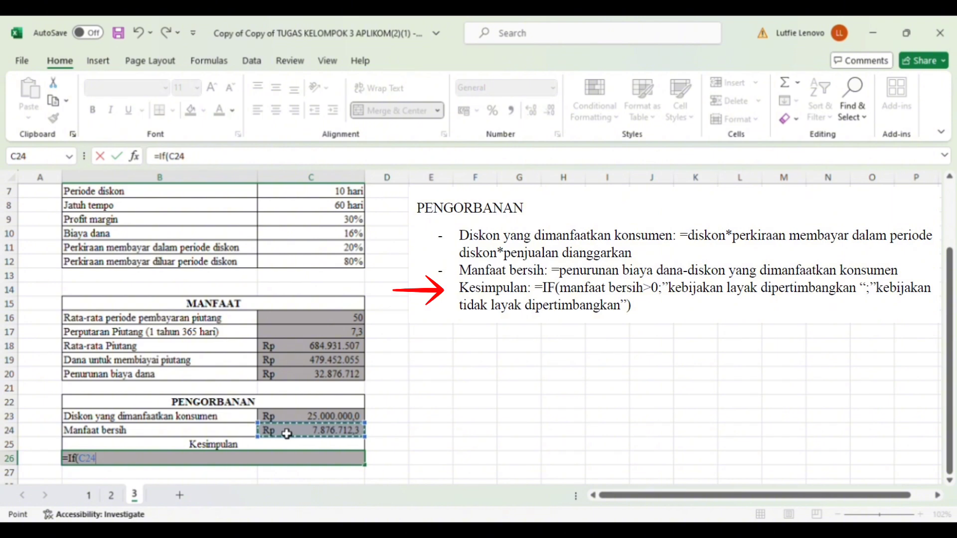
{"action": "type", "text": ">0"}
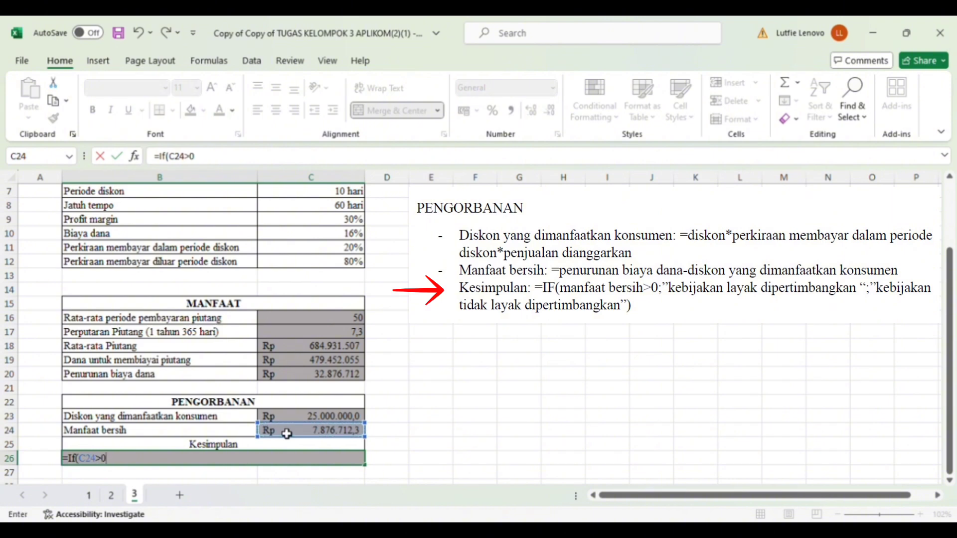
{"action": "type", "text": ";\"kebijakan"}
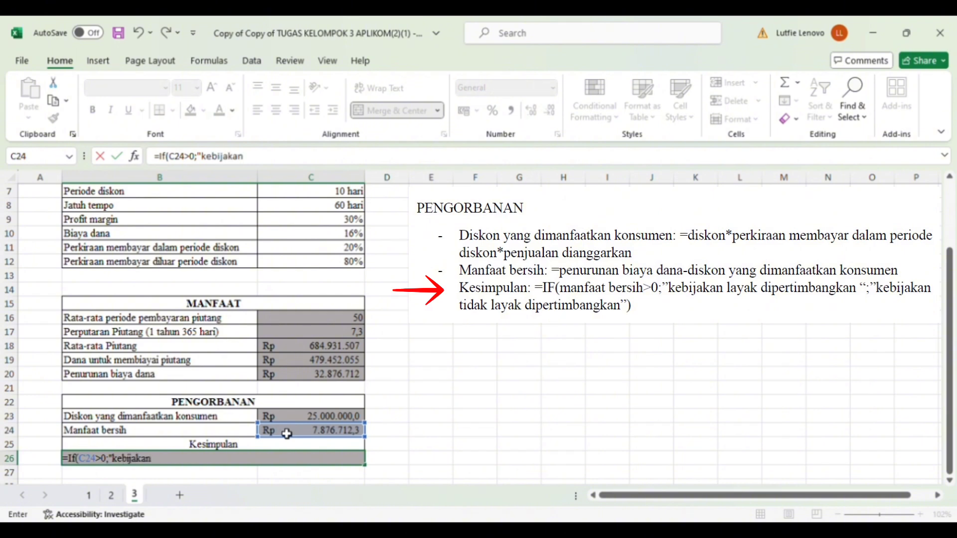
{"action": "type", "text": " layak diper"}
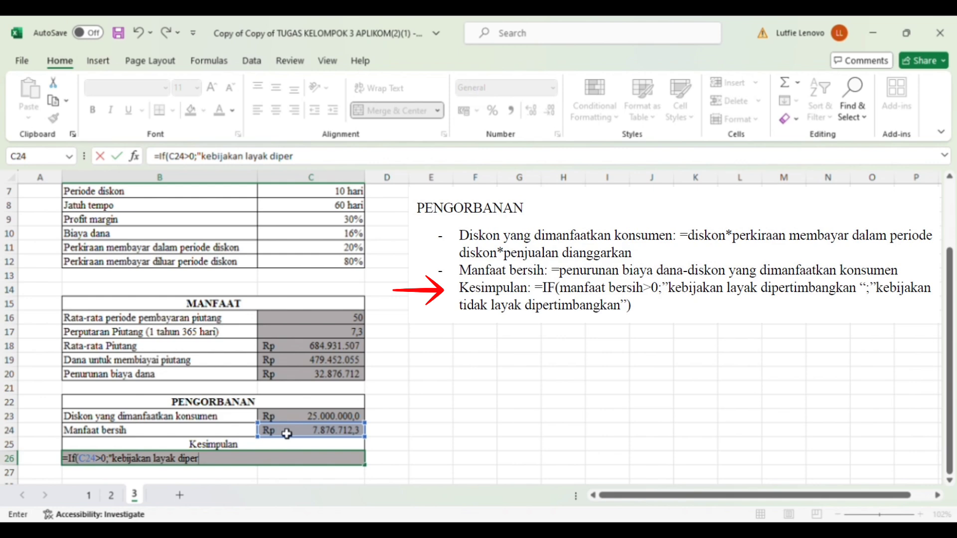
{"action": "type", "text": "timbangkan"}
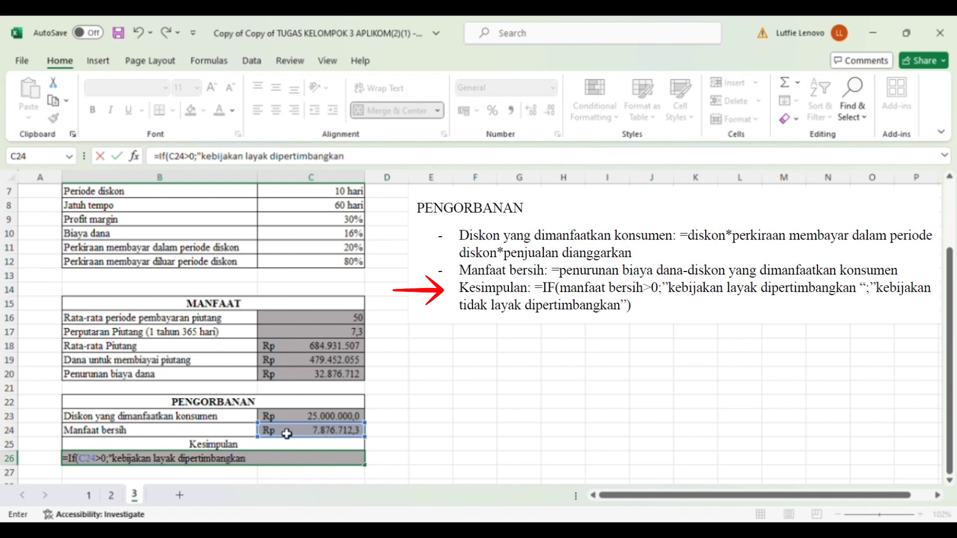
{"action": "type", "text": "\""}
{"action": "key", "text": "BackSpace"}
{"action": "type", "text": ";\"kebijakan tidak"}
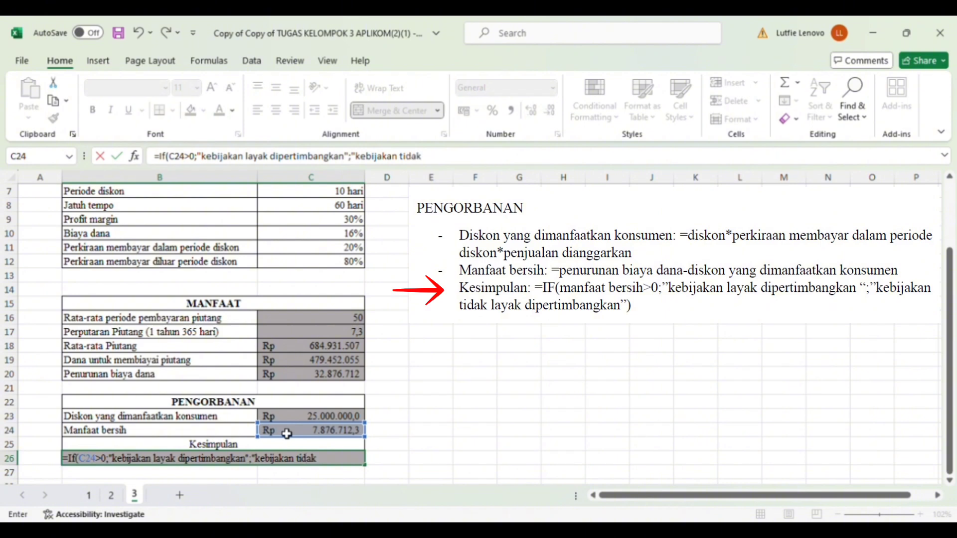
{"action": "type", "text": " layak dipertim"}
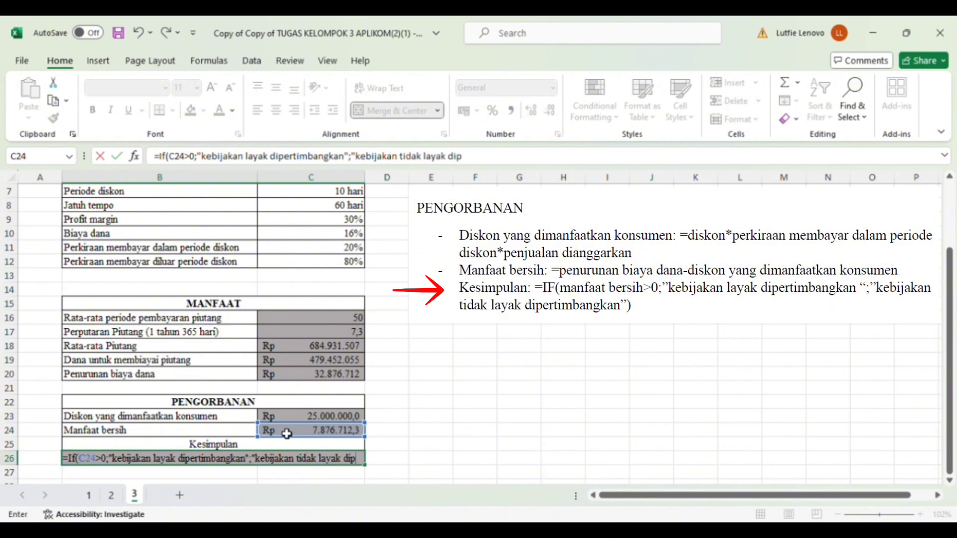
{"action": "type", "text": "ban"}
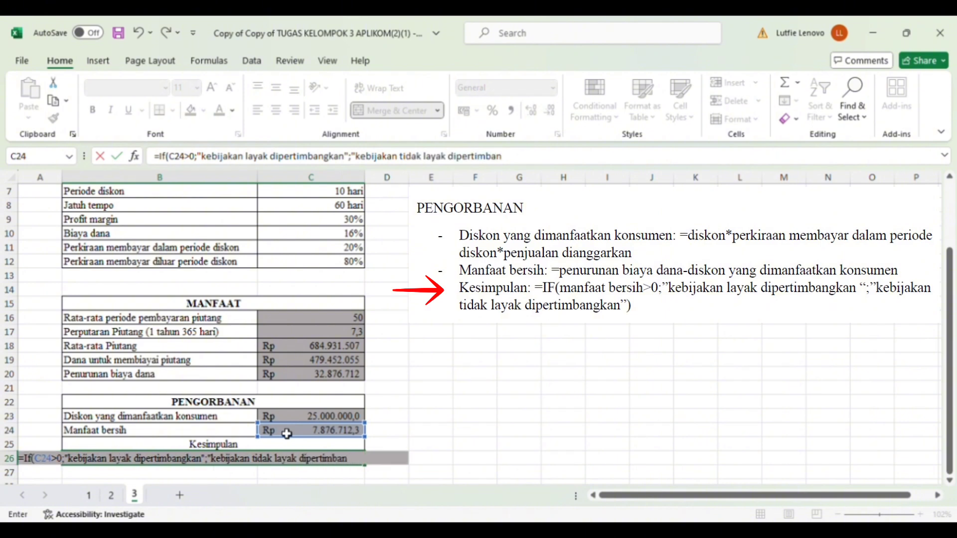
{"action": "type", "text": "gkan\")"}
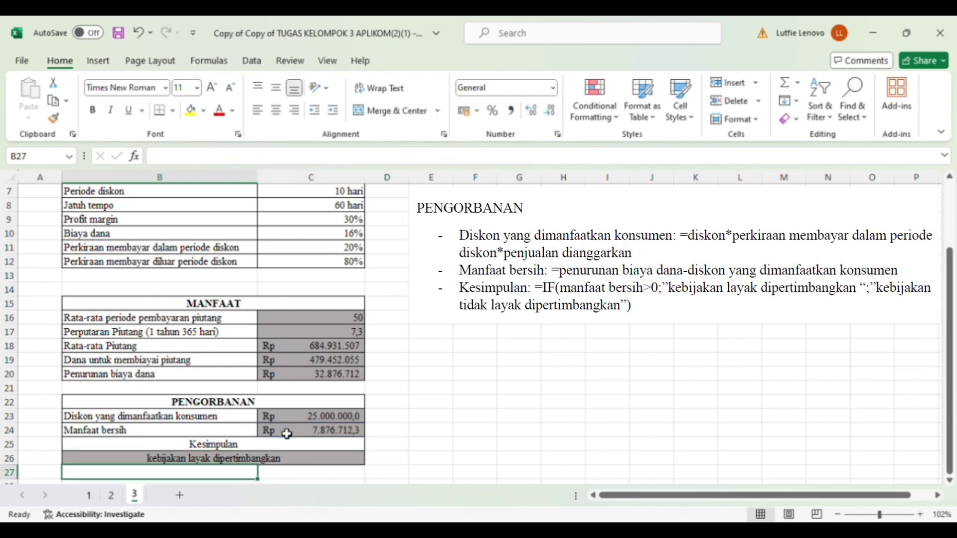
{"action": "key", "text": "Return"}
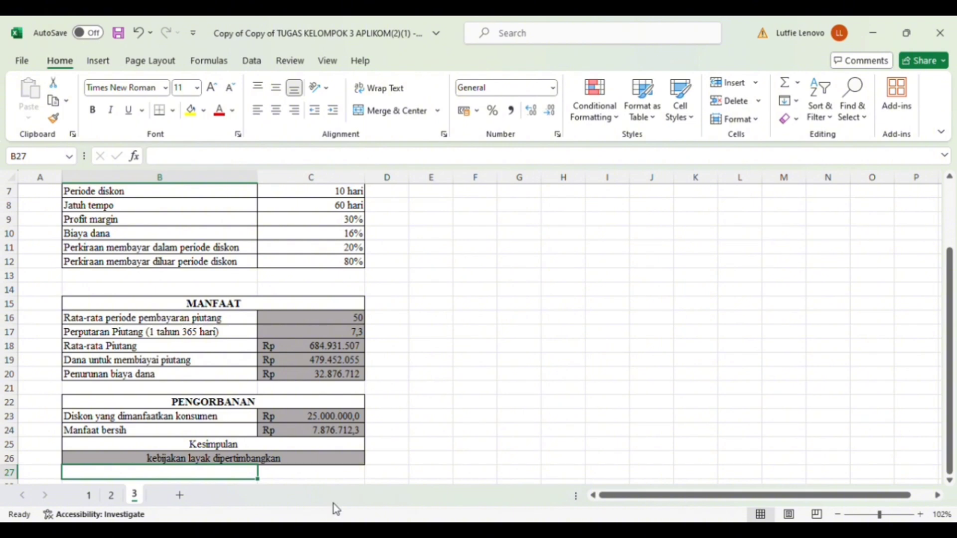